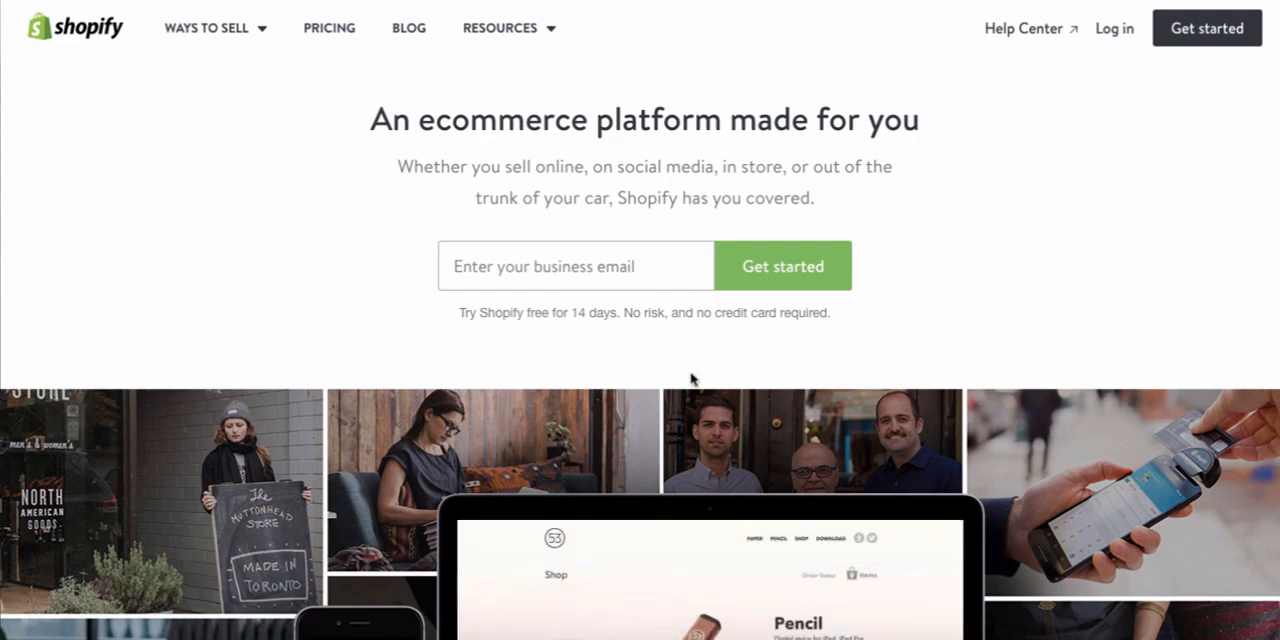
Enter the business email address on the Shopify home page and start the free 14-day trial sign-up
{"action": "left_click", "coordinate": [578, 270]}
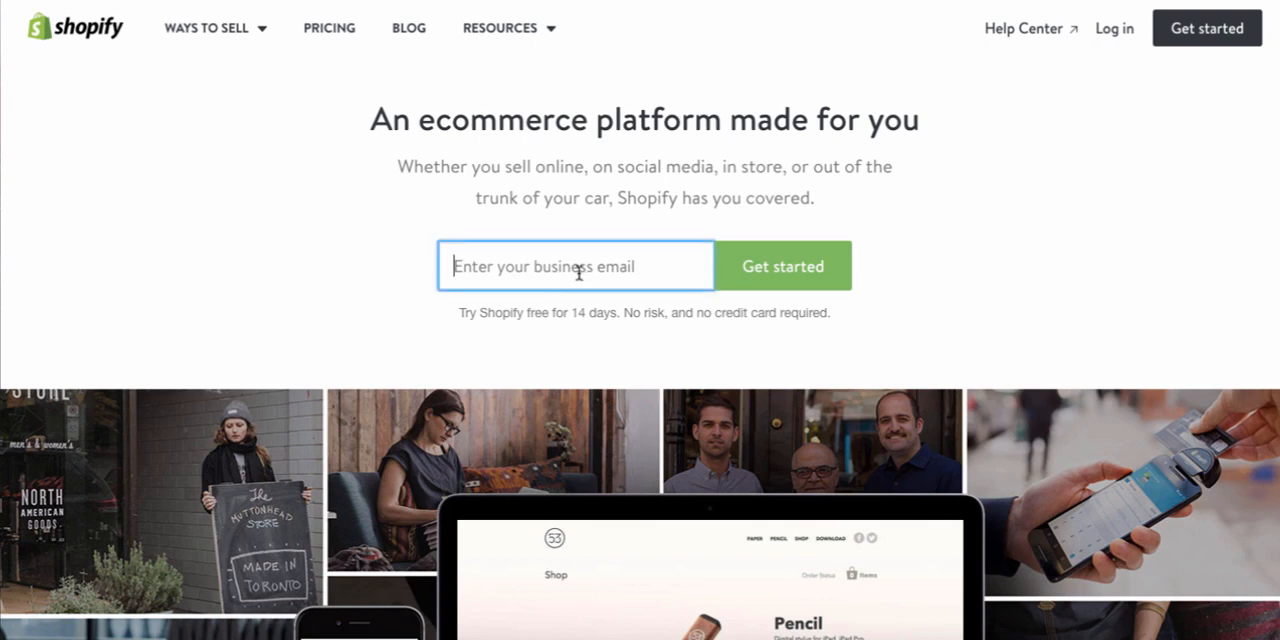
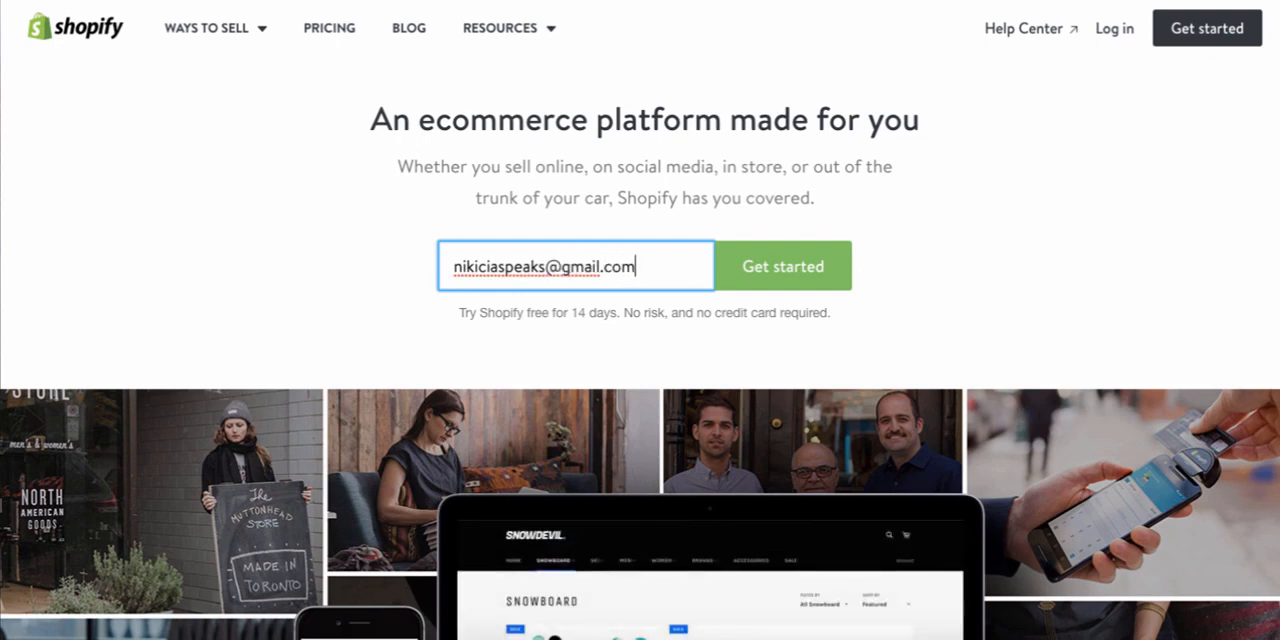
{"action": "left_click", "coordinate": [756, 266]}
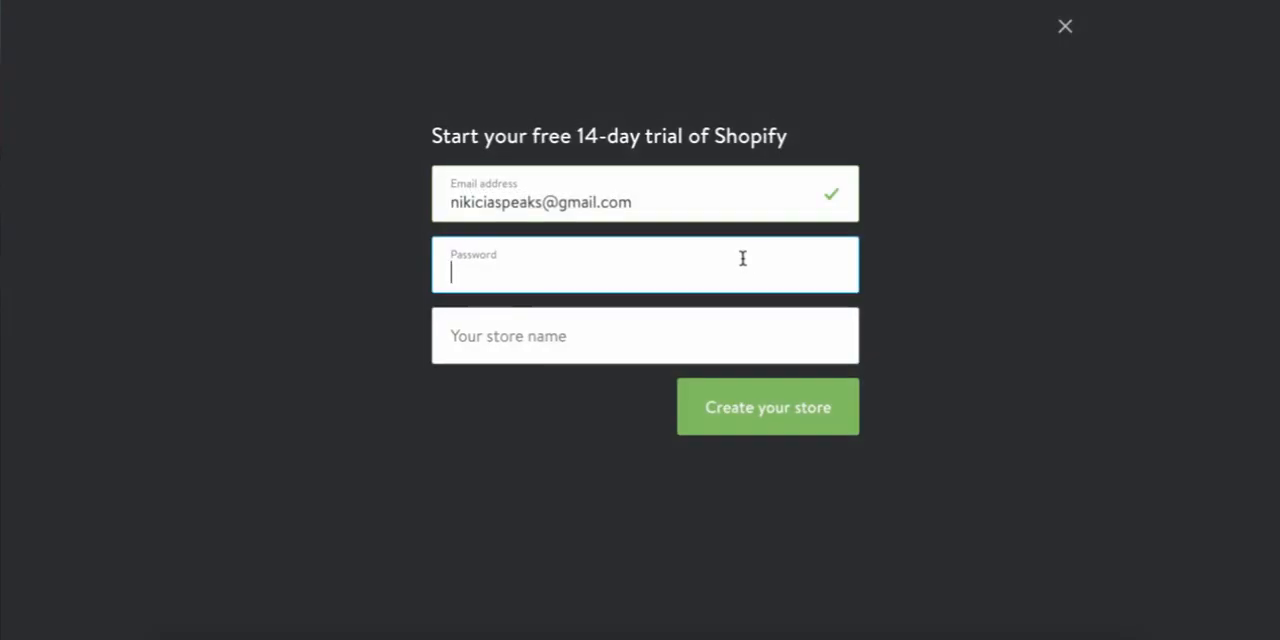
Enter an account password in the free trial sign-up form
{"action": "type", "text": "***"}
{"action": "key", "text": "BackSpace"}
{"action": "key", "text": "BackSpace"}
{"action": "key", "text": "BackSpace"}
{"action": "type", "text": "********"}
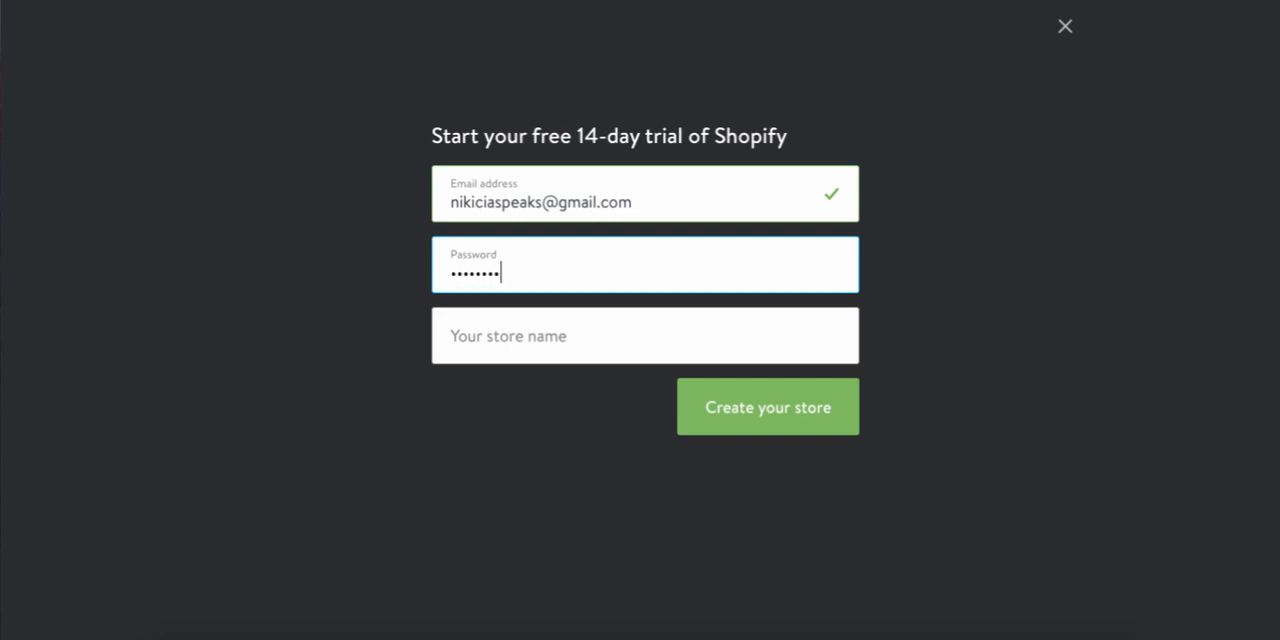
{"action": "key", "text": "BackSpace"}
{"action": "key", "text": "BackSpace"}
{"action": "key", "text": "BackSpace"}
{"action": "key", "text": "BackSpace"}
{"action": "key", "text": "BackSpace"}
{"action": "key", "text": "BackSpace"}
{"action": "key", "text": "BackSpace"}
{"action": "key", "text": "BackSpace"}
{"action": "type", "text": "************"}
{"action": "left_click", "coordinate": [677, 342]}
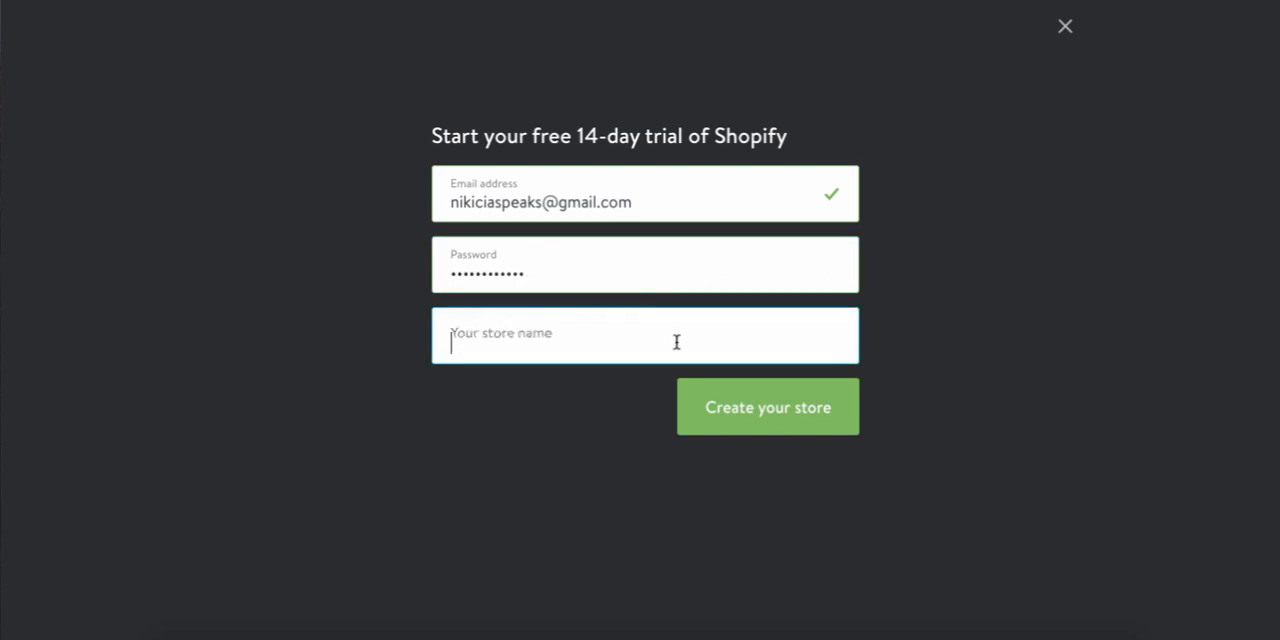
Replace the whole entry in the sign-up form's password field with the retyped account password
{"action": "left_click", "coordinate": [617, 263]}
{"action": "double_click", "coordinate": [617, 263]}
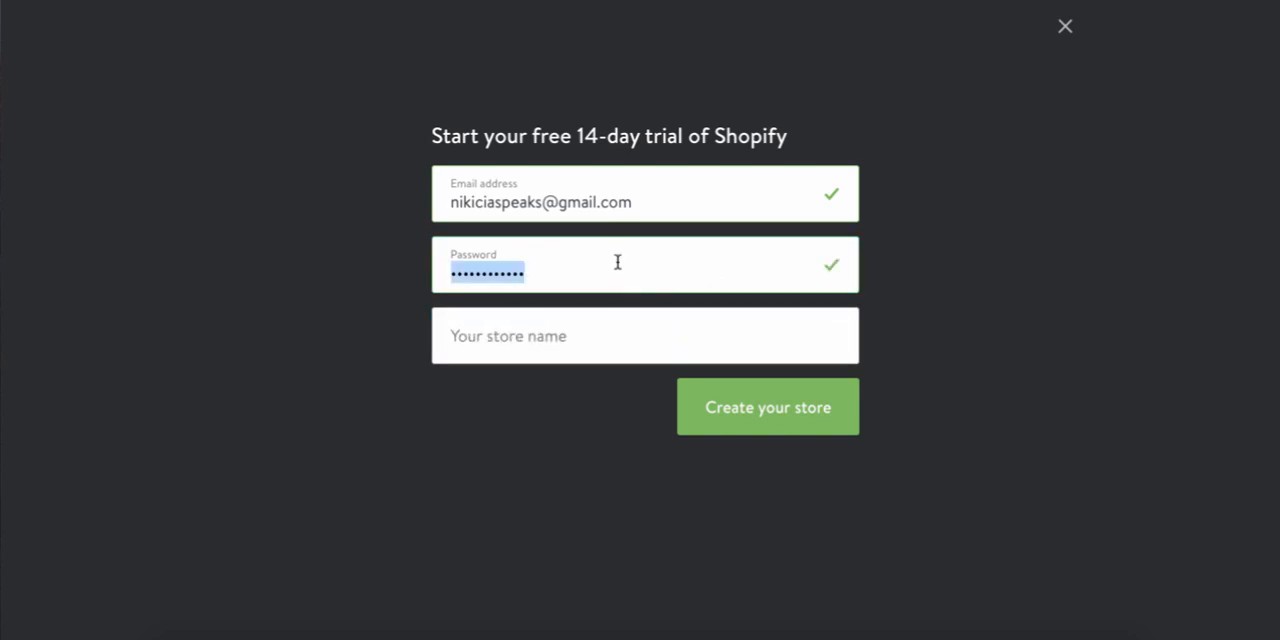
{"action": "type", "text": "********"}
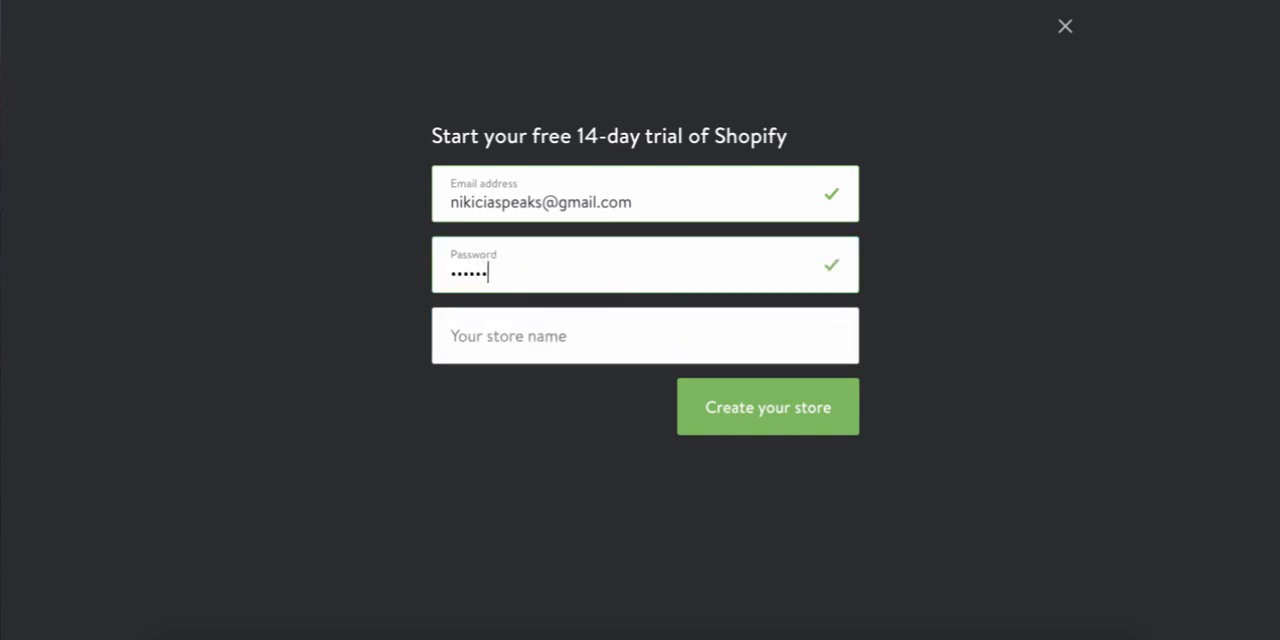
{"action": "type", "text": "***"}
Name the store "Divine Lotus" and create it
{"action": "left_click", "coordinate": [597, 327]}
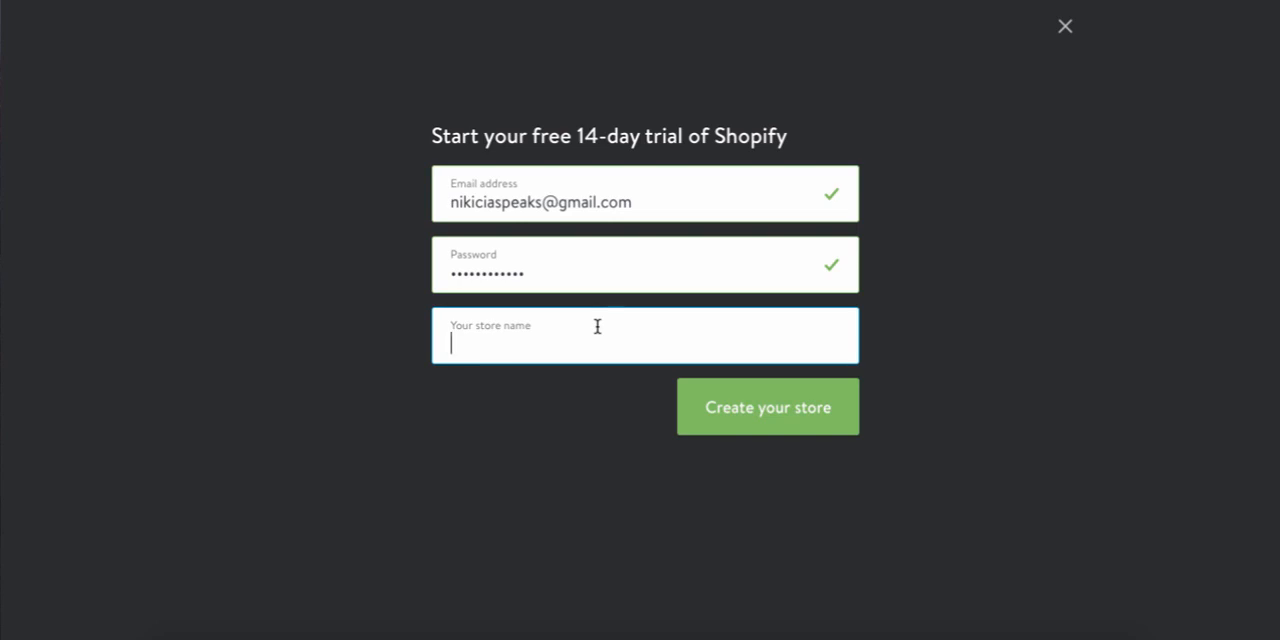
{"action": "type", "text": "Divine L"}
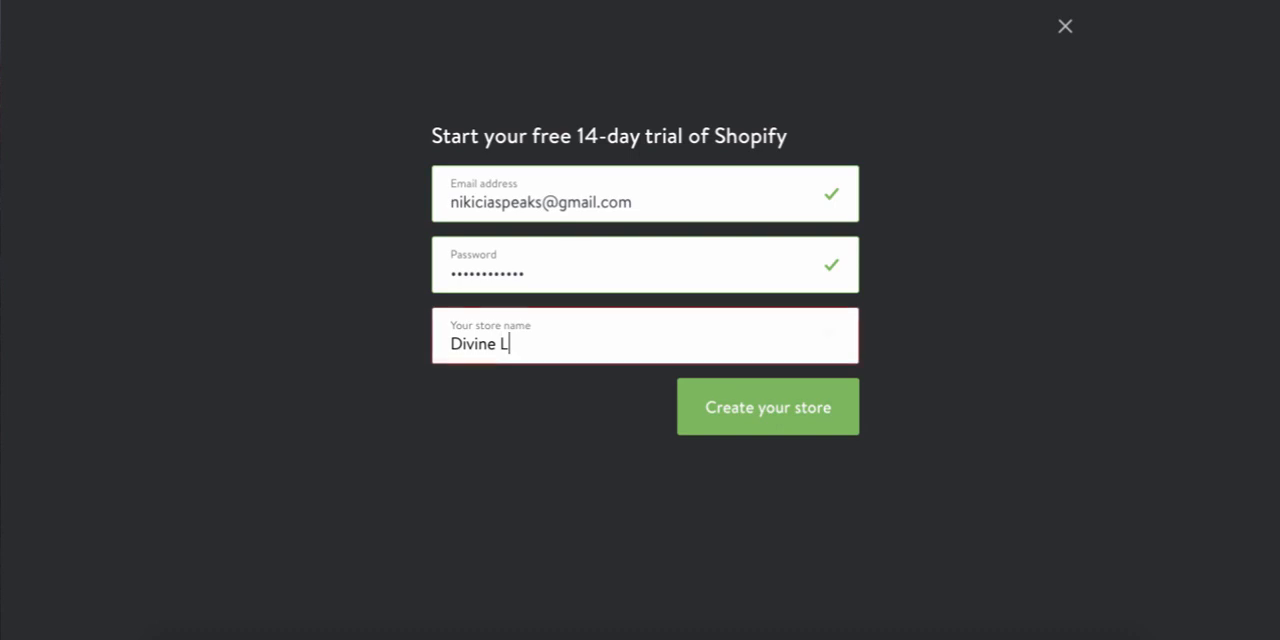
{"action": "type", "text": "otus"}
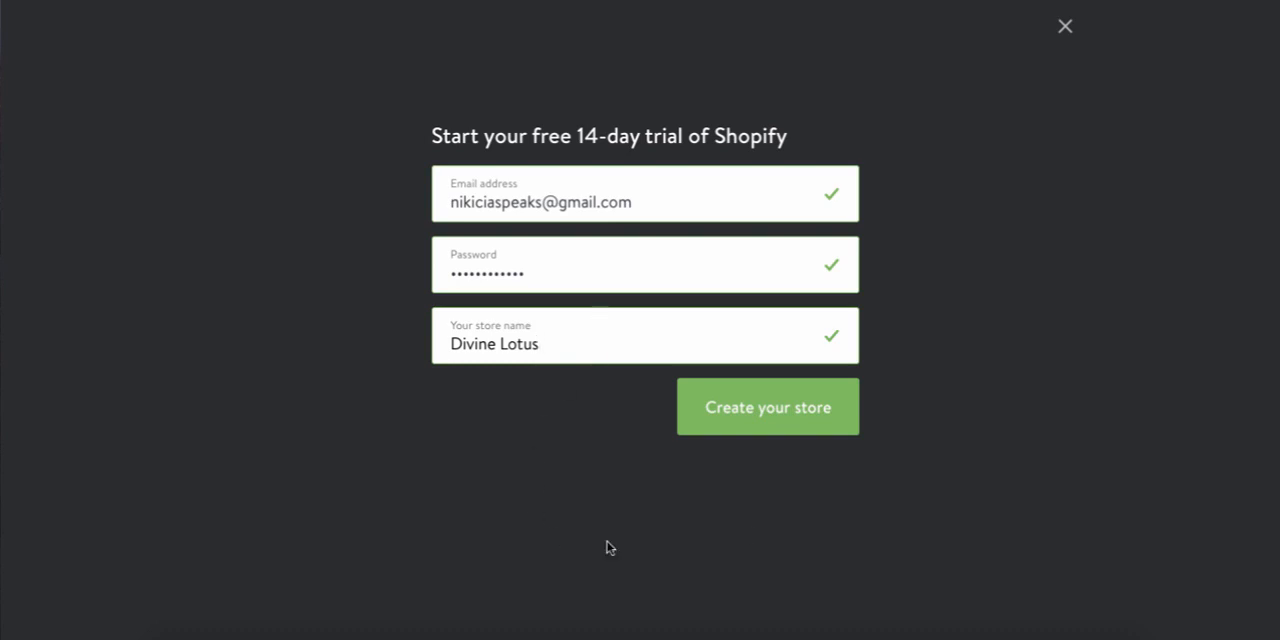
{"action": "left_click", "coordinate": [763, 428]}
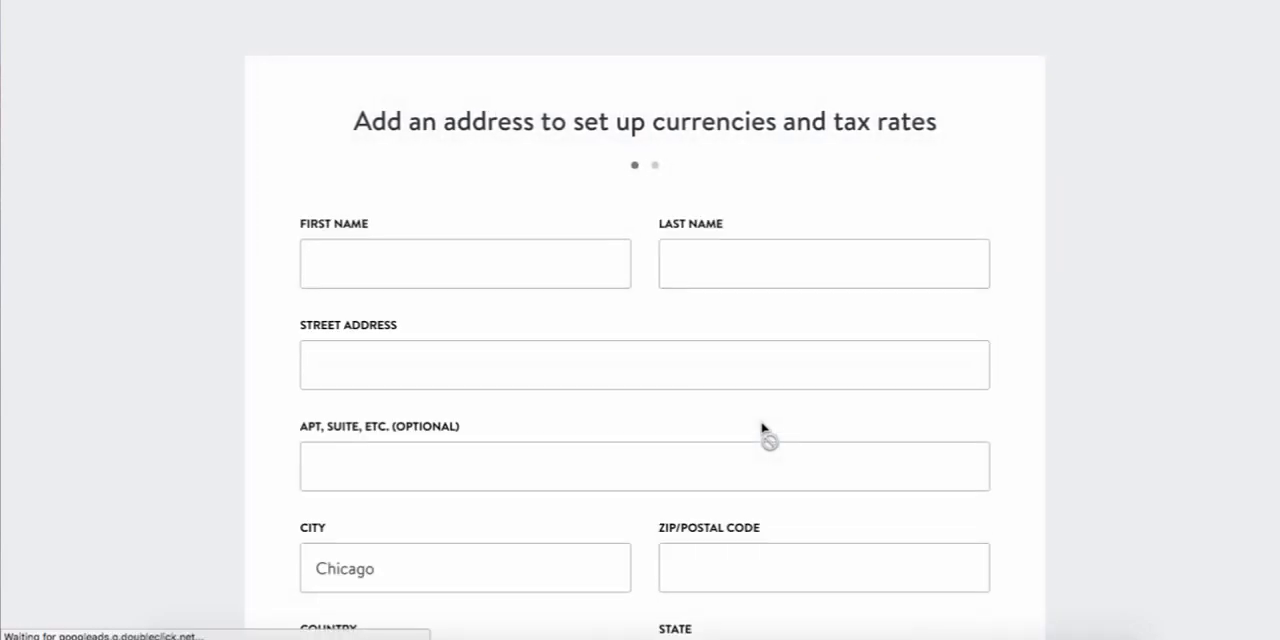
Fill in the address form with a saved autofill entry for the owner's name, address and phone number
{"action": "scroll", "coordinate": [763, 428], "scroll_direction": "down", "scroll_amount": 2}
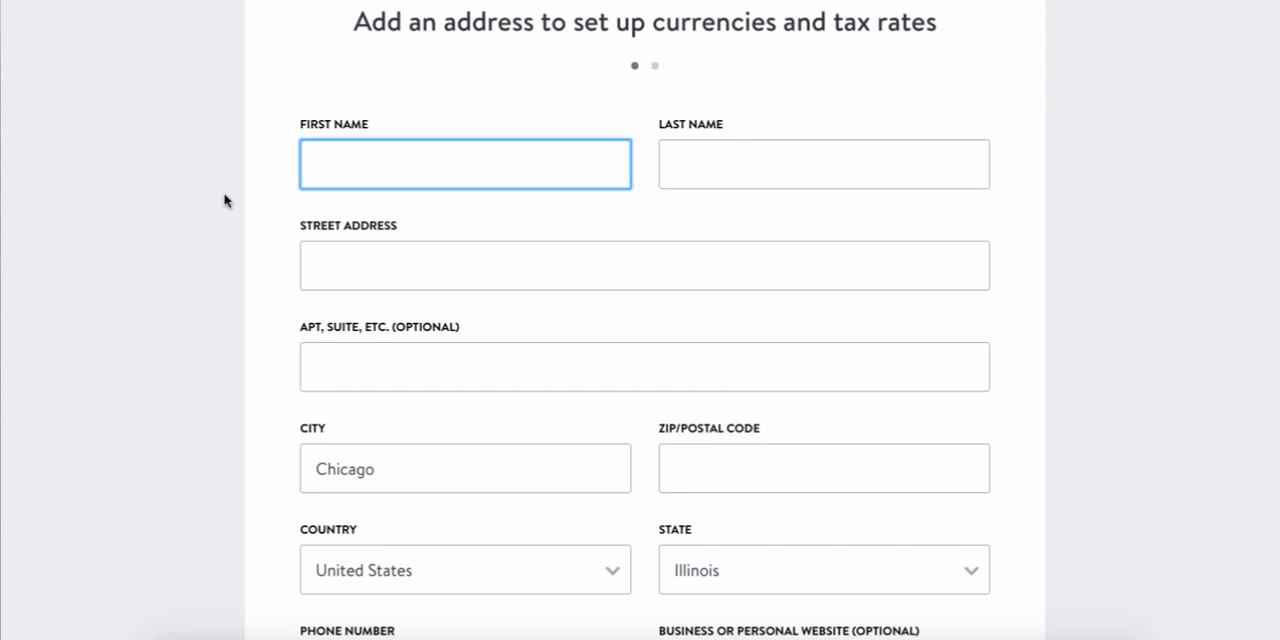
{"action": "type", "text": "A"}
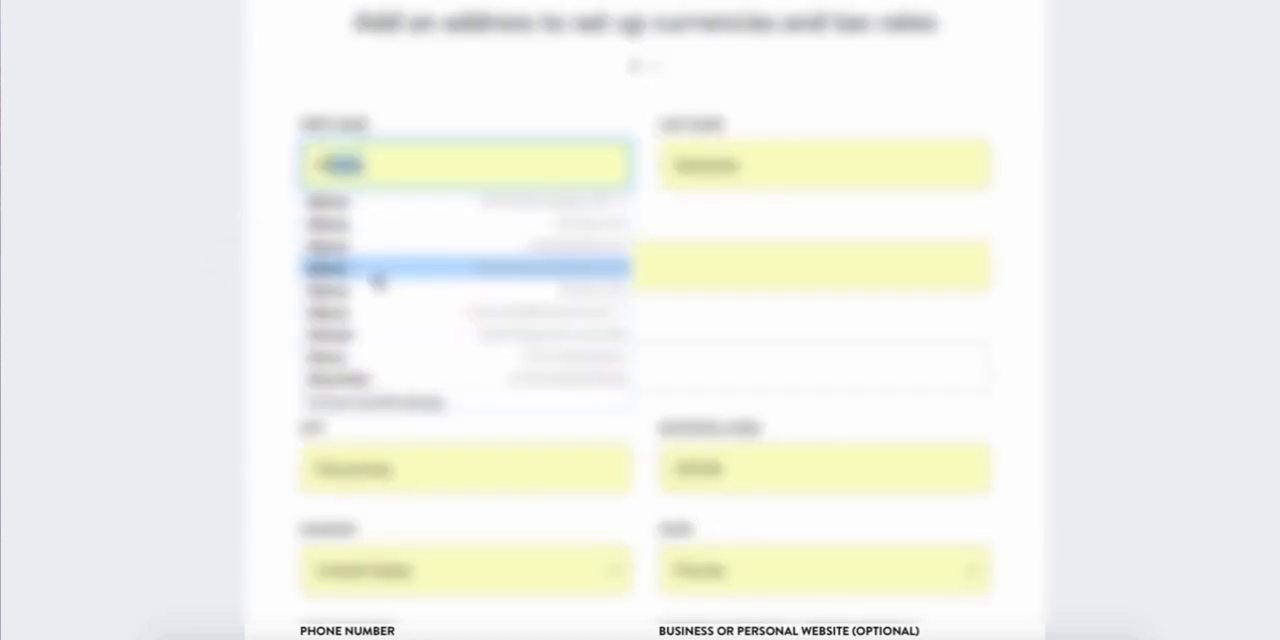
{"action": "left_click", "coordinate": [375, 283]}
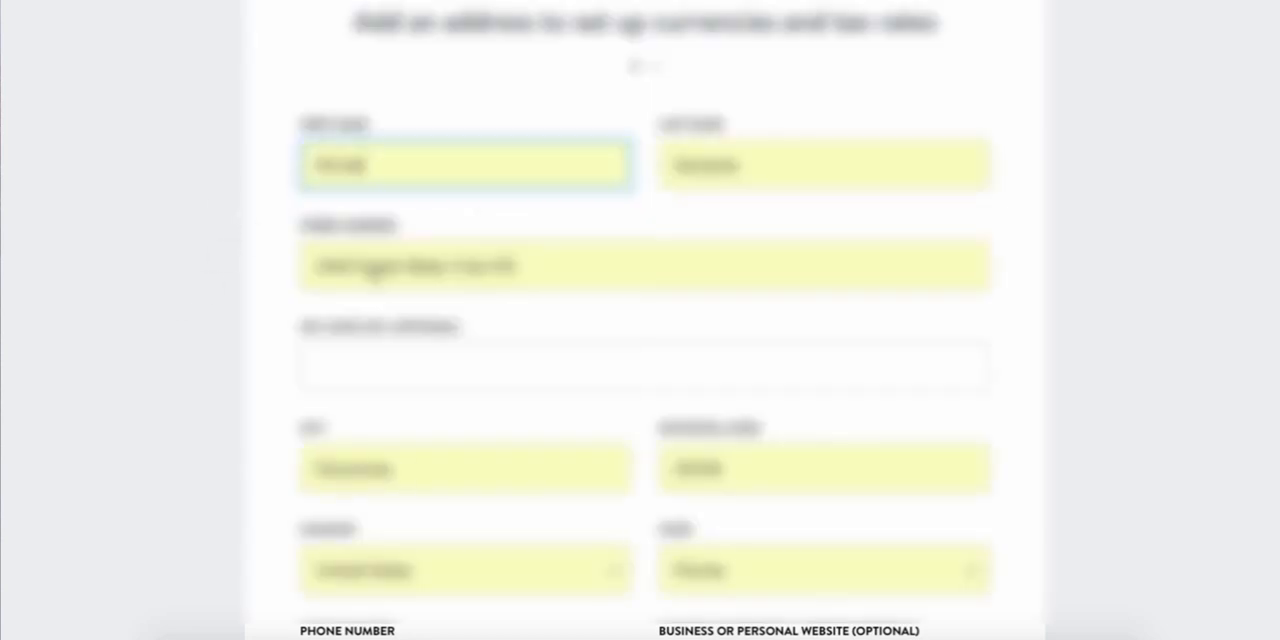
Correct the owner's first and last name in the address form and submit it to continue the setup
{"action": "left_click", "coordinate": [418, 163]}
{"action": "type", "text": "A"}
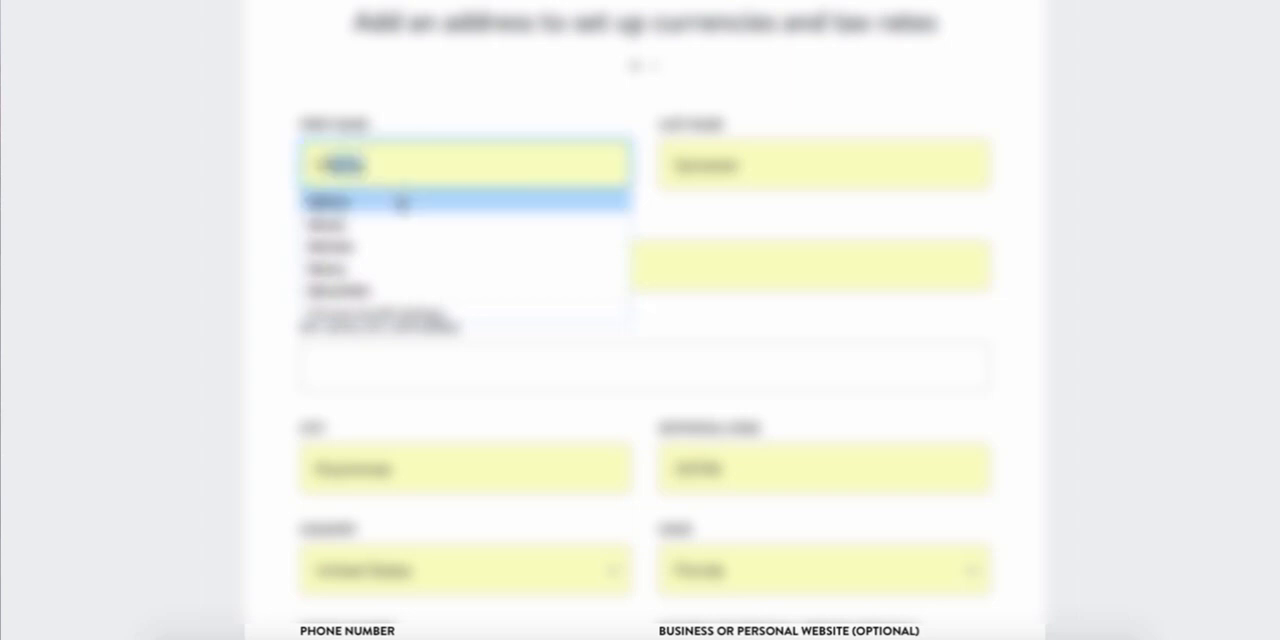
{"action": "left_click", "coordinate": [400, 203]}
{"action": "left_click", "coordinate": [703, 180]}
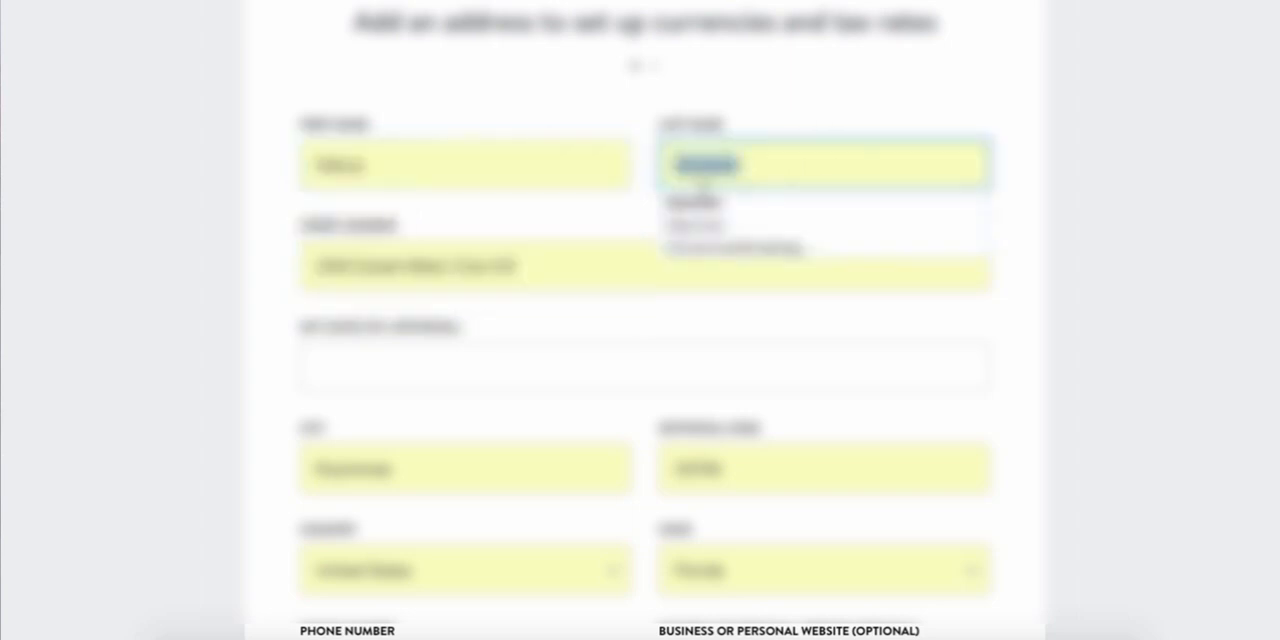
{"action": "type", "text": "G"}
{"action": "left_click", "coordinate": [728, 204]}
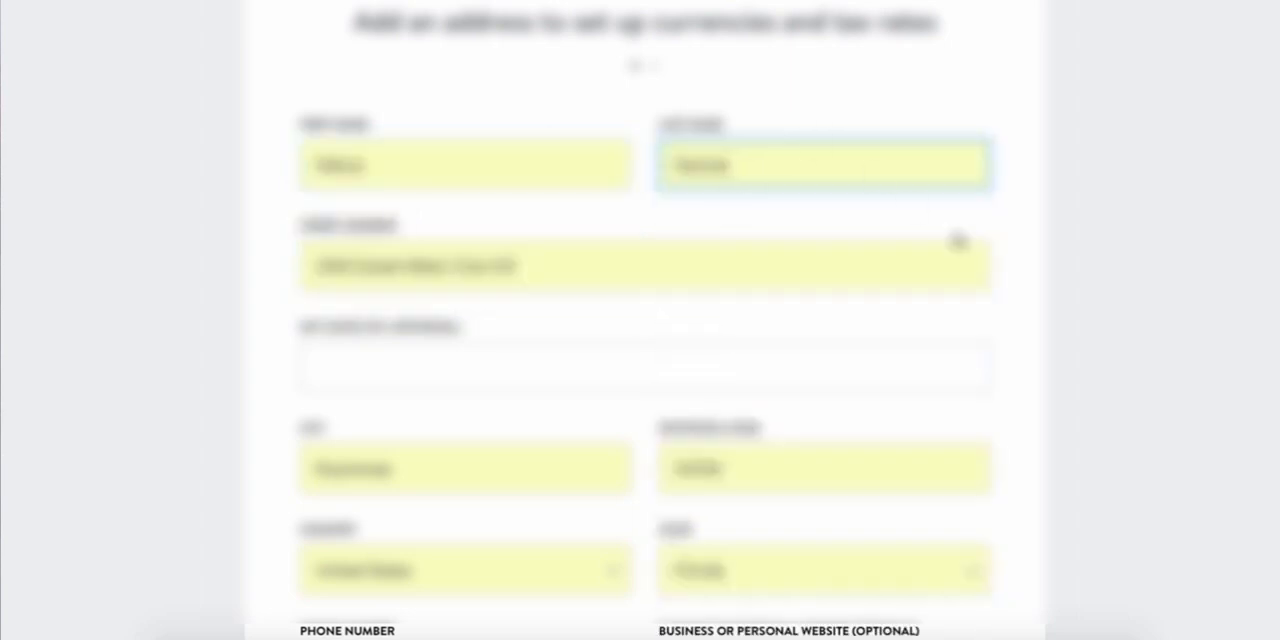
{"action": "scroll", "coordinate": [1100, 220], "scroll_direction": "down", "scroll_amount": 3}
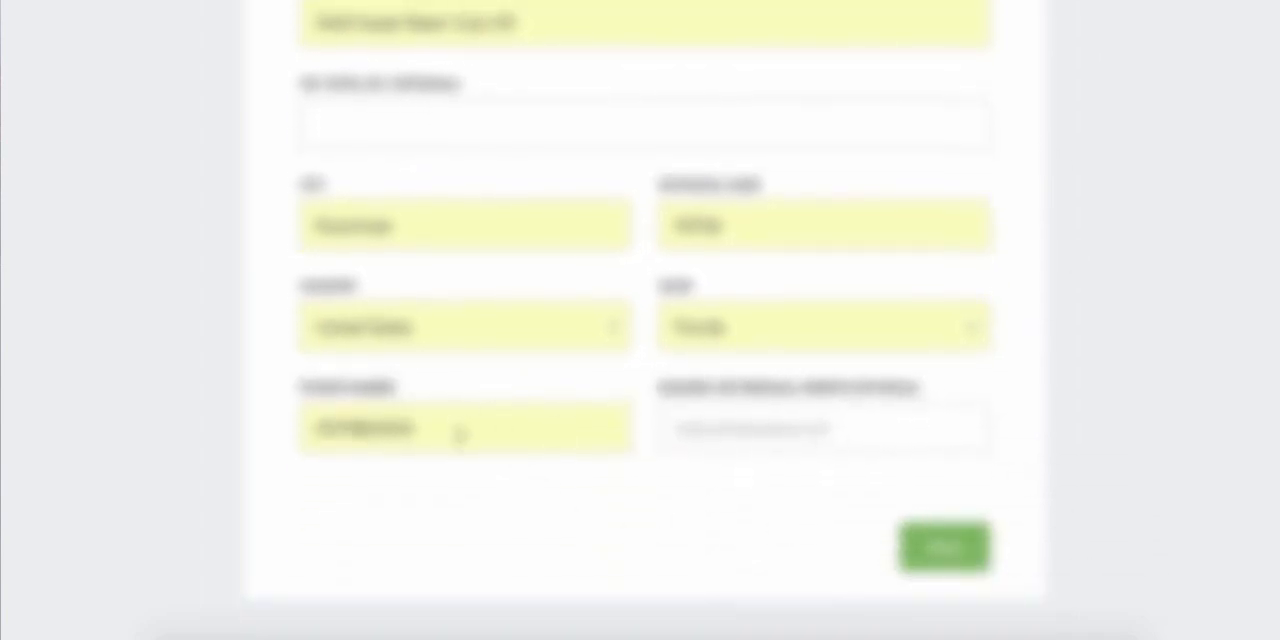
{"action": "left_click", "coordinate": [943, 550]}
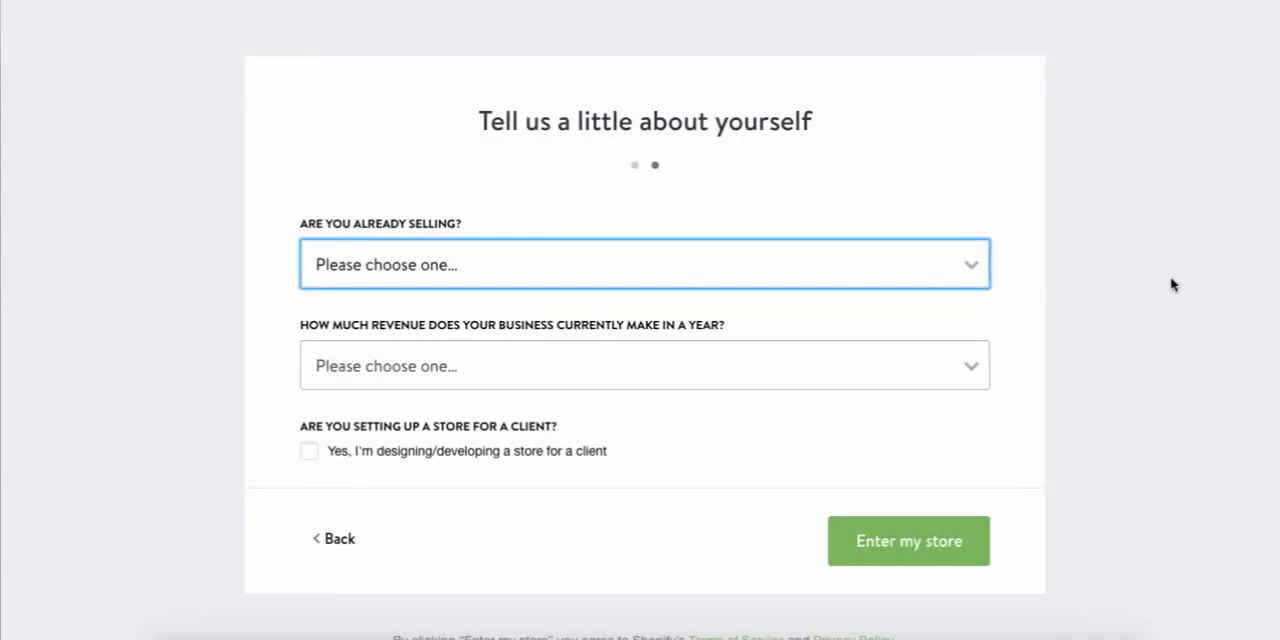
Answer "I'm not selling products yet" and "$0 (I'm just getting started)" in the setup questionnaire, then enter the store
{"action": "left_click", "coordinate": [922, 261]}
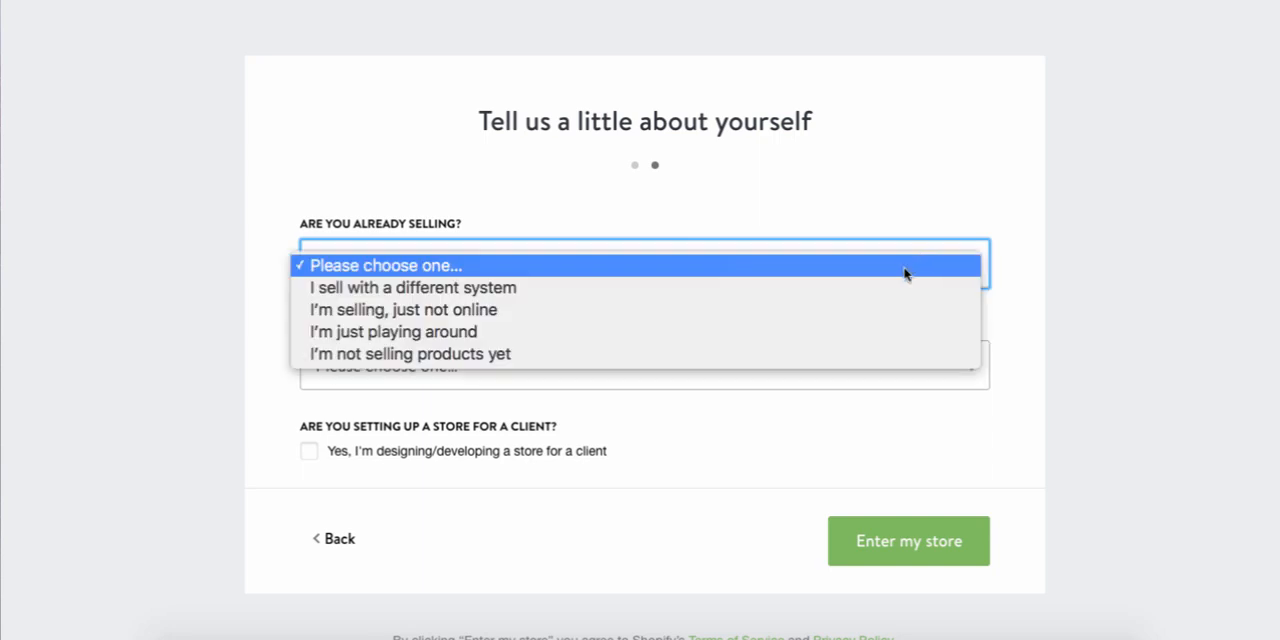
{"action": "left_click", "coordinate": [824, 362]}
{"action": "left_click", "coordinate": [821, 363]}
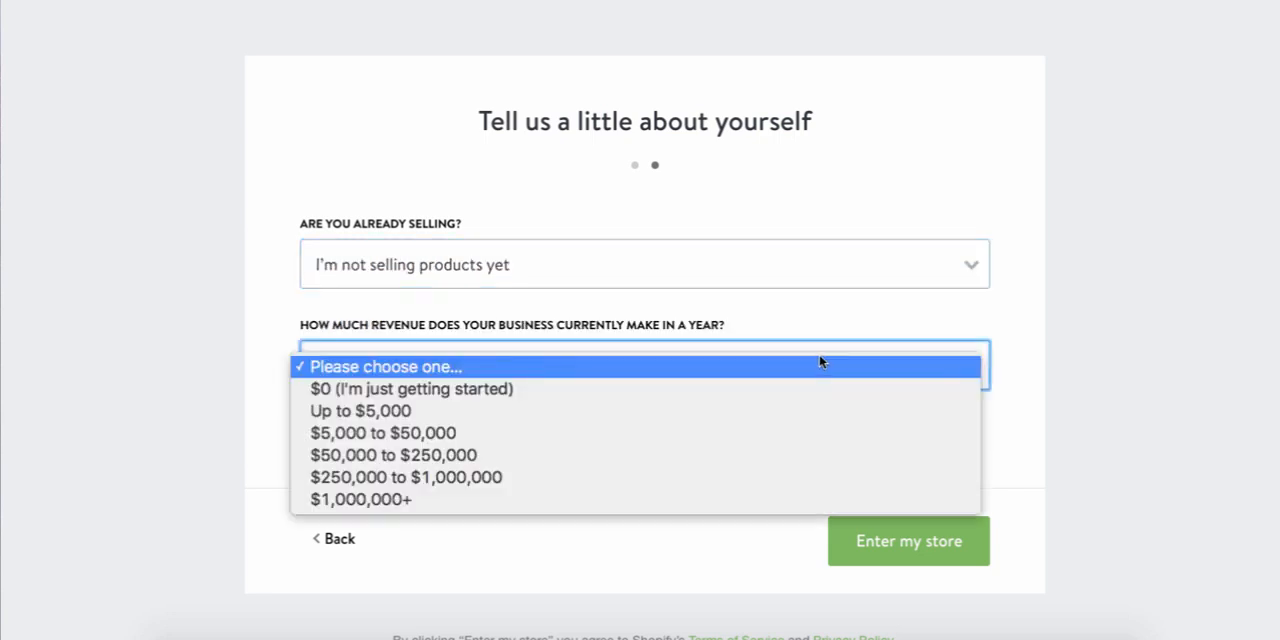
{"action": "left_click", "coordinate": [800, 392]}
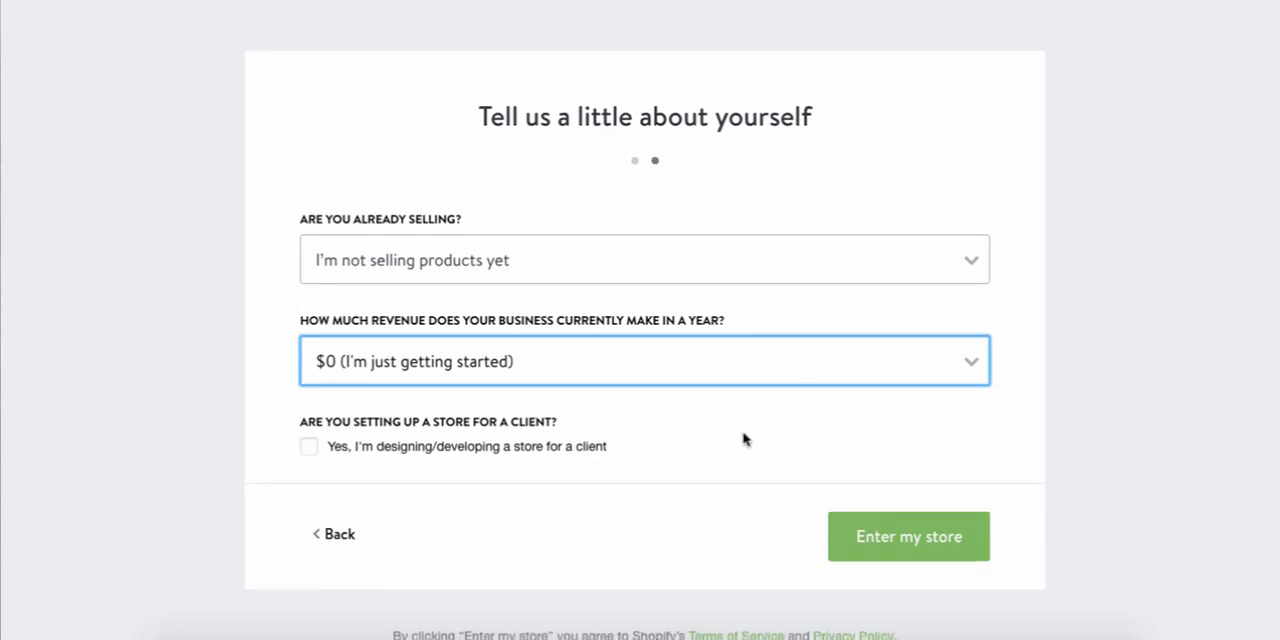
{"action": "scroll", "coordinate": [743, 440], "scroll_direction": "down", "scroll_amount": 1}
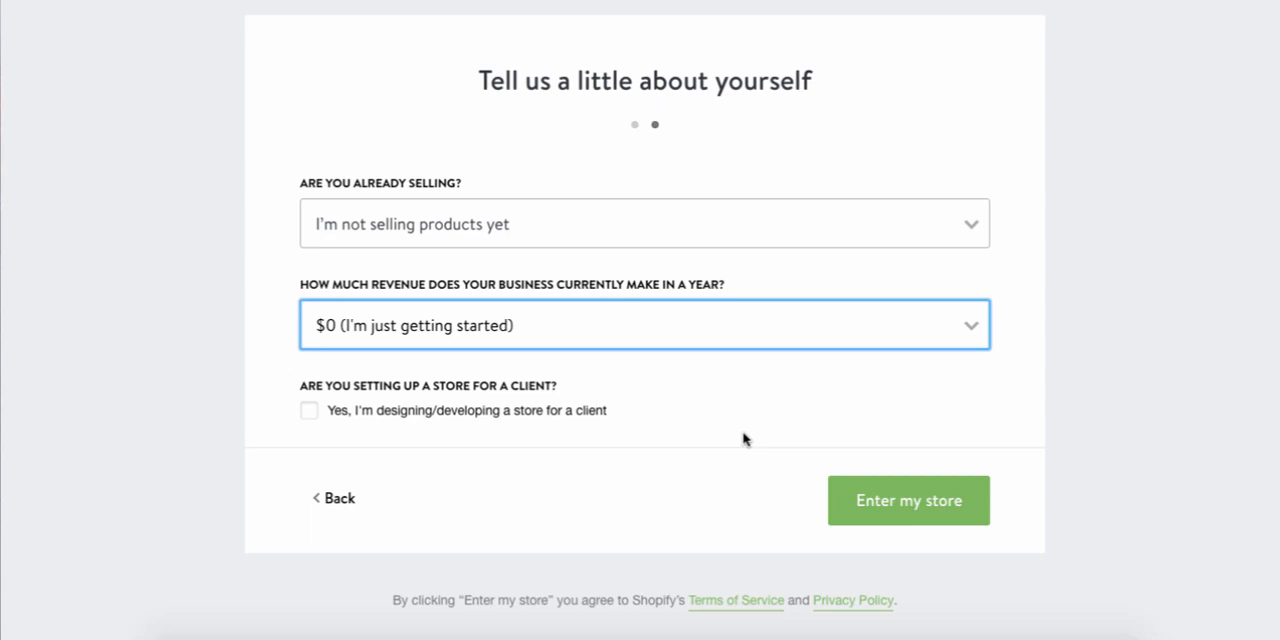
{"action": "left_click", "coordinate": [680, 335]}
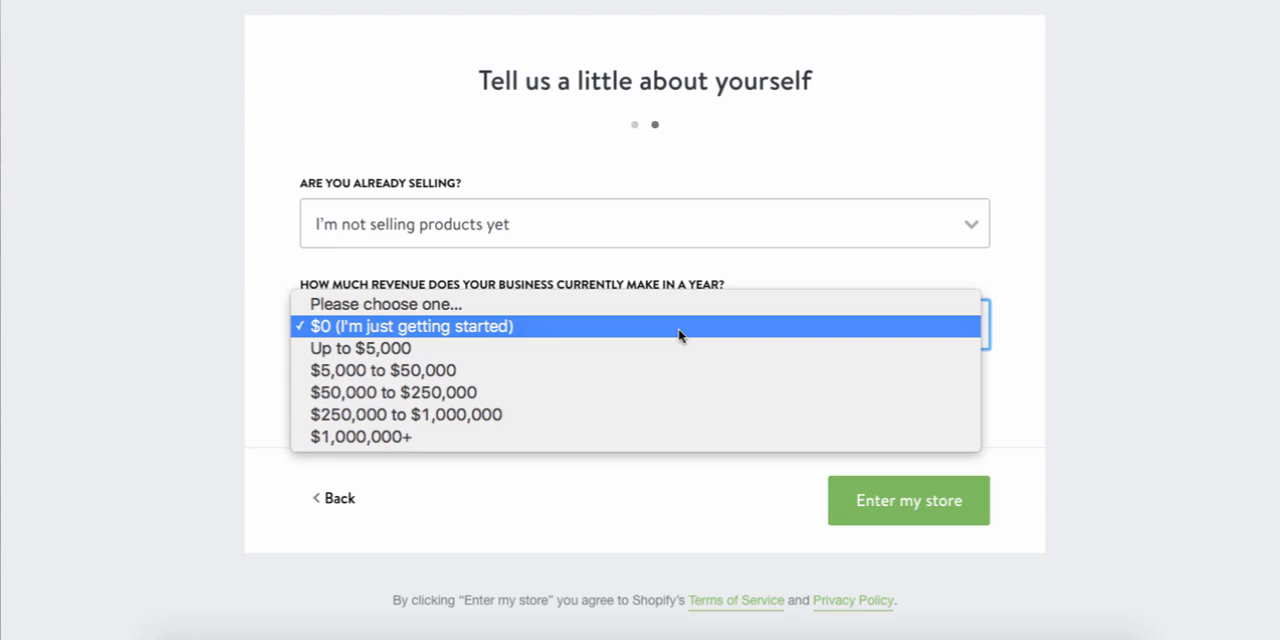
{"action": "left_click", "coordinate": [666, 335]}
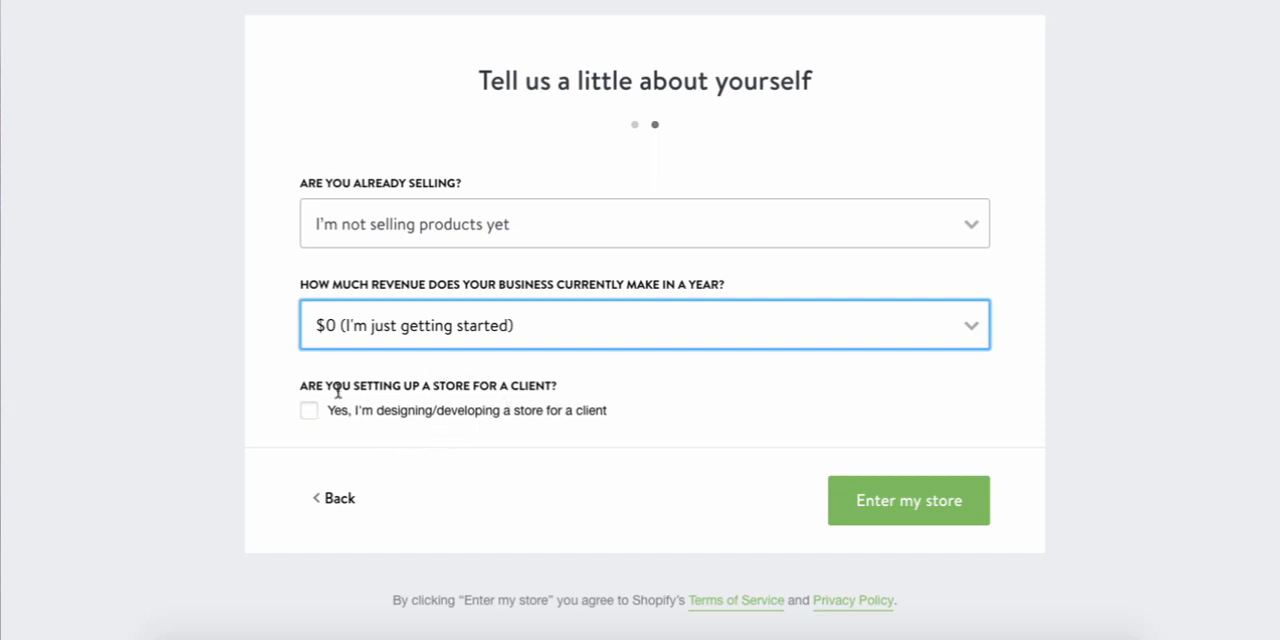
{"action": "left_click", "coordinate": [961, 521]}
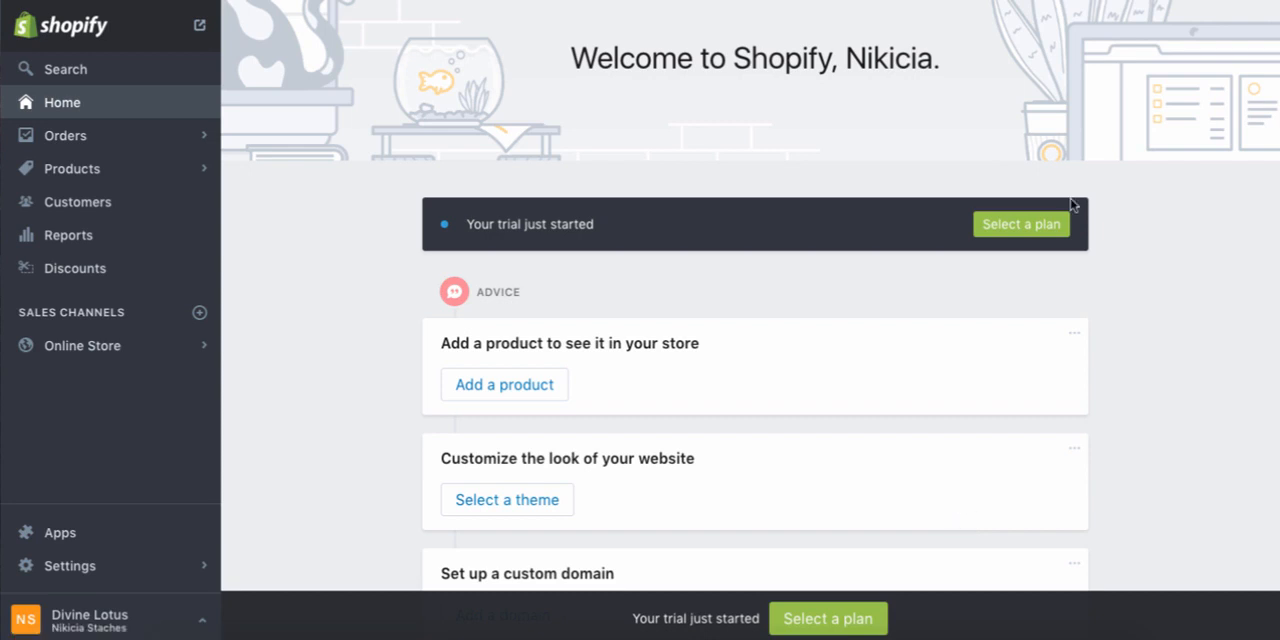
Open the plan selection page and compare the Basic Shopify, Shopify and Advanced Shopify plans
{"action": "left_click", "coordinate": [1055, 225]}
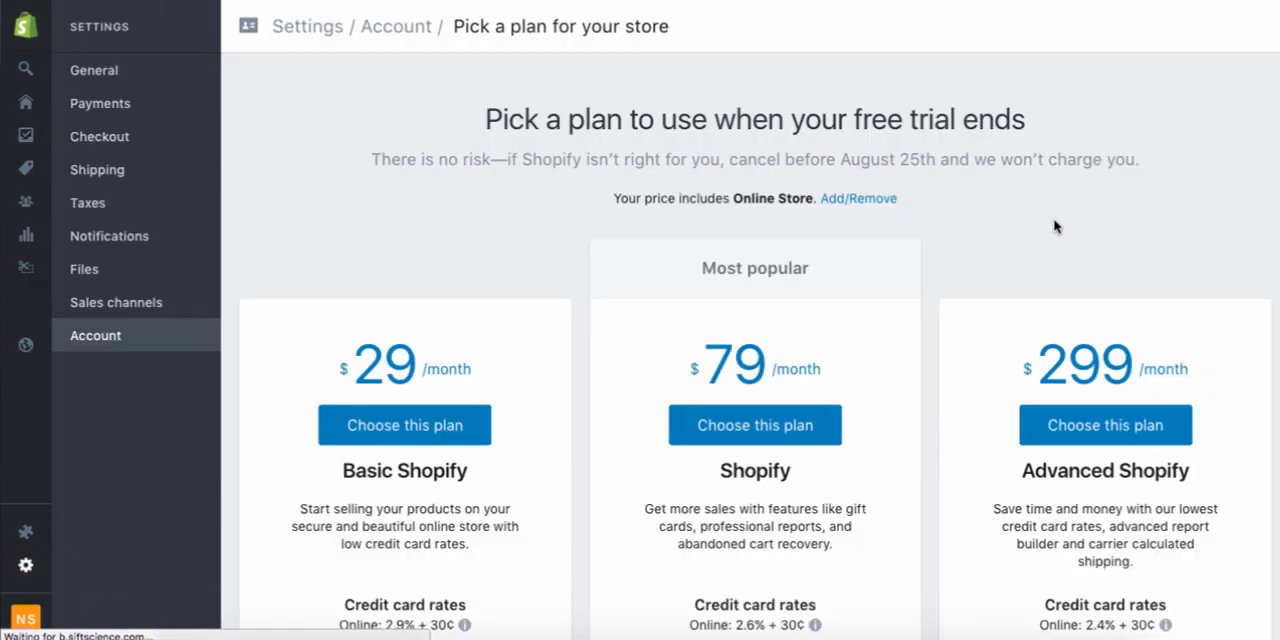
{"action": "scroll", "coordinate": [1055, 226], "scroll_direction": "down", "scroll_amount": 3}
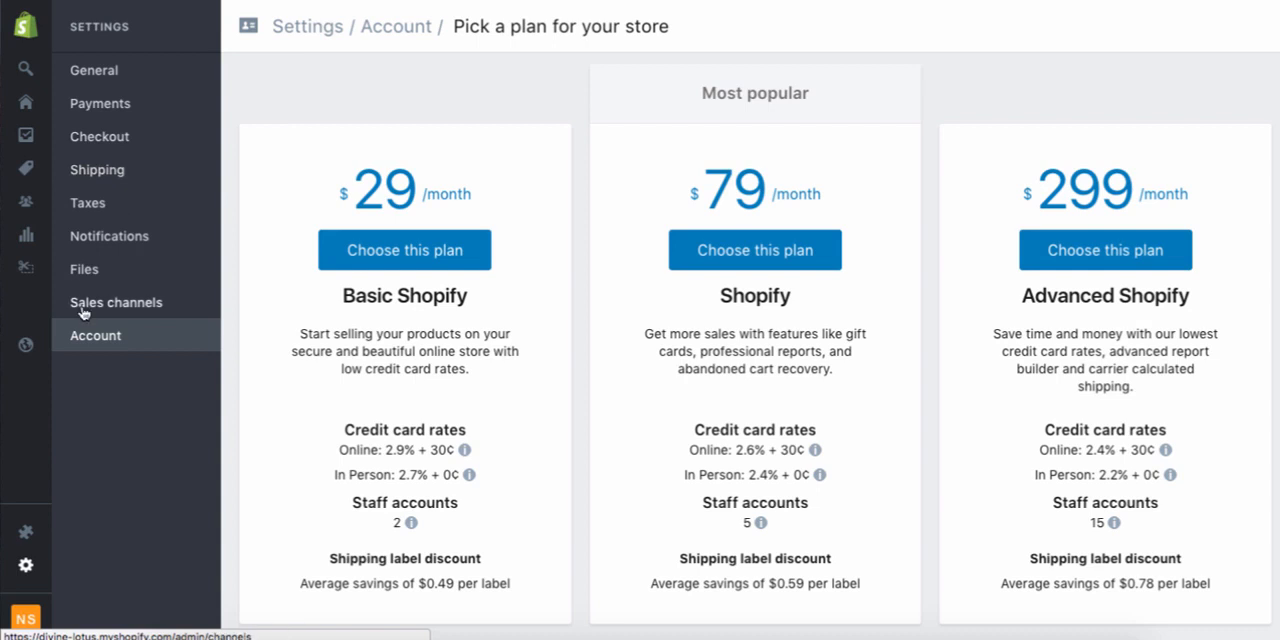
Open the general settings and review the store details, store address, and standards and formats
{"action": "left_click", "coordinate": [104, 72]}
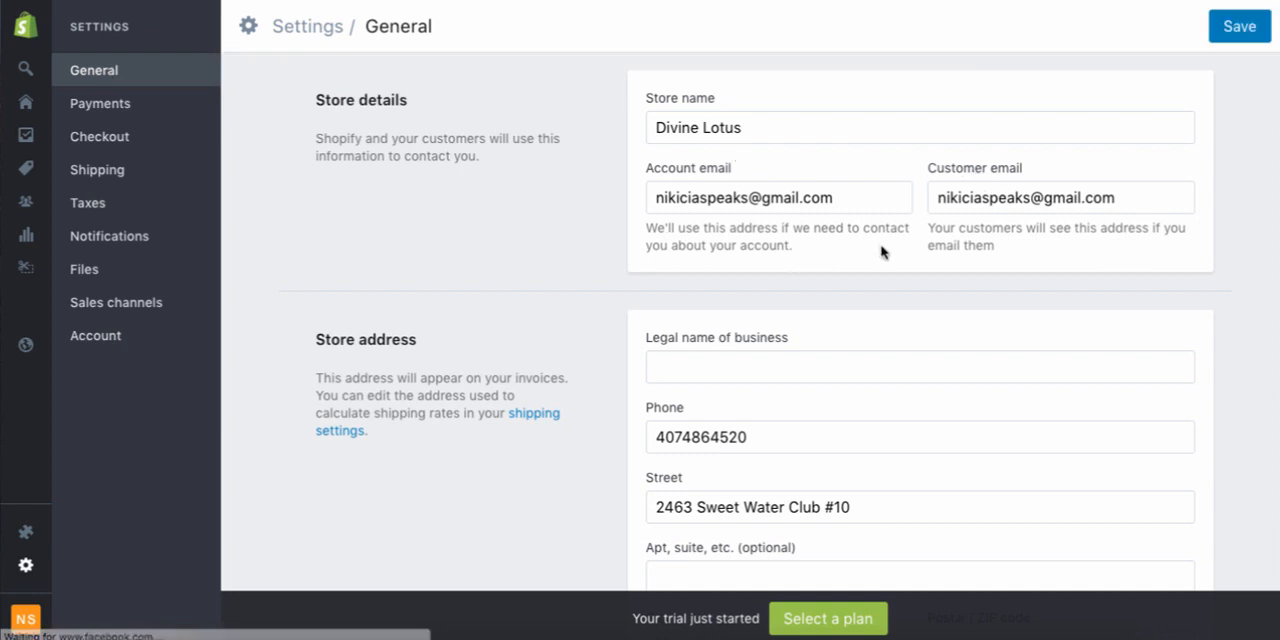
{"action": "scroll", "coordinate": [883, 251], "scroll_direction": "down", "scroll_amount": 1}
{"action": "scroll", "coordinate": [883, 251], "scroll_direction": "down", "scroll_amount": 5}
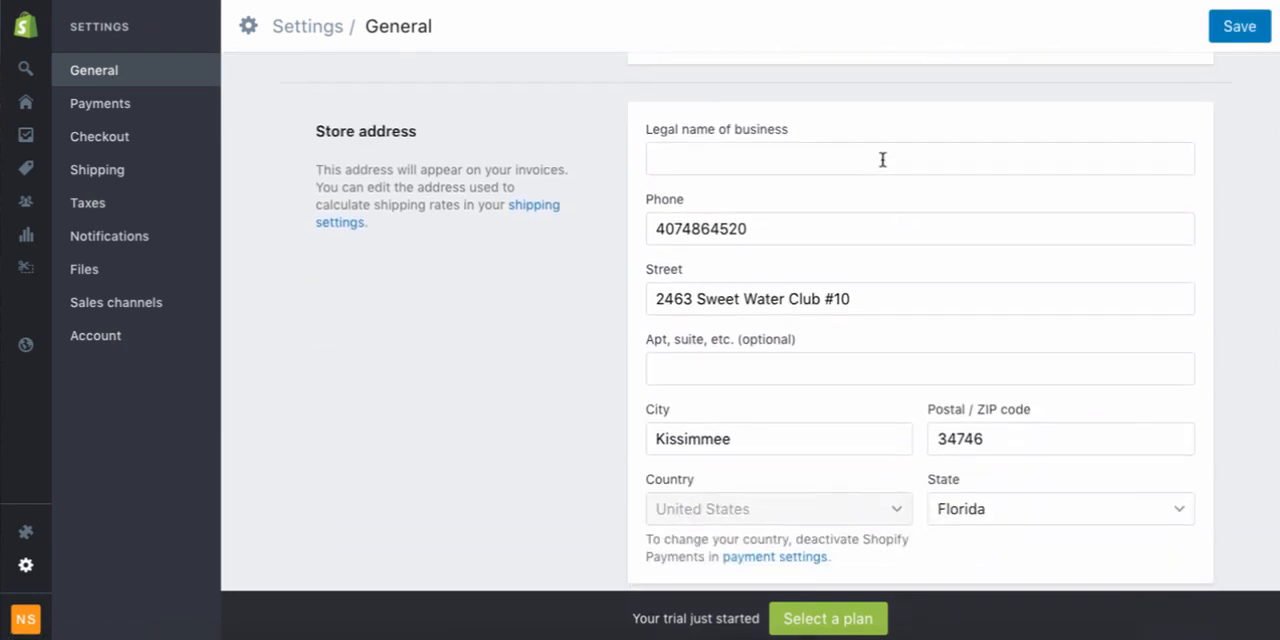
{"action": "scroll", "coordinate": [883, 160], "scroll_direction": "down", "scroll_amount": 4}
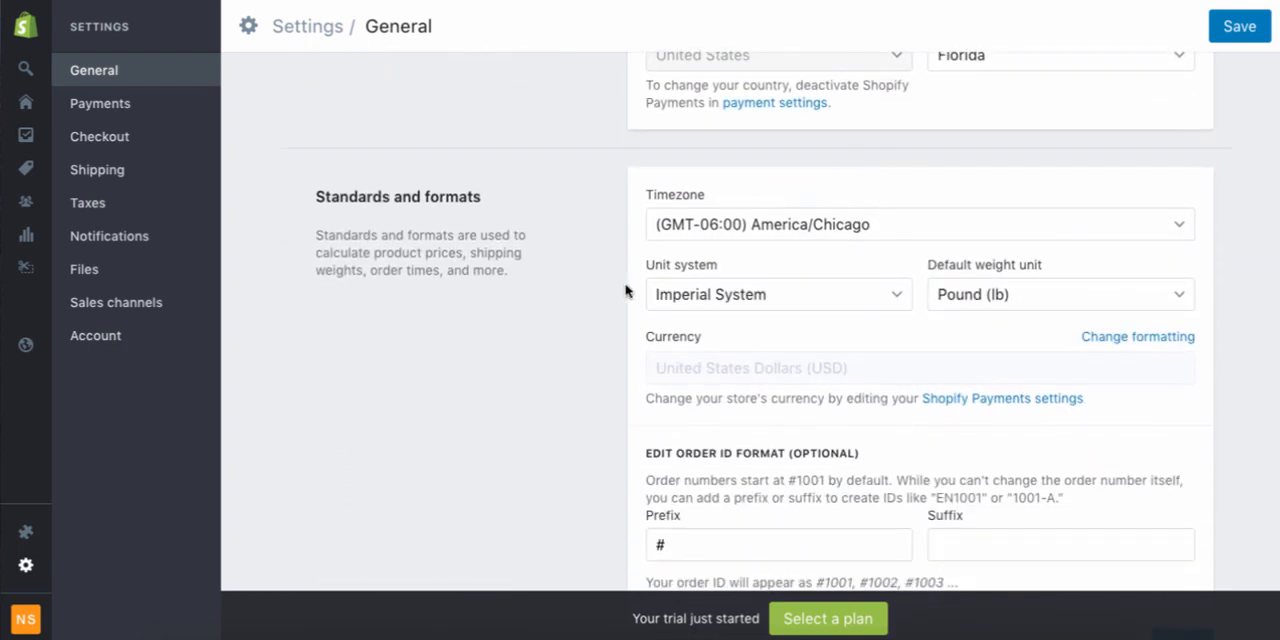
{"action": "scroll", "coordinate": [600, 412], "scroll_direction": "down", "scroll_amount": 1}
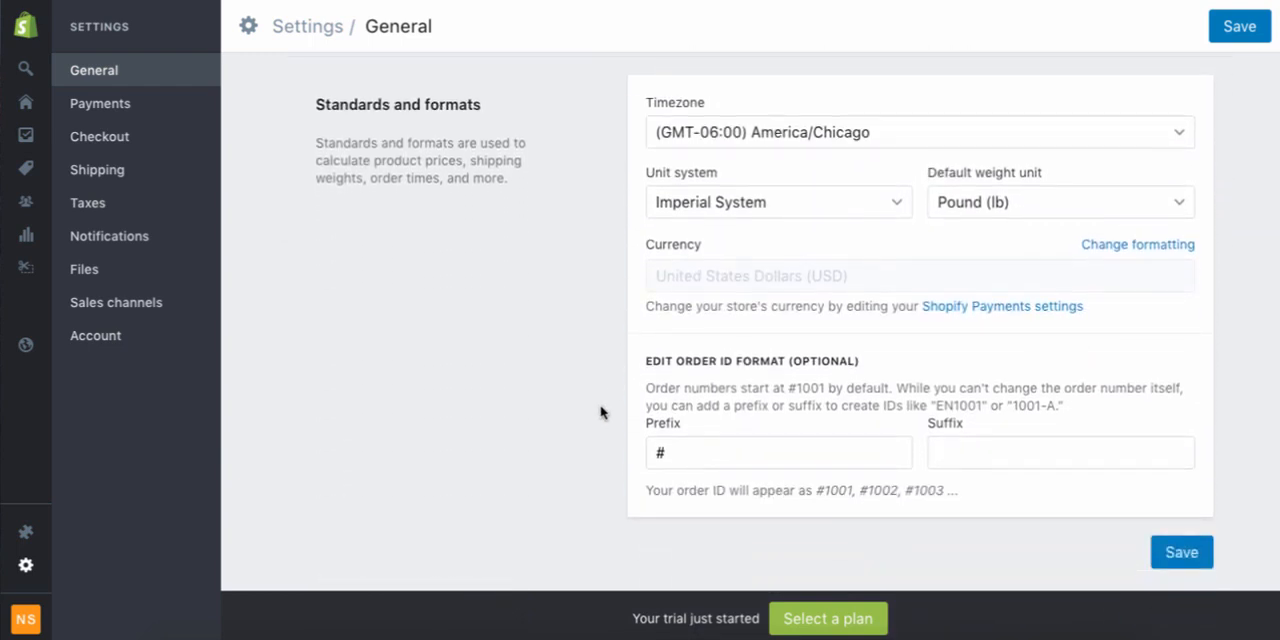
{"action": "scroll", "coordinate": [616, 377], "scroll_direction": "down", "scroll_amount": 1}
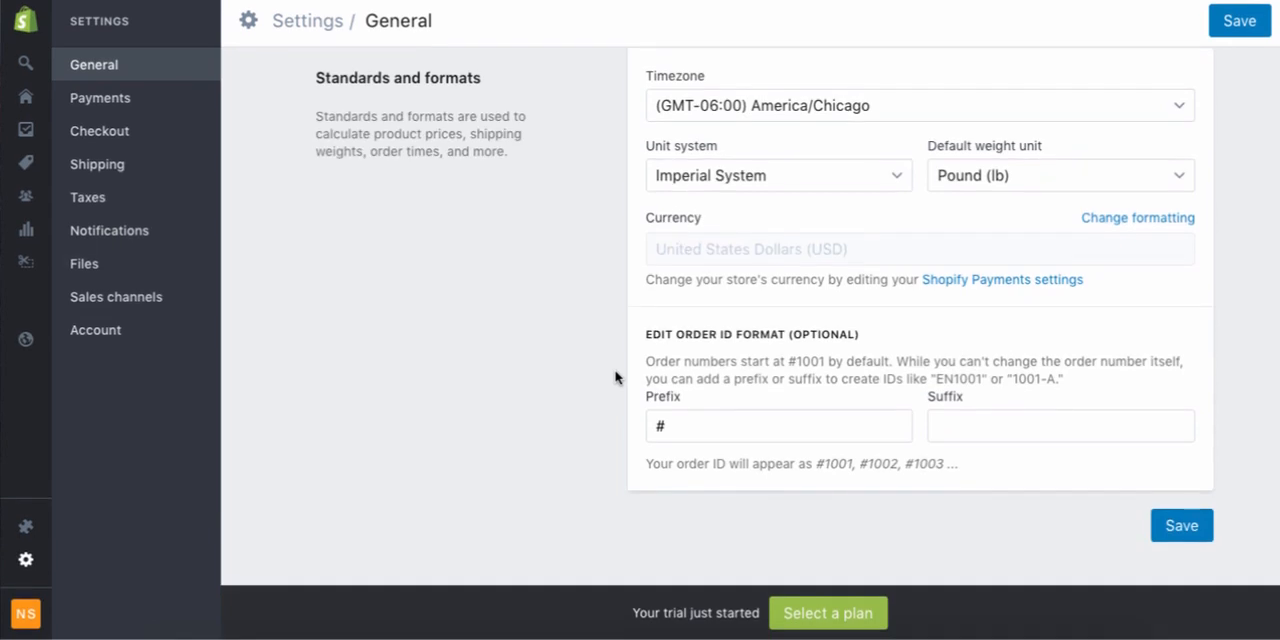
Set the order ID prefix to #DL in the standards and formats settings and save the general settings
{"action": "left_click", "coordinate": [740, 427]}
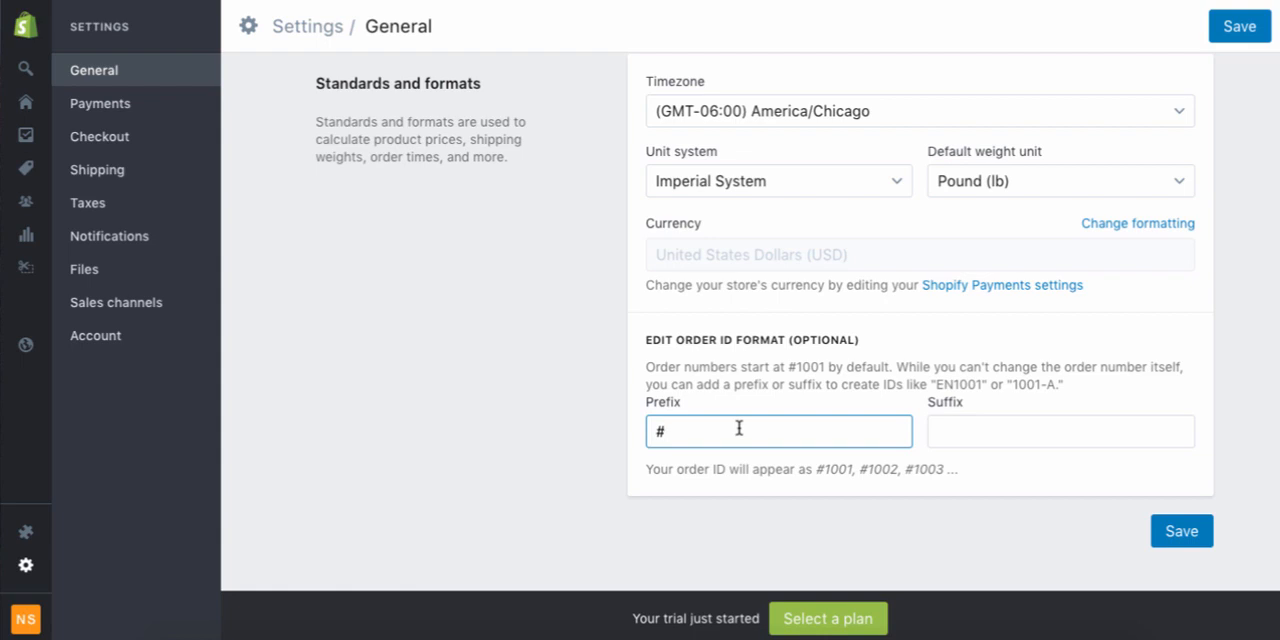
{"action": "type", "text": "DL"}
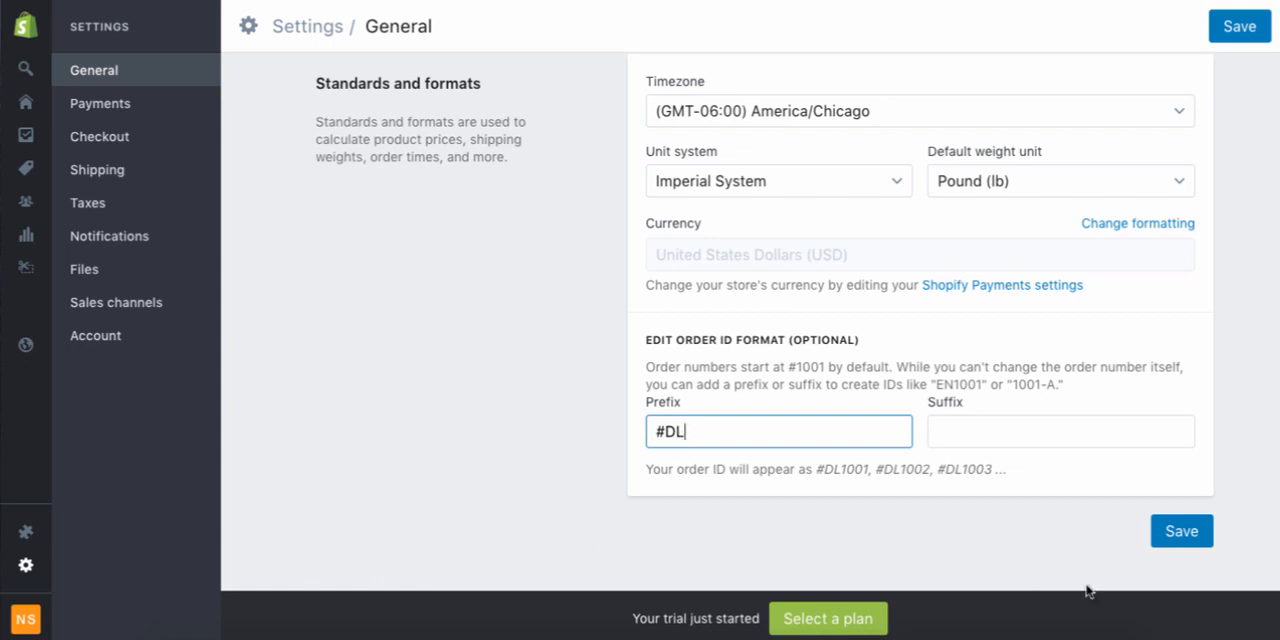
{"action": "left_click", "coordinate": [1178, 533]}
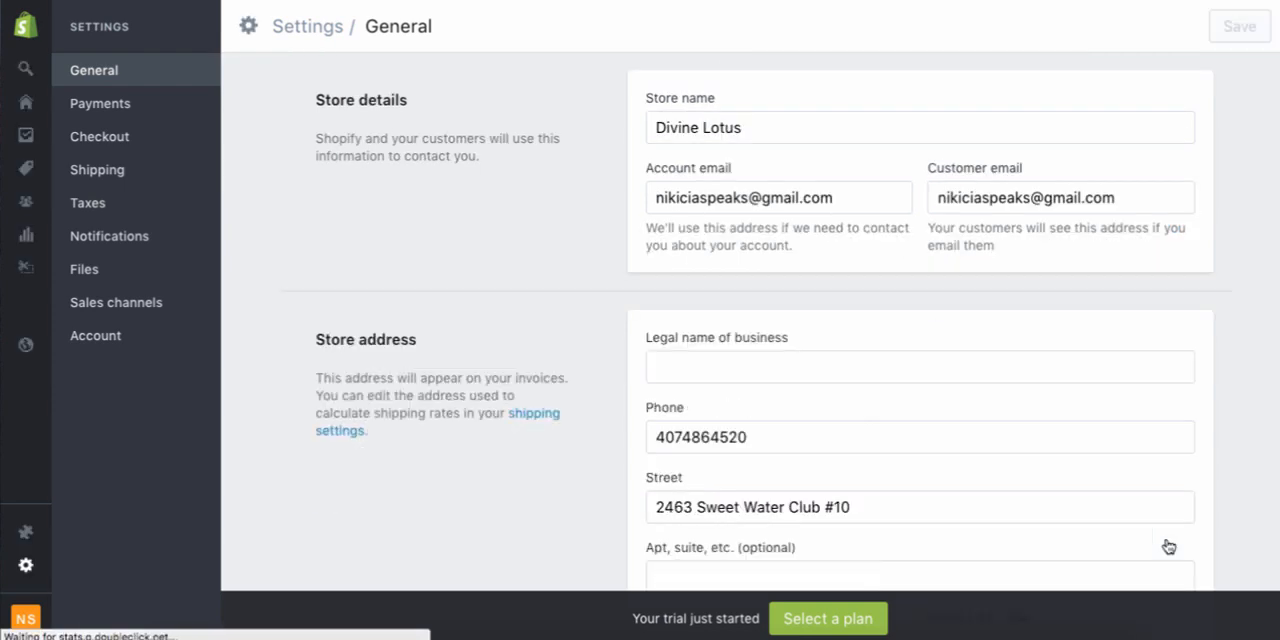
Open the Shopify Payments account setup from the payment settings and review its business details and personal details sections
{"action": "left_click", "coordinate": [127, 106]}
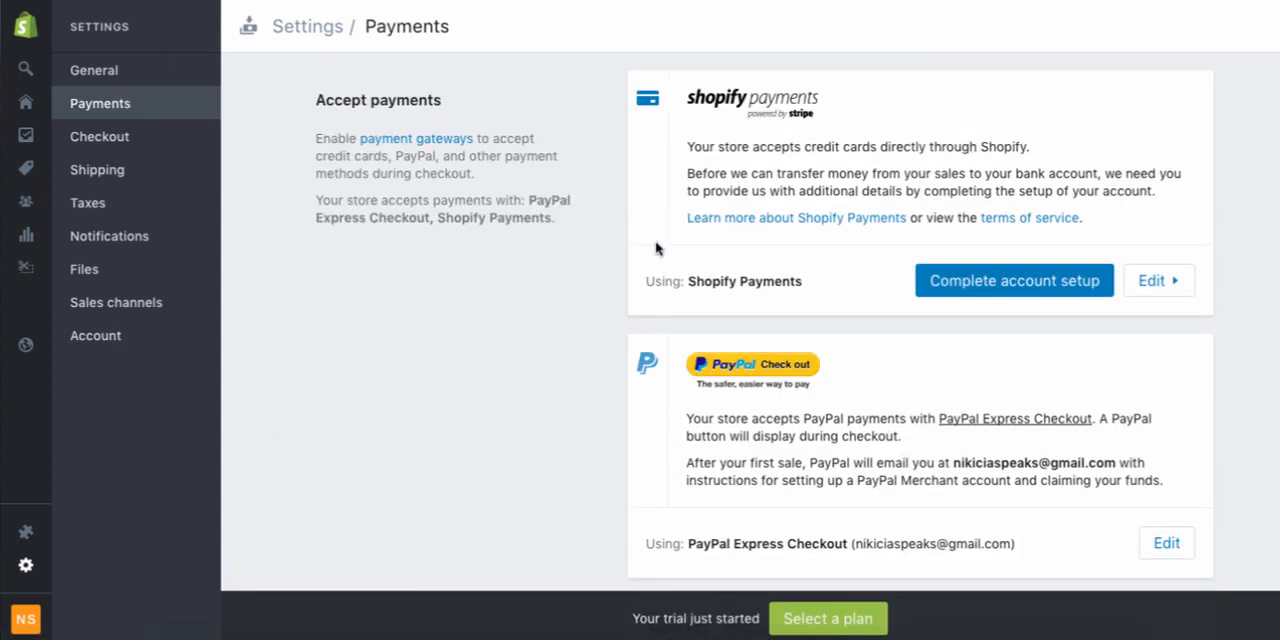
{"action": "left_click", "coordinate": [1003, 287]}
{"action": "scroll", "coordinate": [1001, 282], "scroll_direction": "down", "scroll_amount": 1}
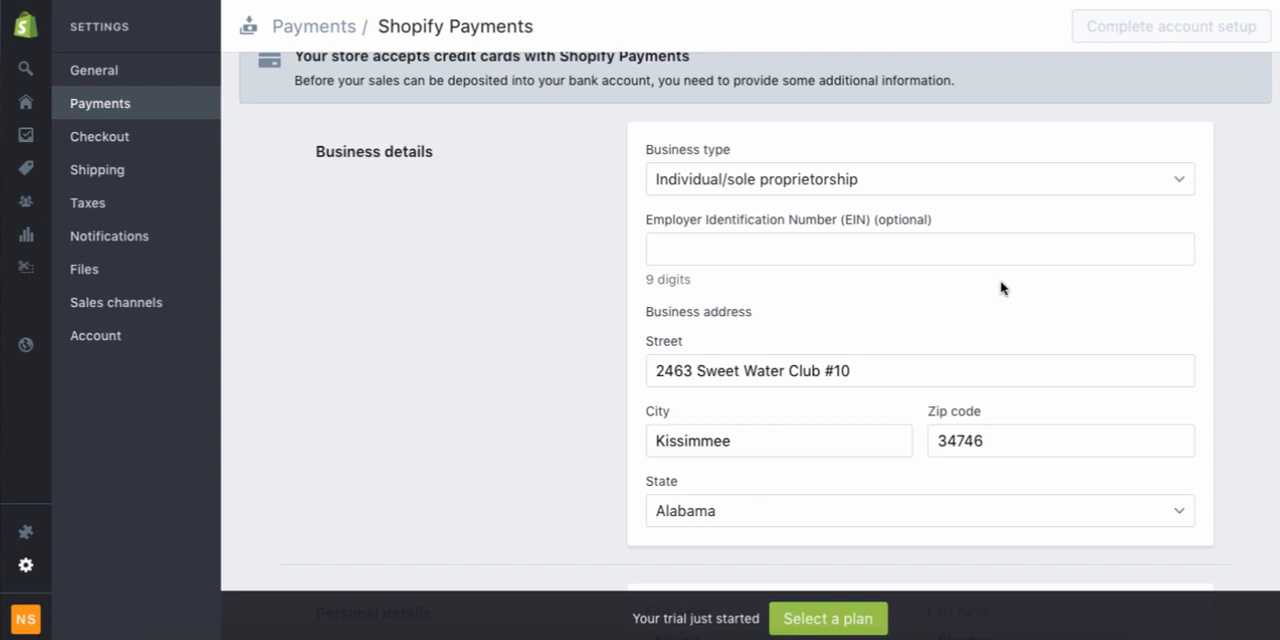
{"action": "scroll", "coordinate": [1001, 288], "scroll_direction": "down", "scroll_amount": 1}
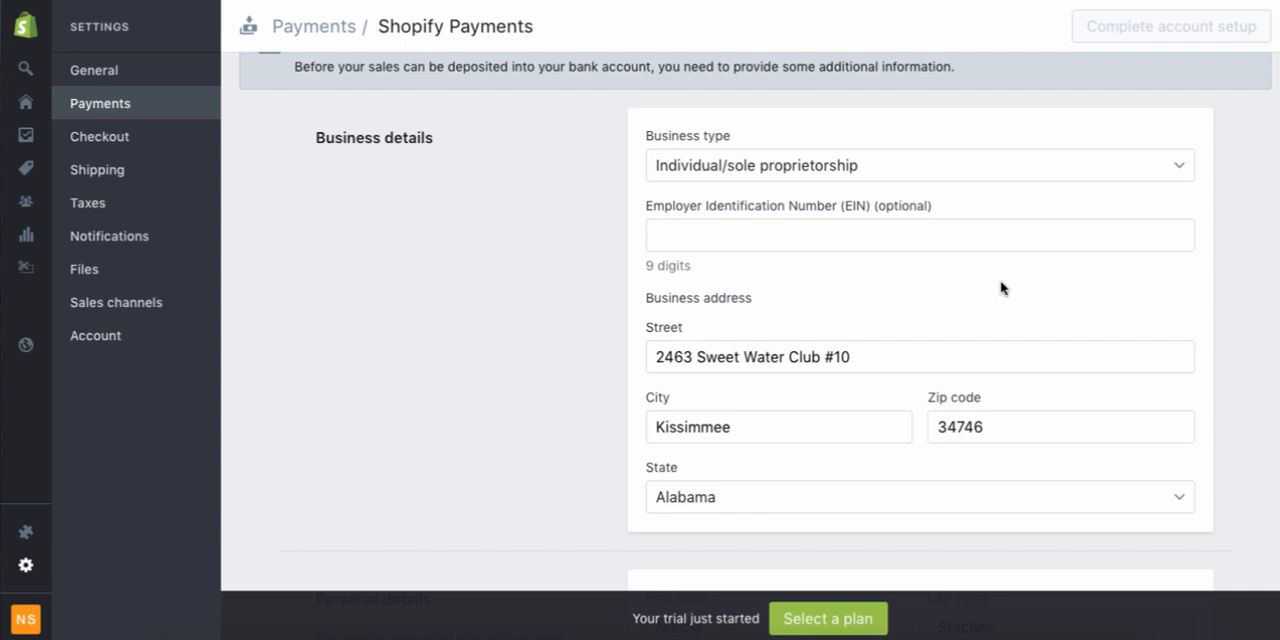
{"action": "scroll", "coordinate": [1001, 288], "scroll_direction": "down", "scroll_amount": 1}
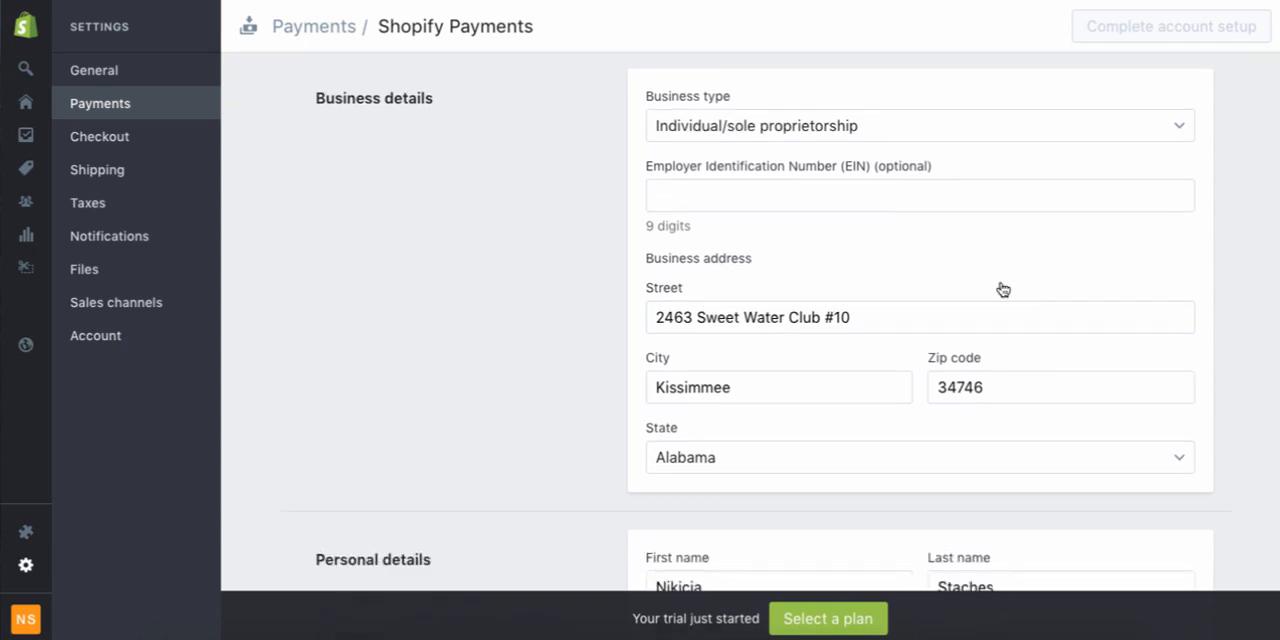
{"action": "scroll", "coordinate": [1003, 290], "scroll_direction": "down", "scroll_amount": 1}
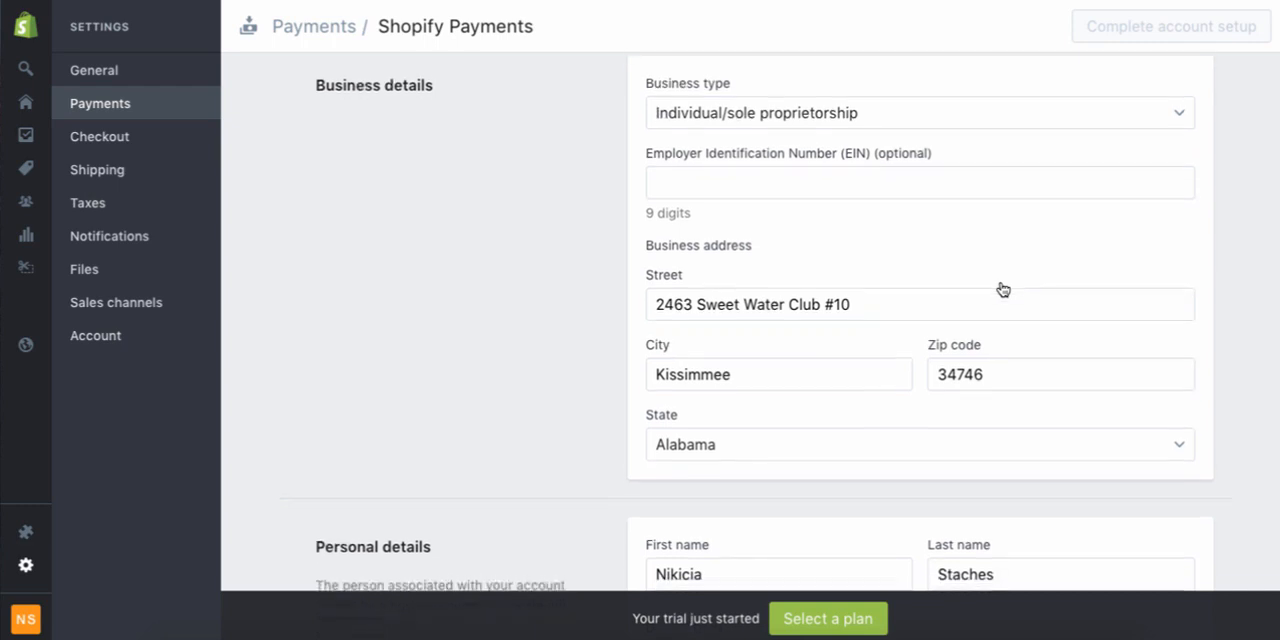
{"action": "scroll", "coordinate": [1001, 283], "scroll_direction": "down", "scroll_amount": 1}
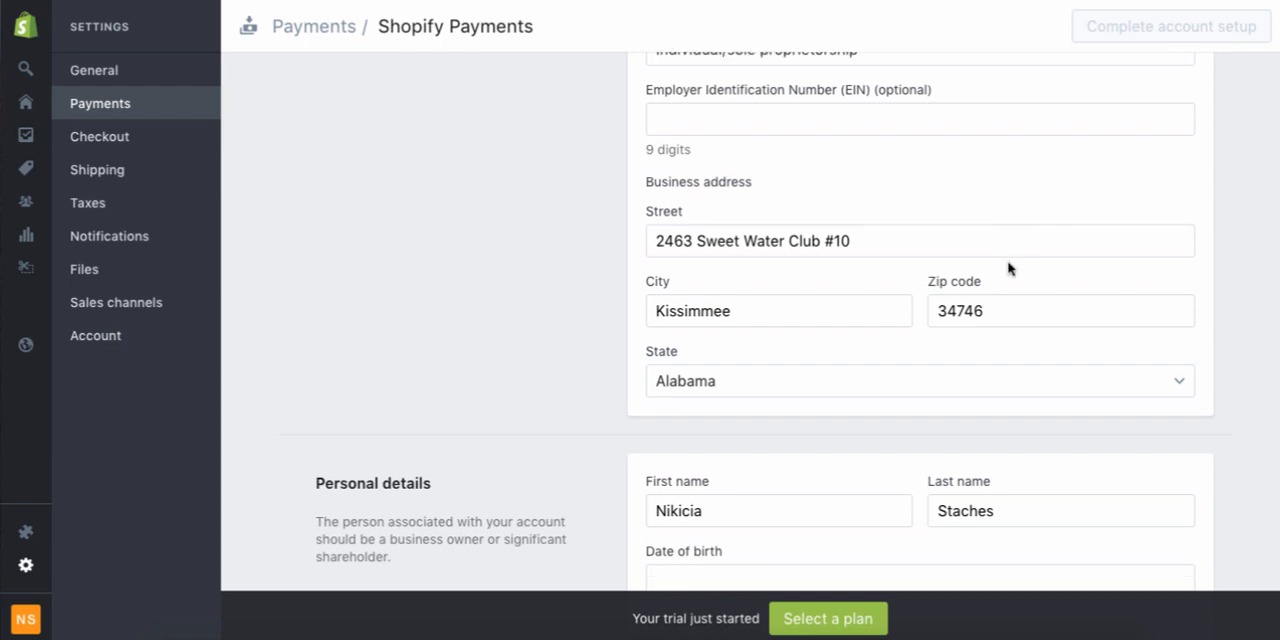
{"action": "scroll", "coordinate": [563, 310], "scroll_direction": "down", "scroll_amount": 2}
{"action": "scroll", "coordinate": [563, 310], "scroll_direction": "down", "scroll_amount": 4}
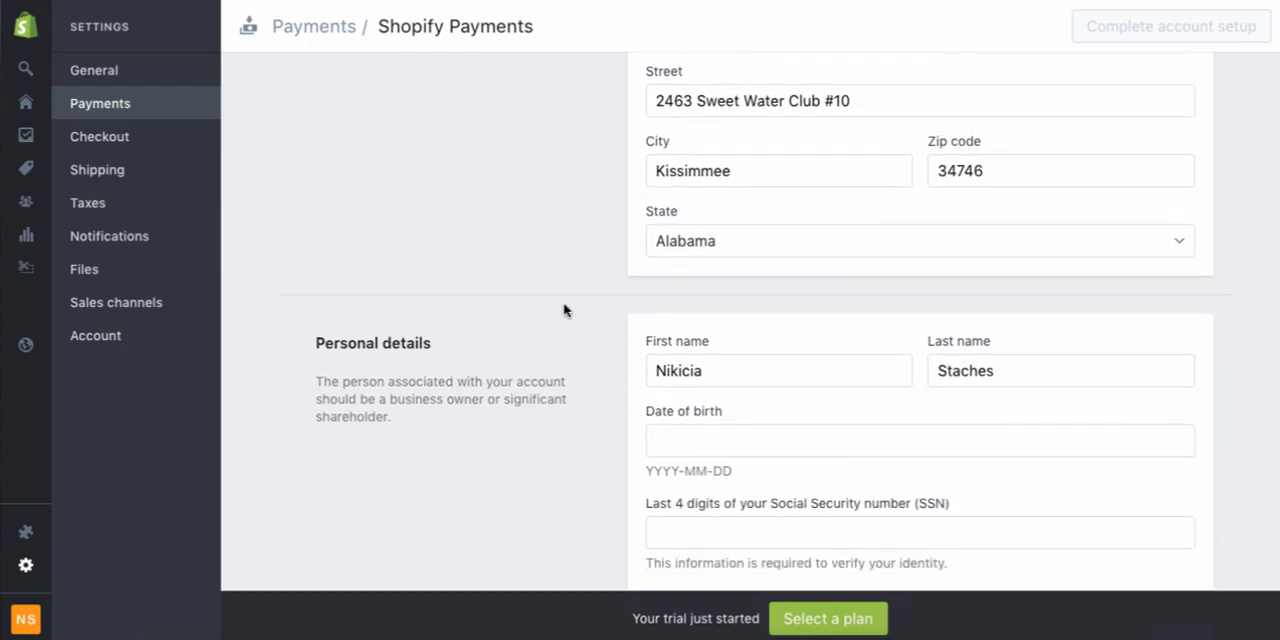
{"action": "scroll", "coordinate": [565, 296], "scroll_direction": "up", "scroll_amount": 7}
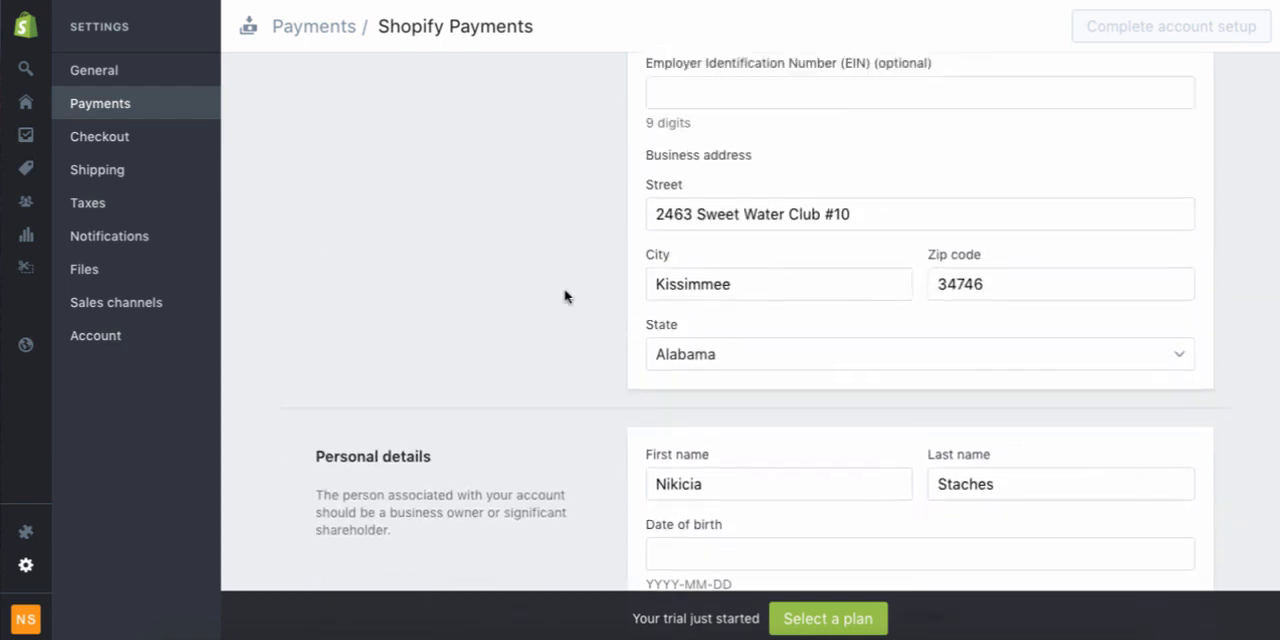
Check the available business types without changing the selection, and look over the EIN, date of birth and SSN fields
{"action": "left_click", "coordinate": [790, 138]}
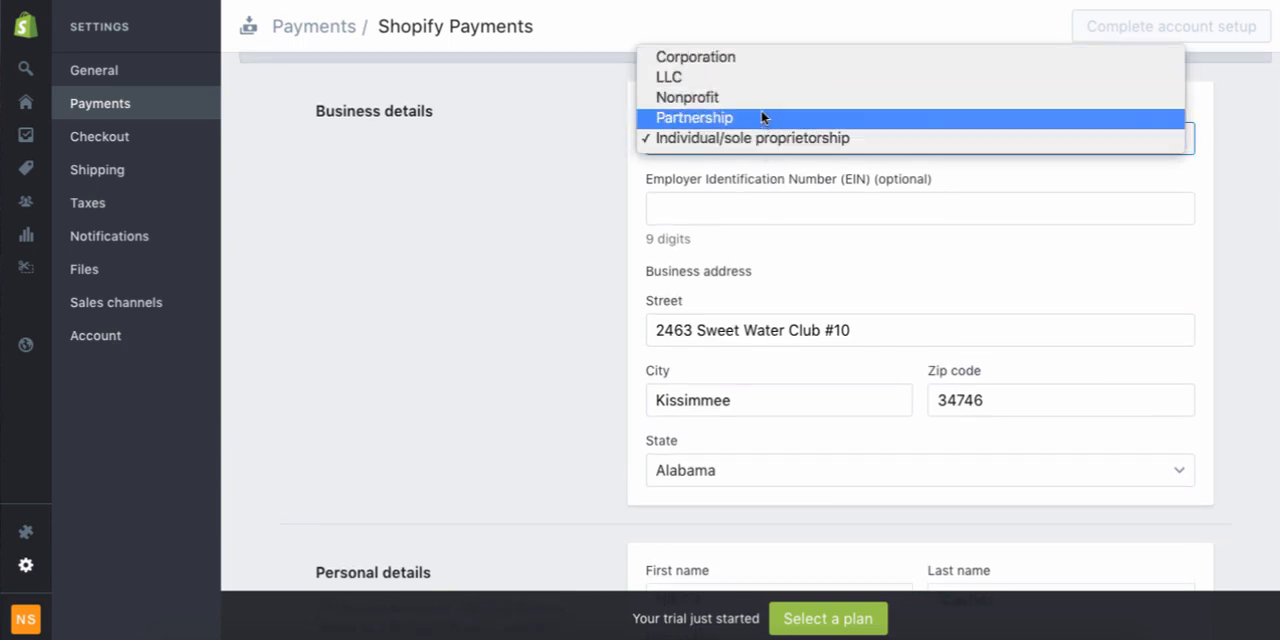
{"action": "left_click", "coordinate": [570, 250]}
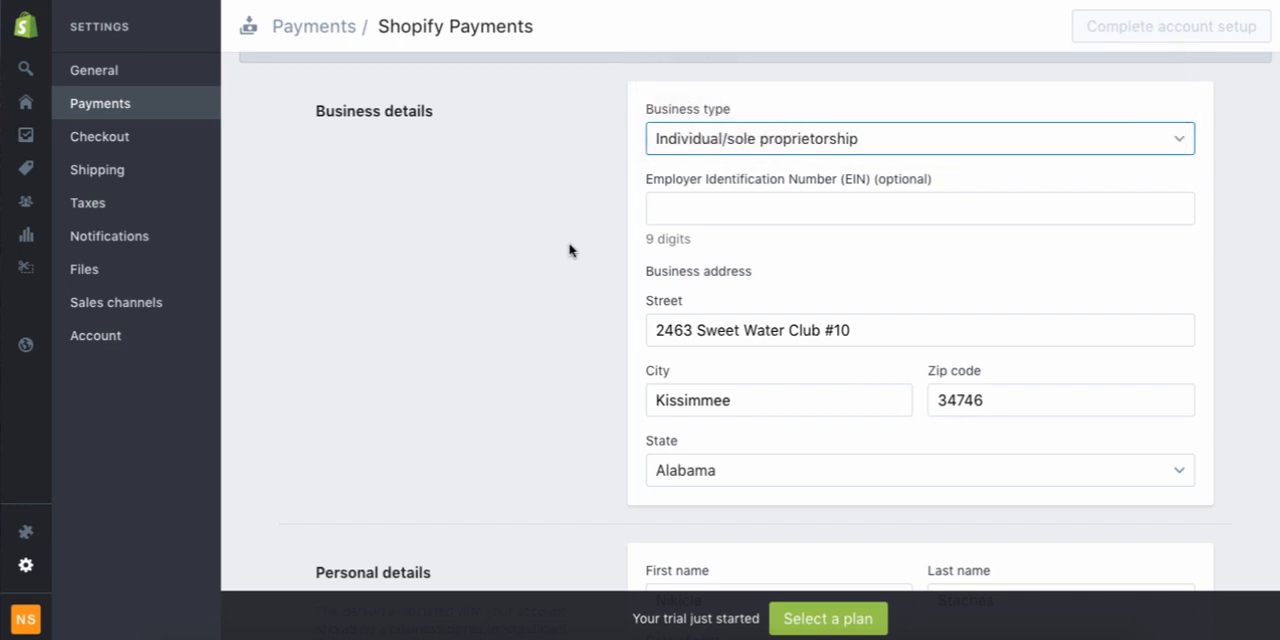
{"action": "scroll", "coordinate": [570, 250], "scroll_direction": "down", "scroll_amount": 3}
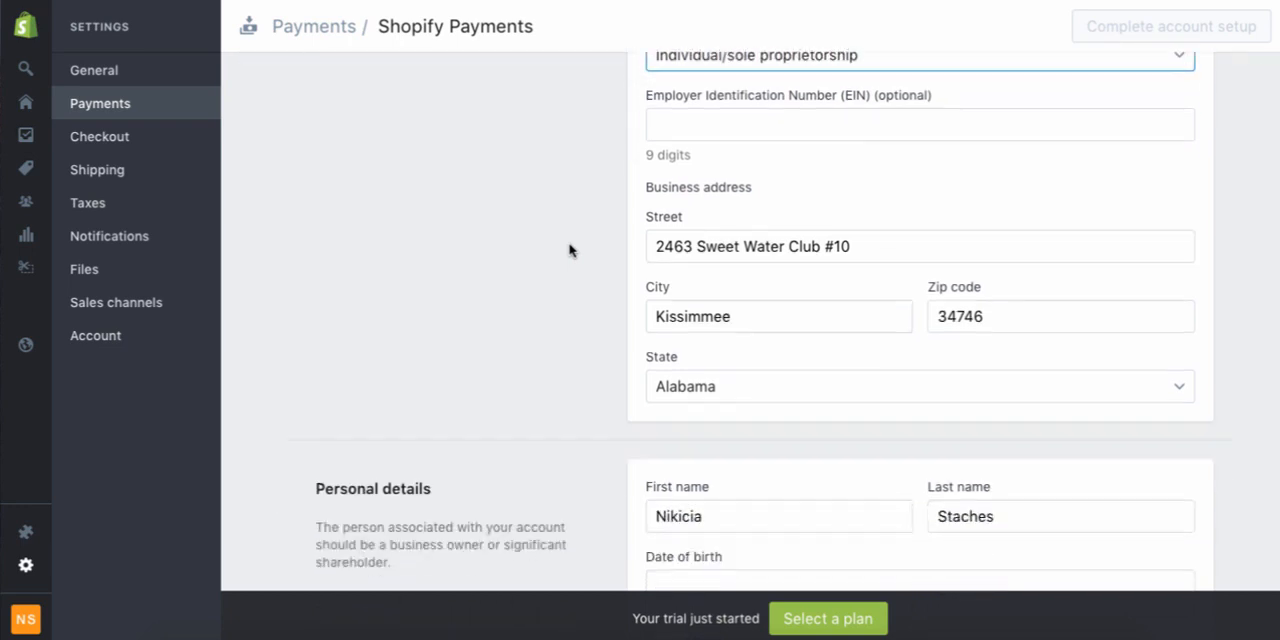
{"action": "scroll", "coordinate": [570, 250], "scroll_direction": "up", "scroll_amount": 3}
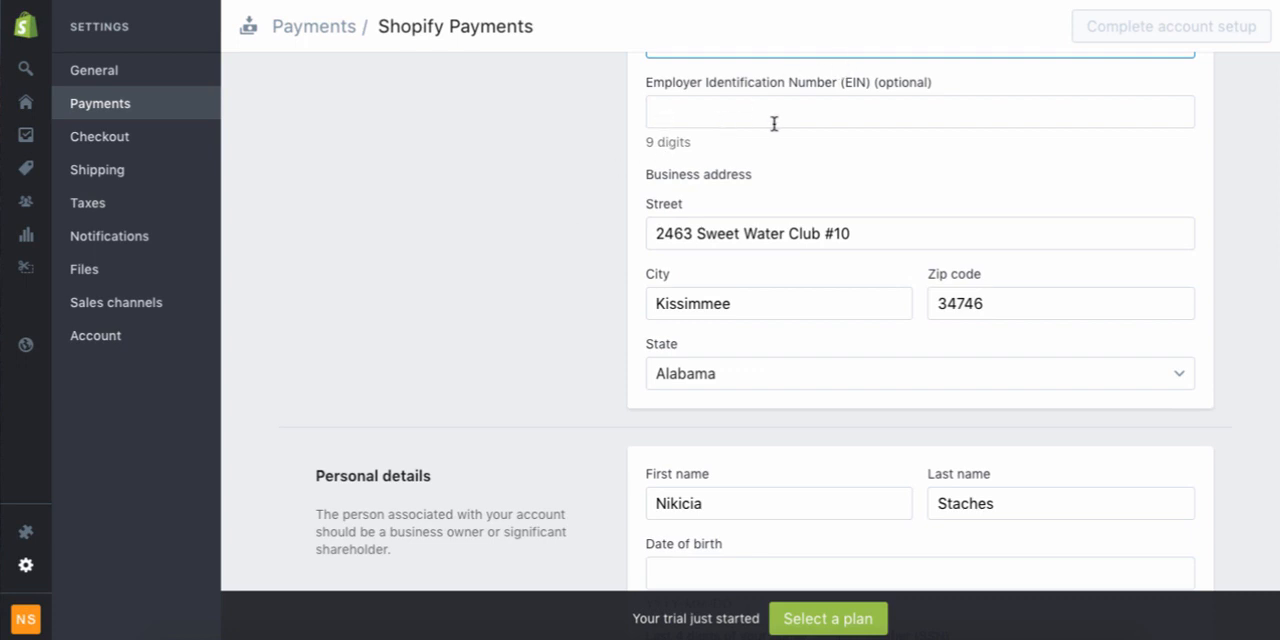
{"action": "scroll", "coordinate": [557, 242], "scroll_direction": "down", "scroll_amount": 1}
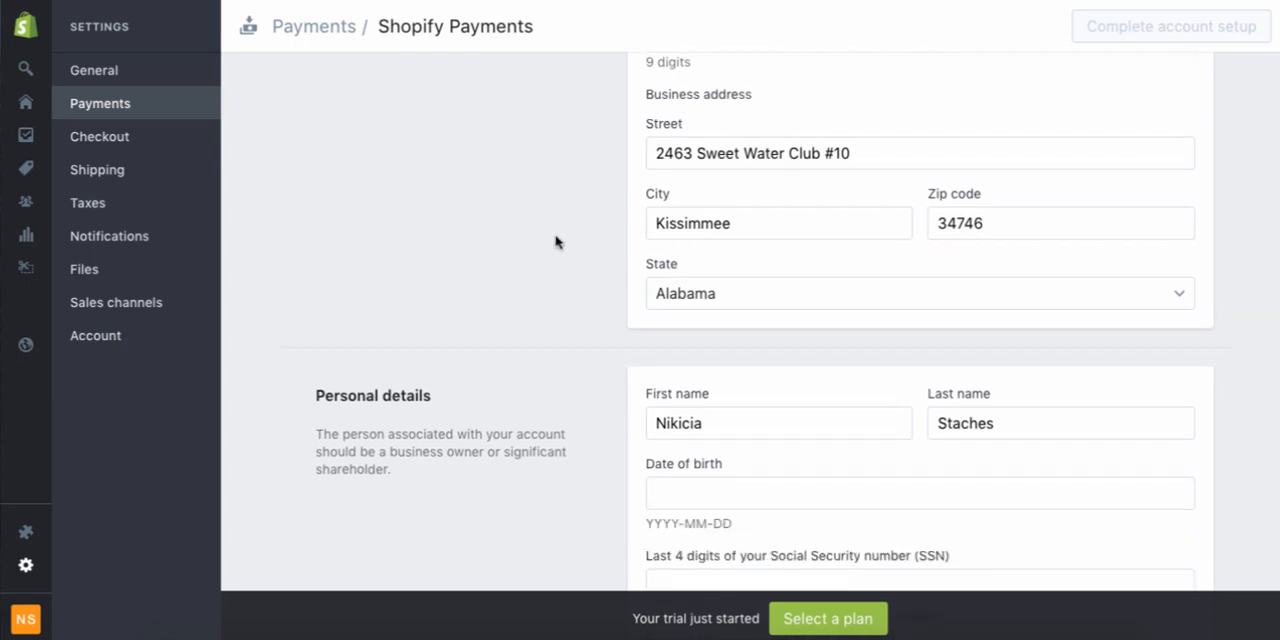
{"action": "scroll", "coordinate": [557, 242], "scroll_direction": "down", "scroll_amount": 2}
{"action": "scroll", "coordinate": [616, 349], "scroll_direction": "down", "scroll_amount": 1}
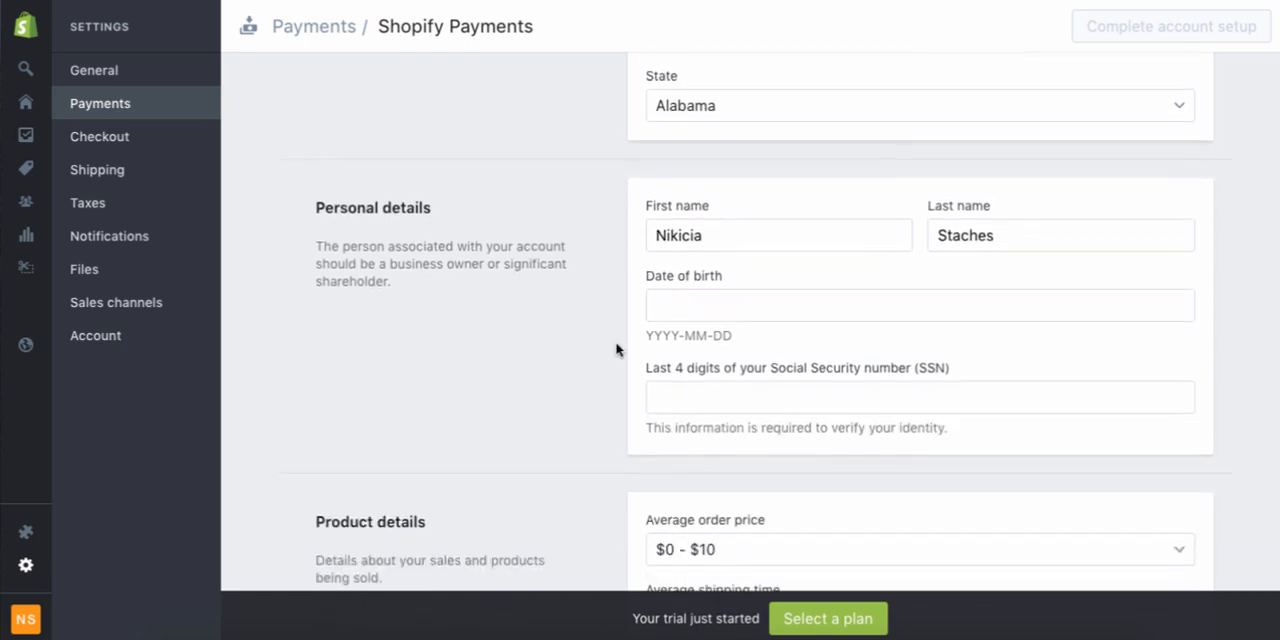
Check the average order price and average shipping time options under product details, leaving both selections as they are
{"action": "scroll", "coordinate": [616, 349], "scroll_direction": "down", "scroll_amount": 4}
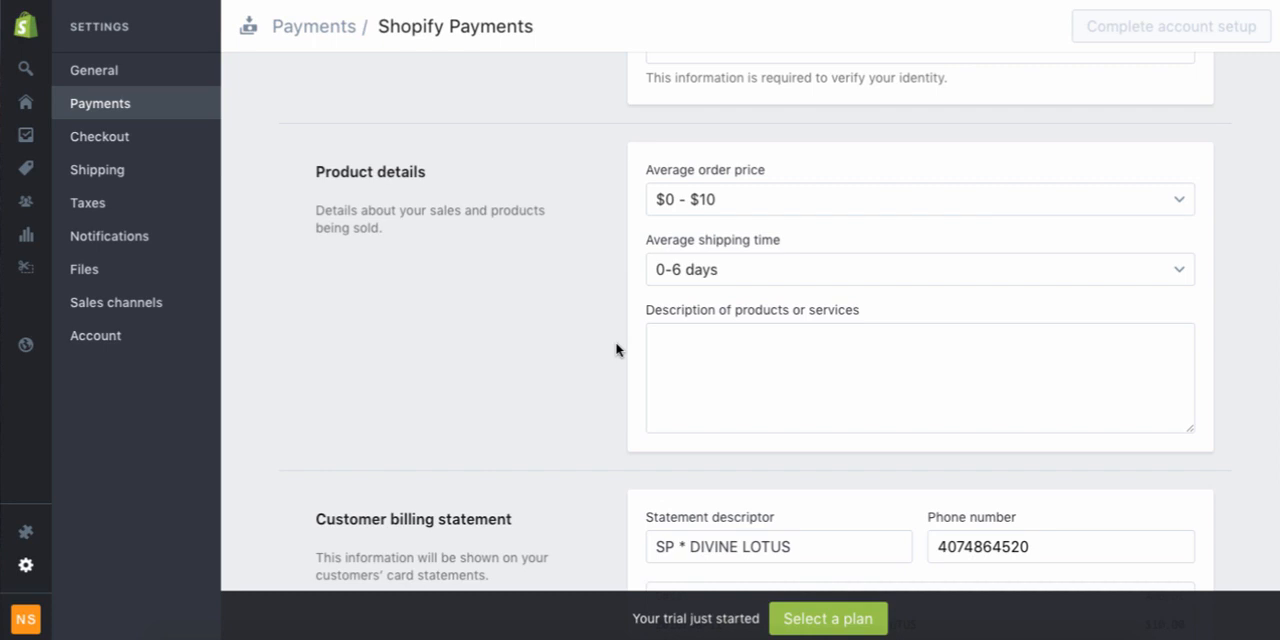
{"action": "left_click", "coordinate": [703, 198]}
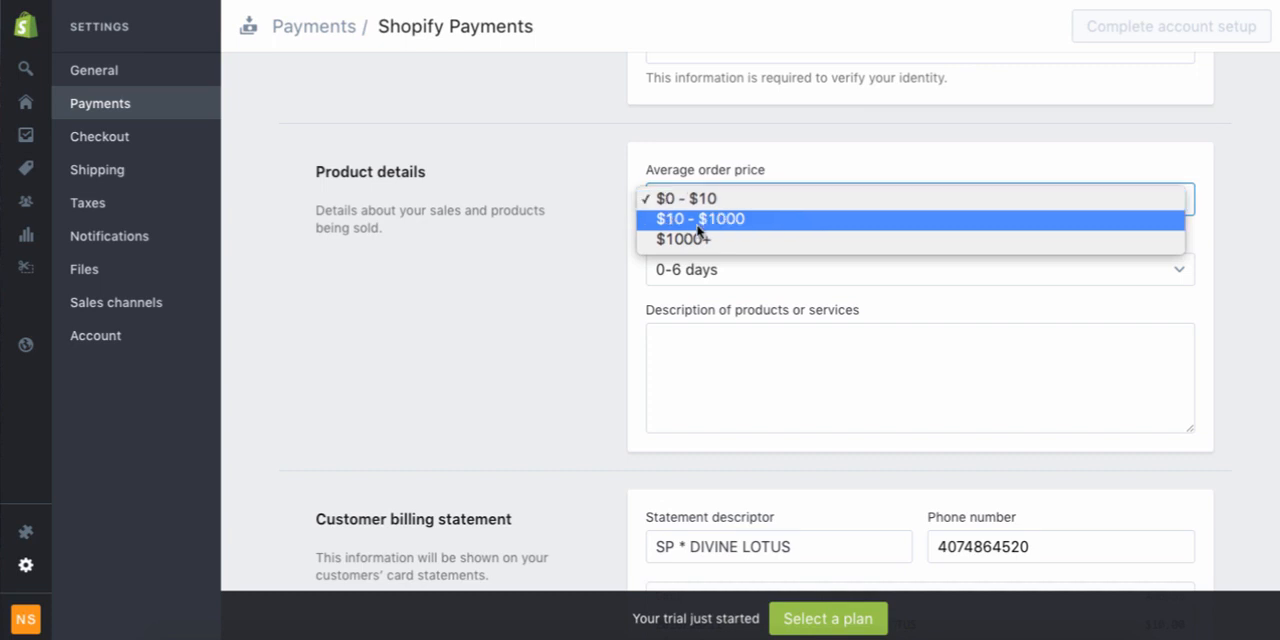
{"action": "left_click", "coordinate": [603, 312]}
{"action": "left_click", "coordinate": [738, 269]}
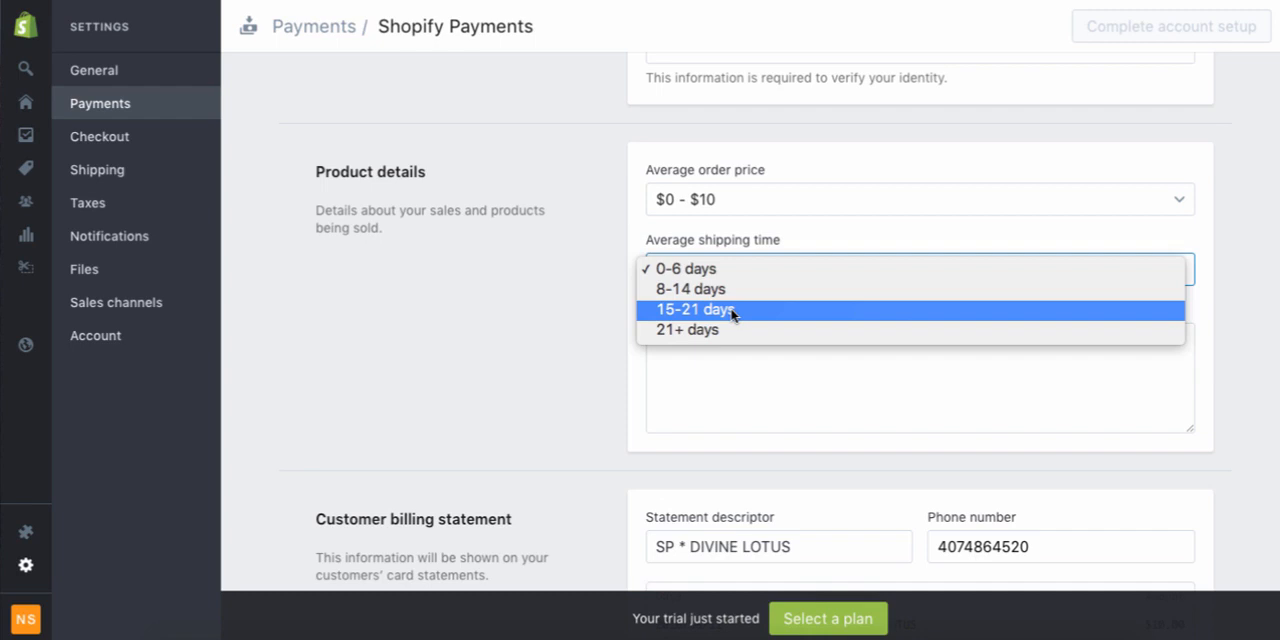
{"action": "left_click", "coordinate": [503, 309]}
Review the customer billing statement and banking information sections, then return to the payment settings overview
{"action": "scroll", "coordinate": [505, 311], "scroll_direction": "down", "scroll_amount": 5}
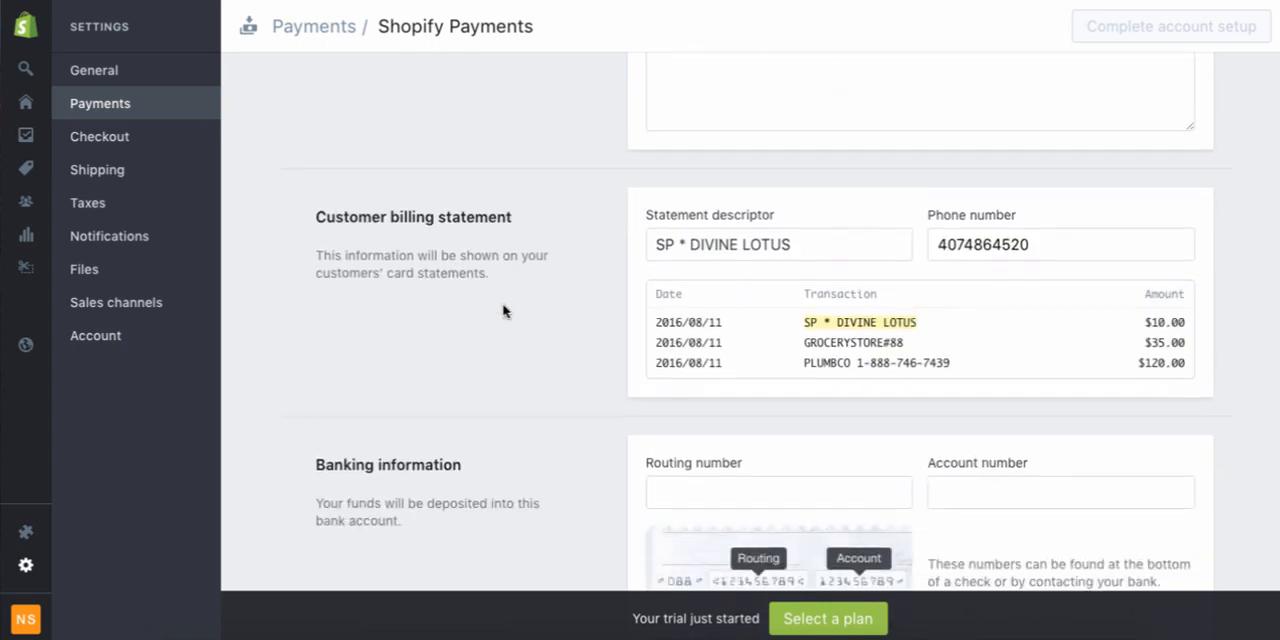
{"action": "scroll", "coordinate": [503, 311], "scroll_direction": "down", "scroll_amount": 1}
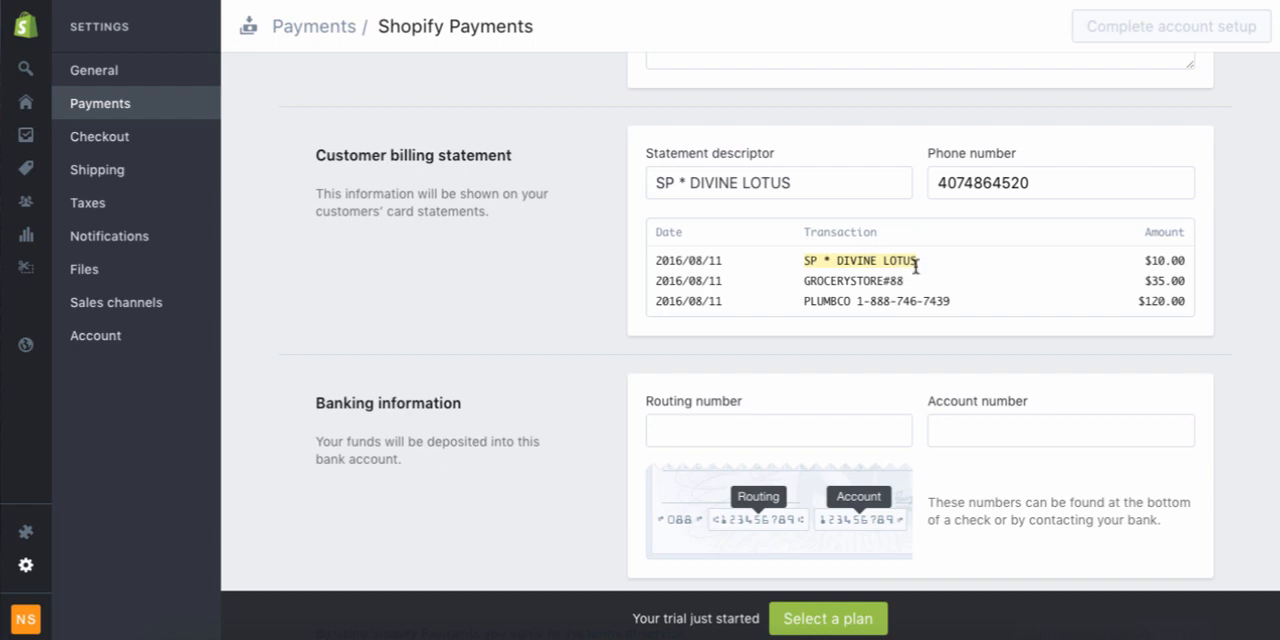
{"action": "mouse_move", "coordinate": [916, 266]}
{"action": "left_click", "coordinate": [783, 184]}
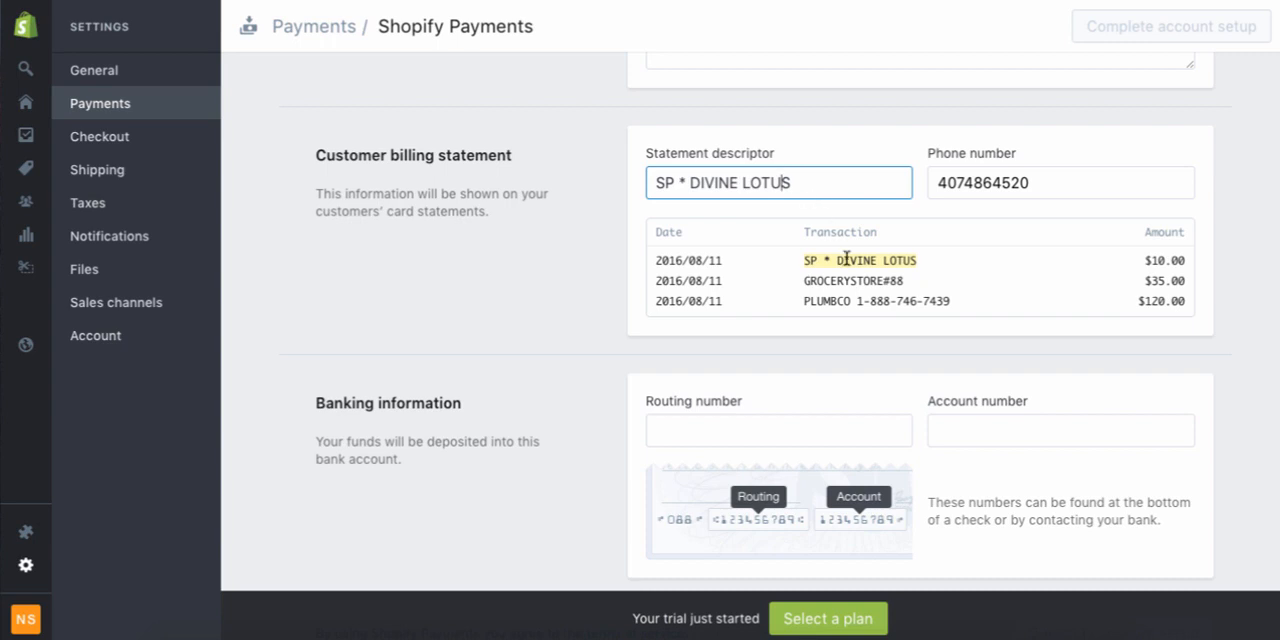
{"action": "scroll", "coordinate": [451, 432], "scroll_direction": "down", "scroll_amount": 1}
{"action": "scroll", "coordinate": [451, 432], "scroll_direction": "down", "scroll_amount": 1}
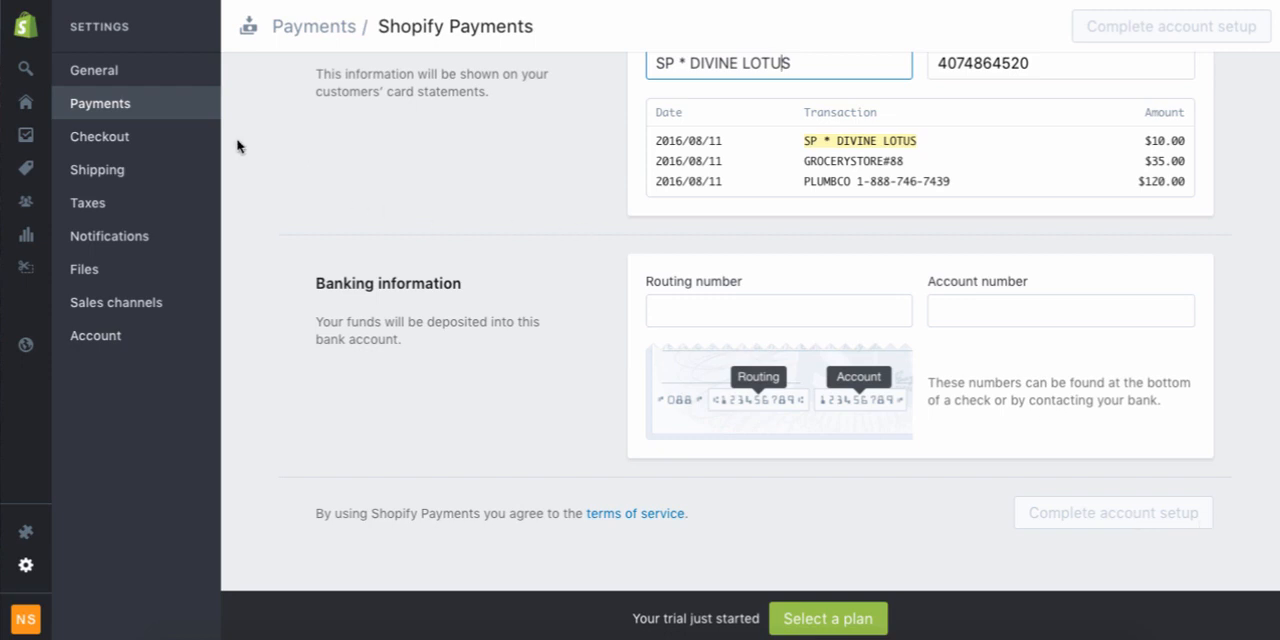
{"action": "left_click", "coordinate": [340, 31]}
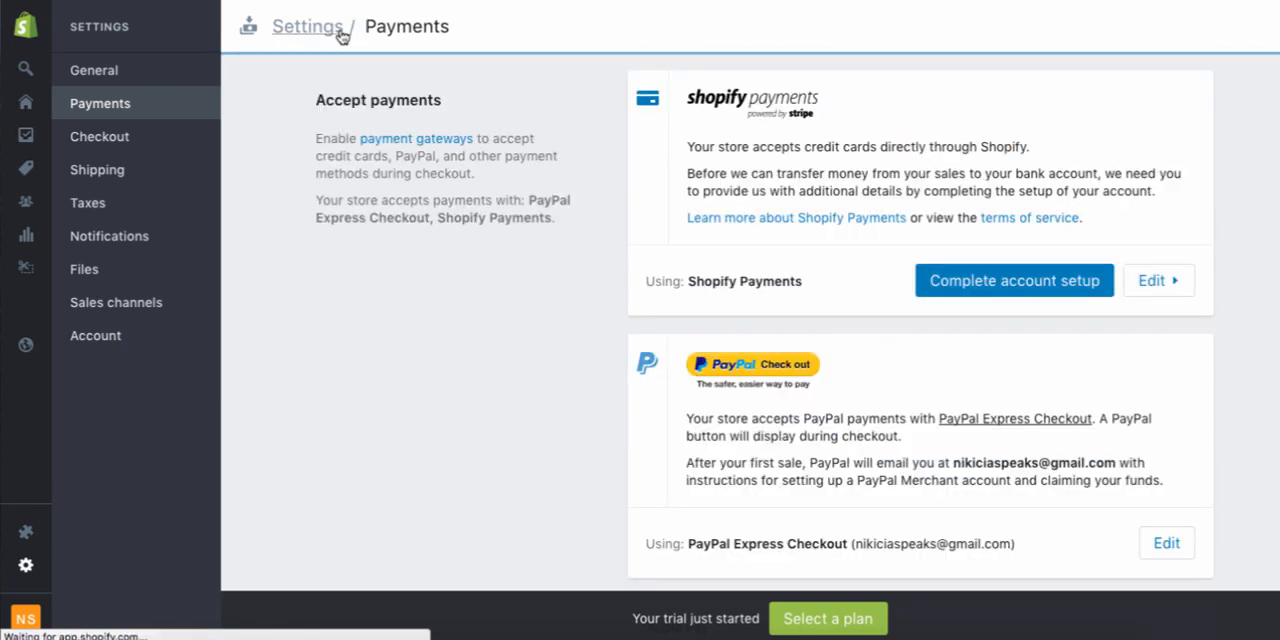
Expand the PayPal Express Checkout settings, review the credit card rate, transaction fee and deactivation option, then collapse them
{"action": "scroll", "coordinate": [469, 195], "scroll_direction": "down", "scroll_amount": 3}
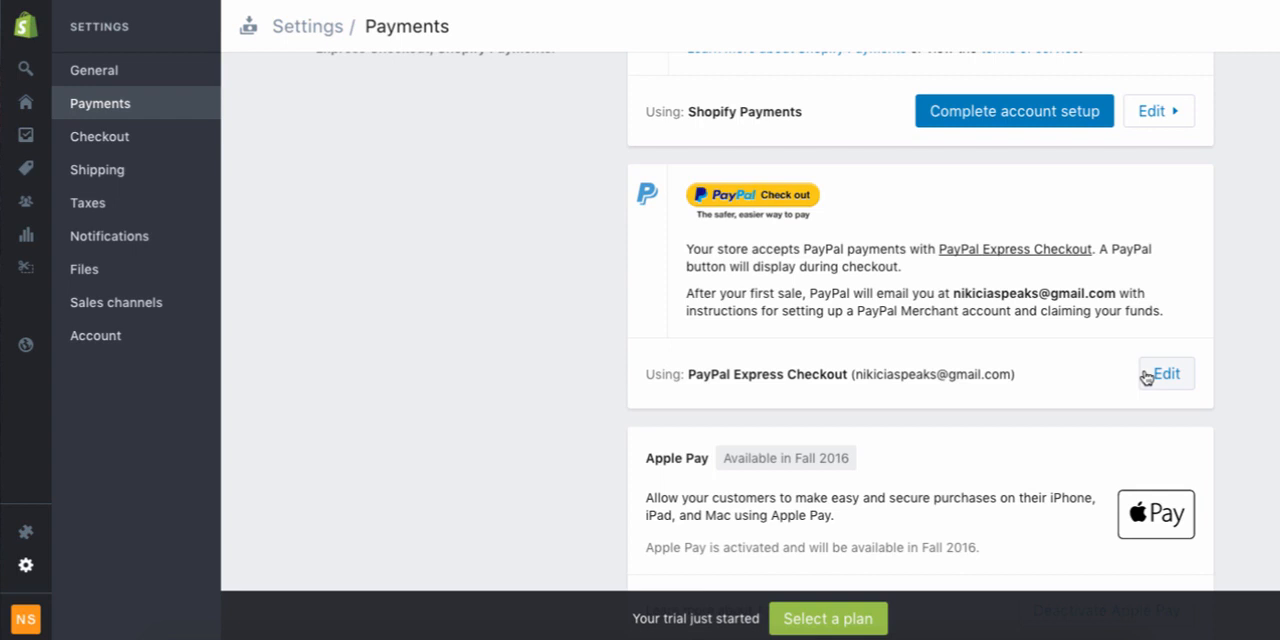
{"action": "left_click", "coordinate": [1147, 376]}
{"action": "scroll", "coordinate": [1150, 374], "scroll_direction": "down", "scroll_amount": 3}
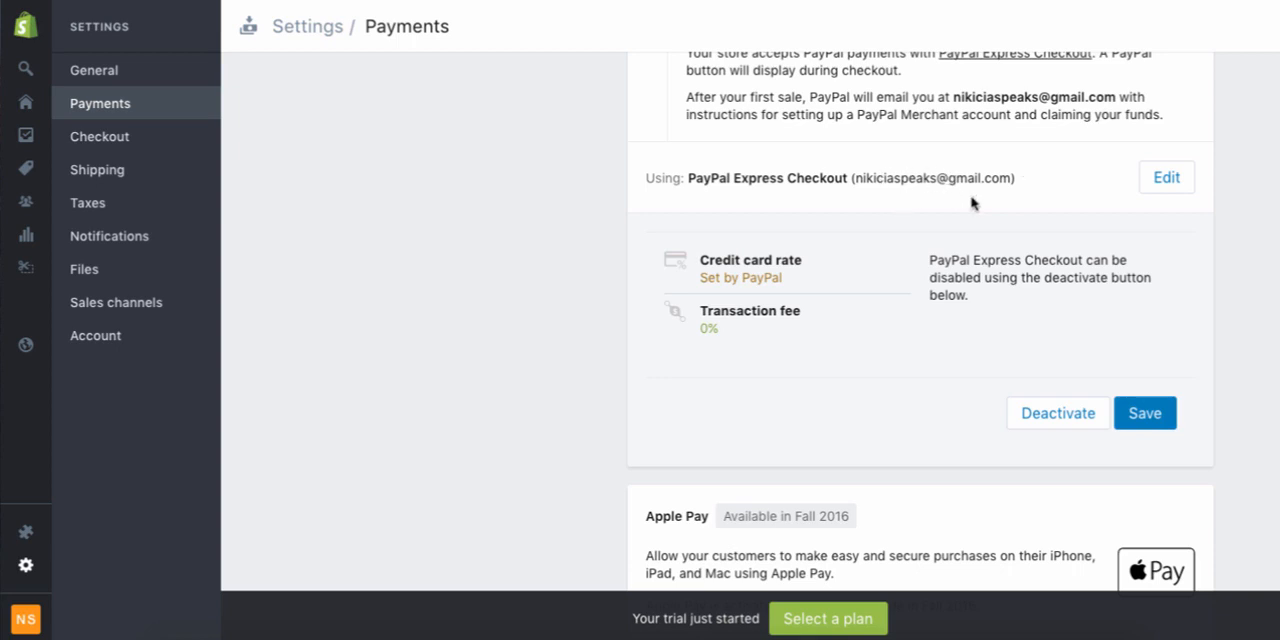
{"action": "scroll", "coordinate": [971, 202], "scroll_direction": "up", "scroll_amount": 1}
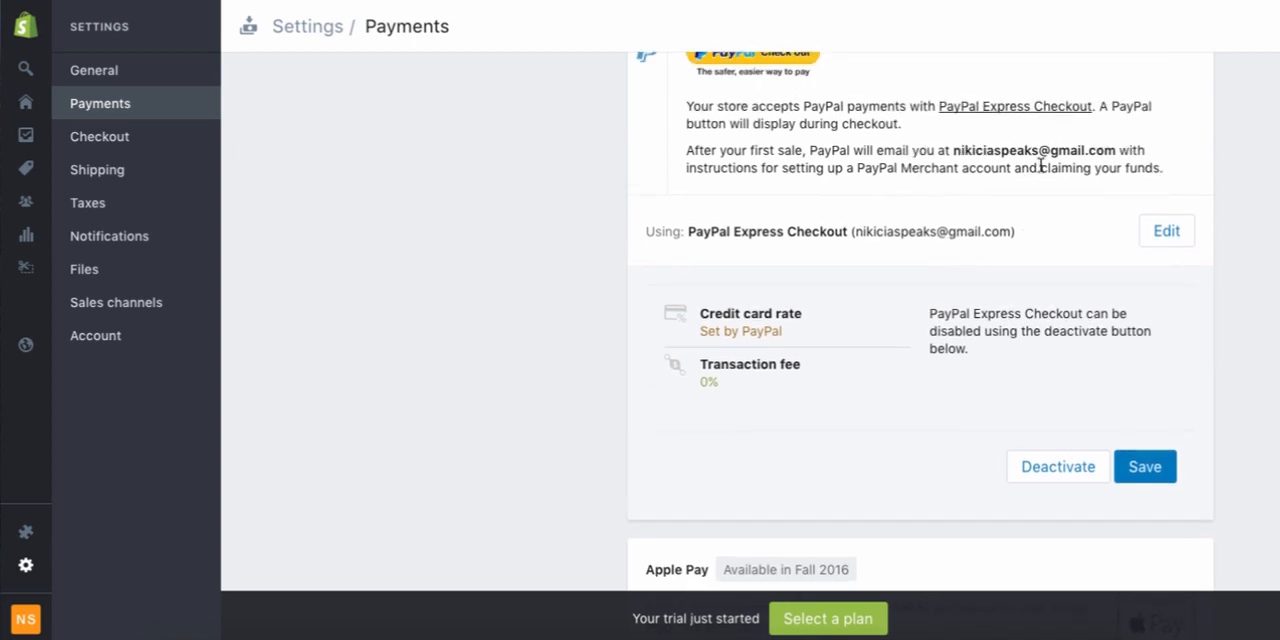
{"action": "left_click", "coordinate": [1146, 461]}
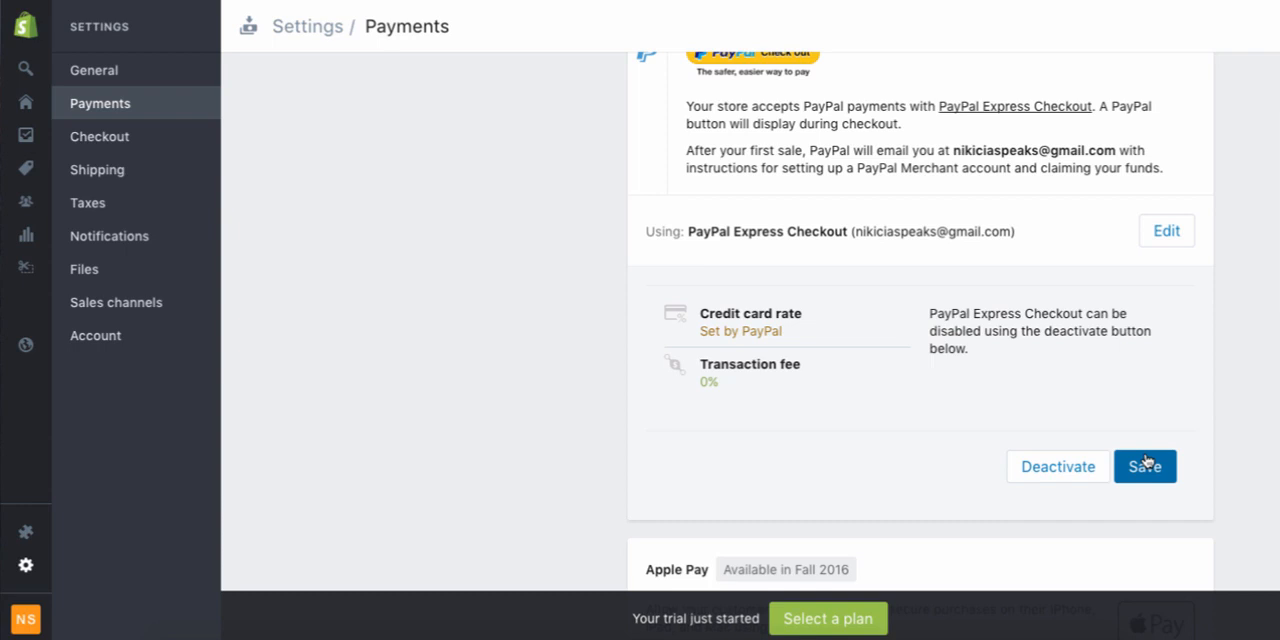
{"action": "scroll", "coordinate": [437, 455], "scroll_direction": "down", "scroll_amount": 2}
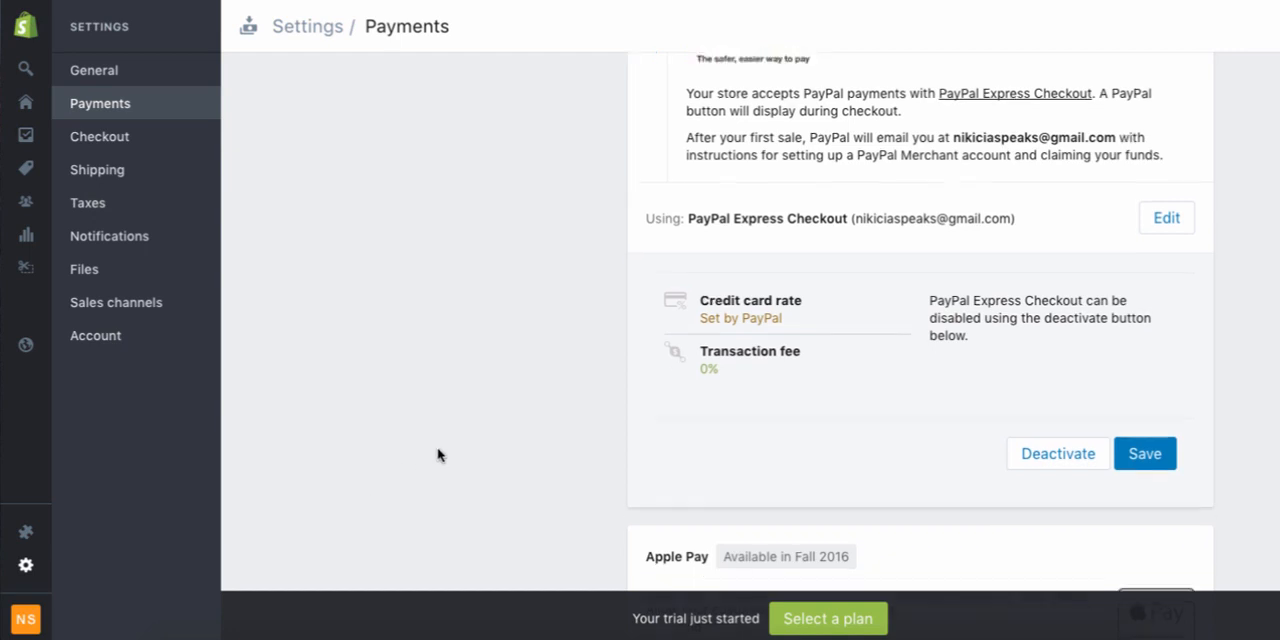
{"action": "scroll", "coordinate": [437, 455], "scroll_direction": "down", "scroll_amount": 1}
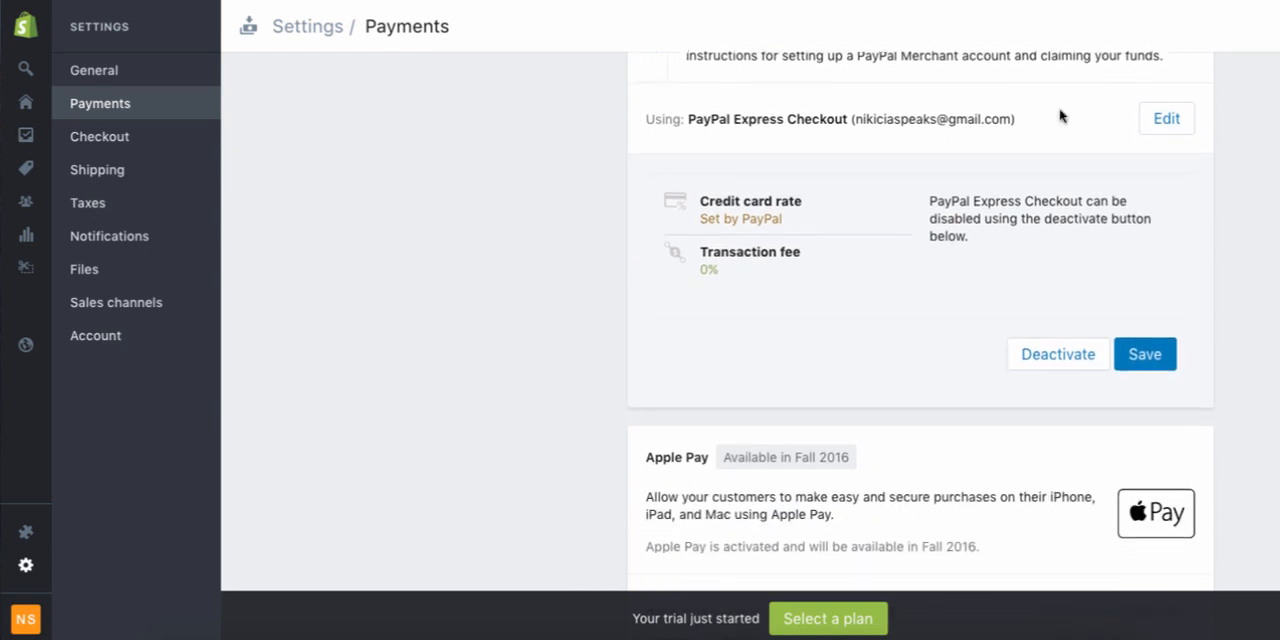
{"action": "left_click", "coordinate": [1168, 125]}
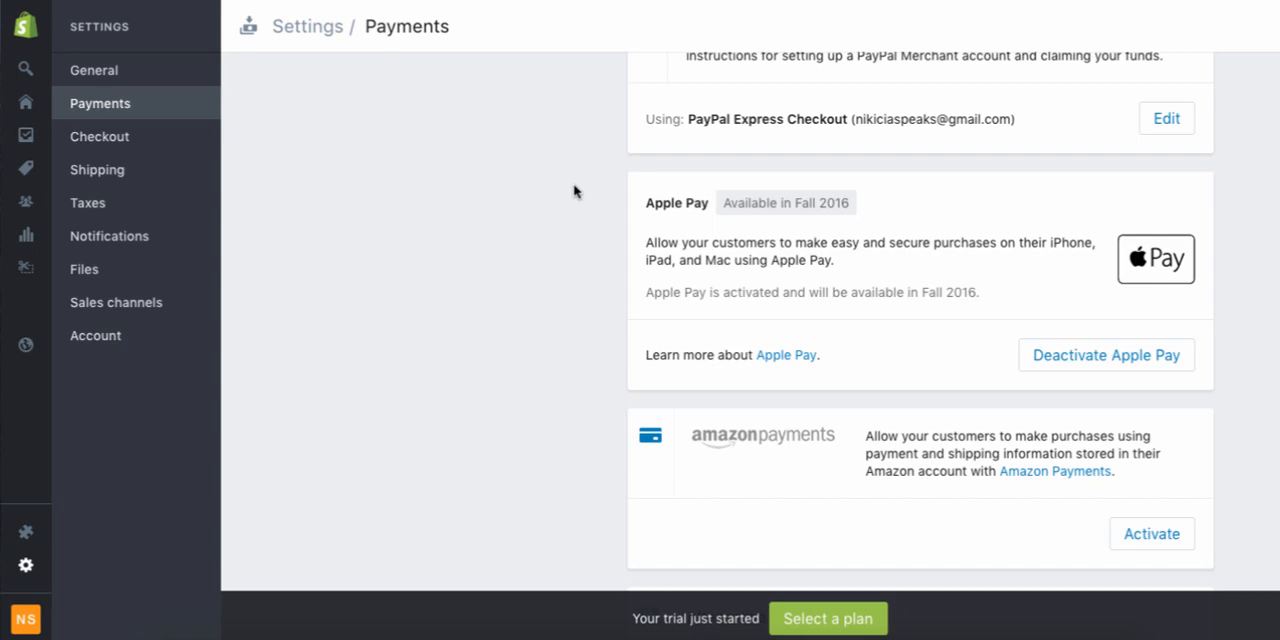
Review the Apple Pay and Amazon Payments options in the payment settings
{"action": "scroll", "coordinate": [575, 190], "scroll_direction": "up", "scroll_amount": 3}
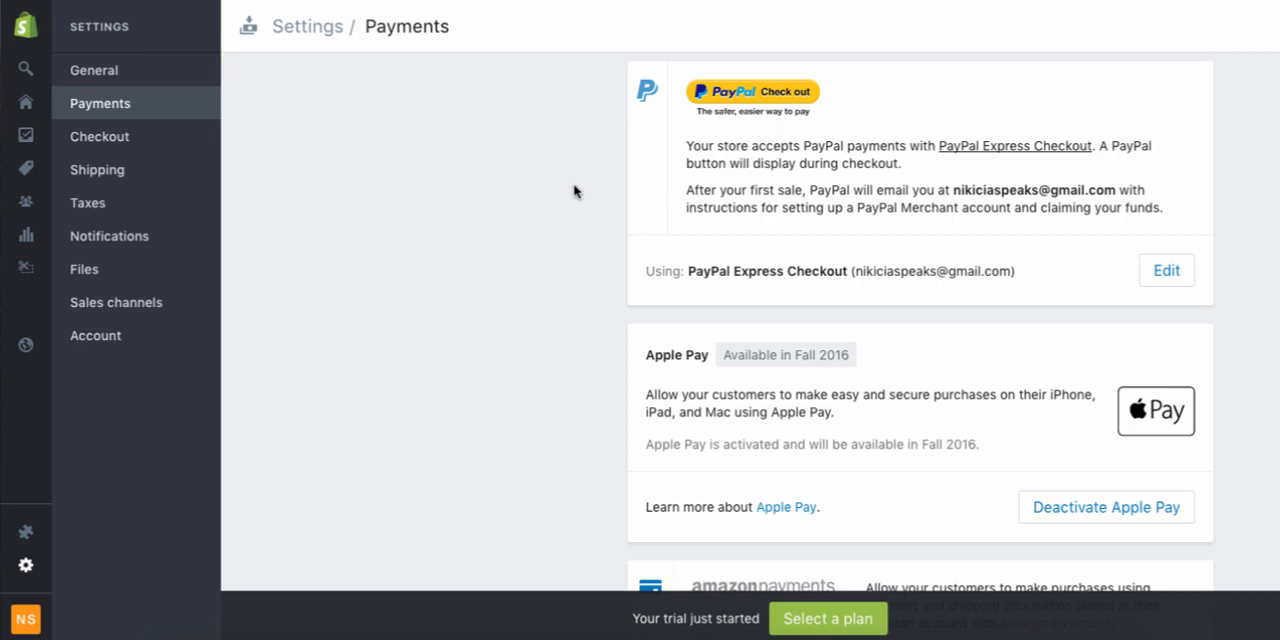
{"action": "scroll", "coordinate": [568, 206], "scroll_direction": "down", "scroll_amount": 1}
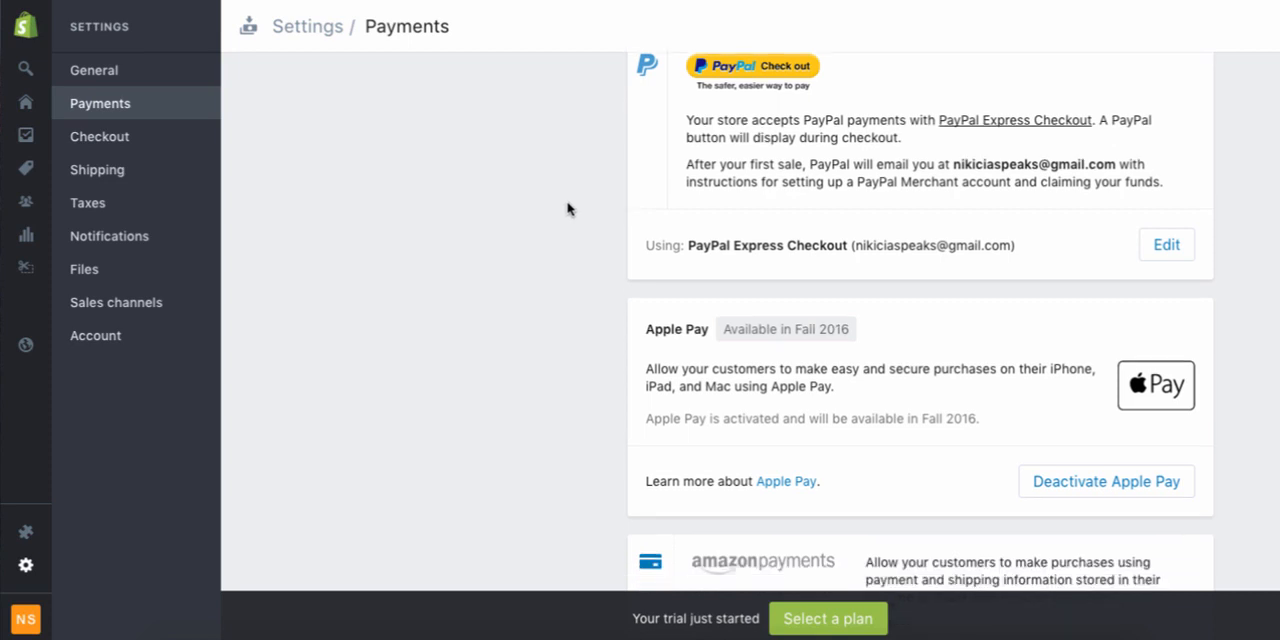
{"action": "scroll", "coordinate": [567, 208], "scroll_direction": "down", "scroll_amount": 3}
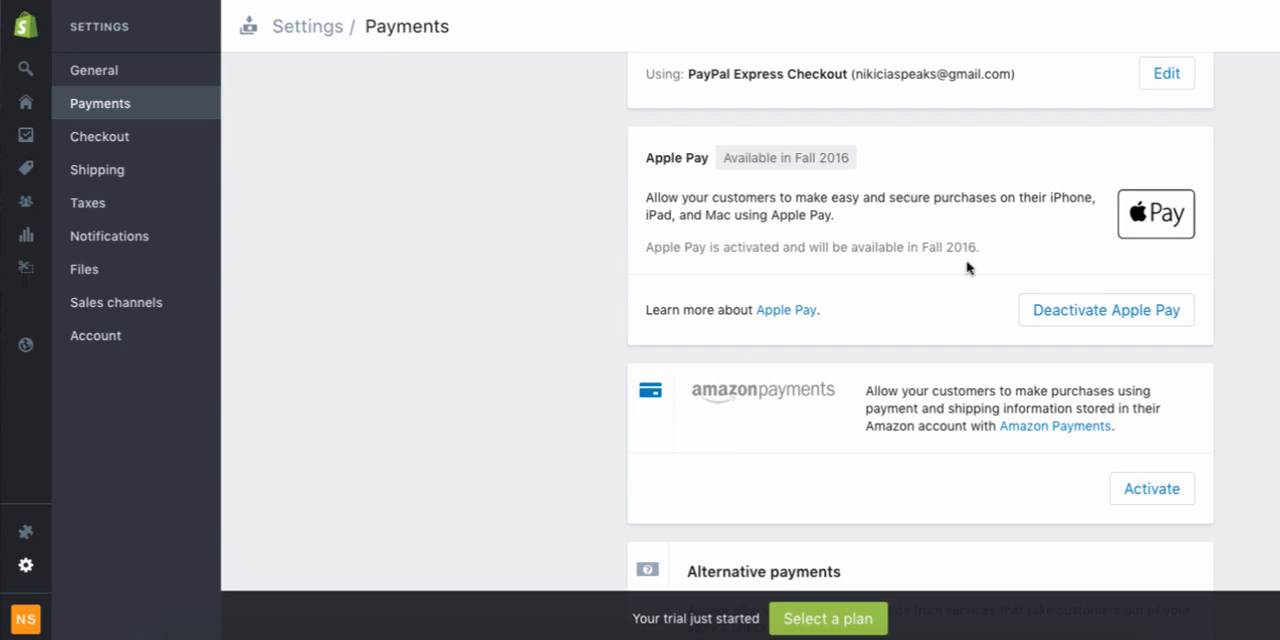
Check the available alternative payment methods without choosing one, and review the manual payments and payment authorization options
{"action": "scroll", "coordinate": [1257, 349], "scroll_direction": "down", "scroll_amount": 1}
{"action": "scroll", "coordinate": [1257, 349], "scroll_direction": "down", "scroll_amount": 2}
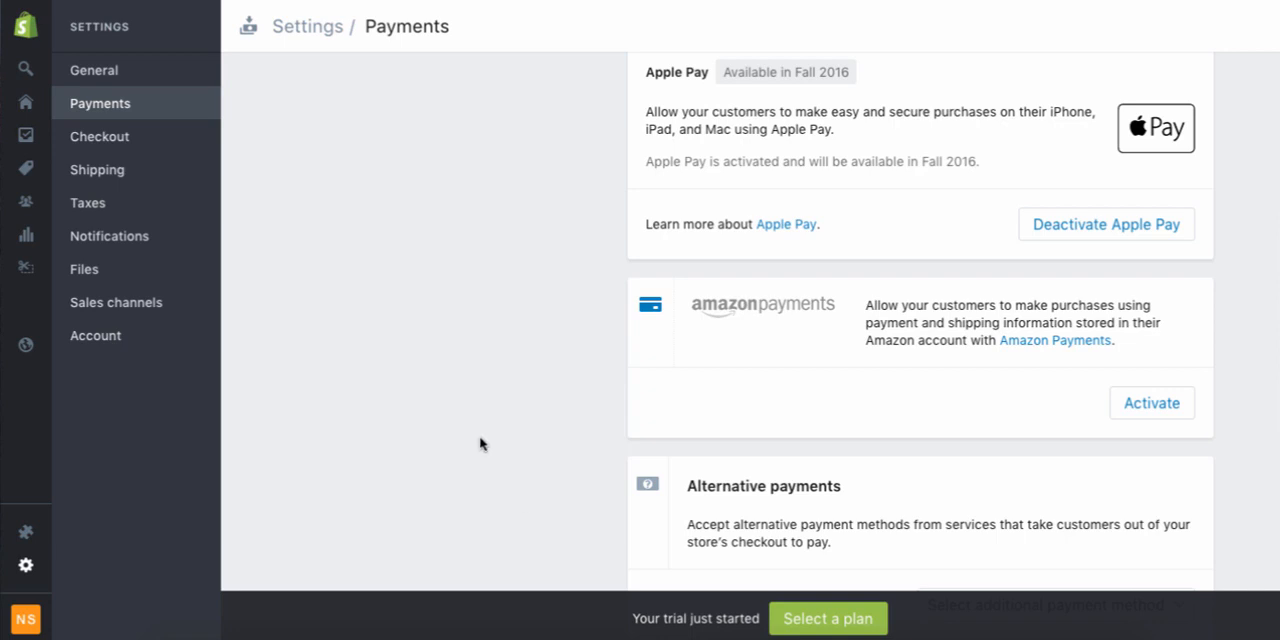
{"action": "scroll", "coordinate": [480, 440], "scroll_direction": "down", "scroll_amount": 3}
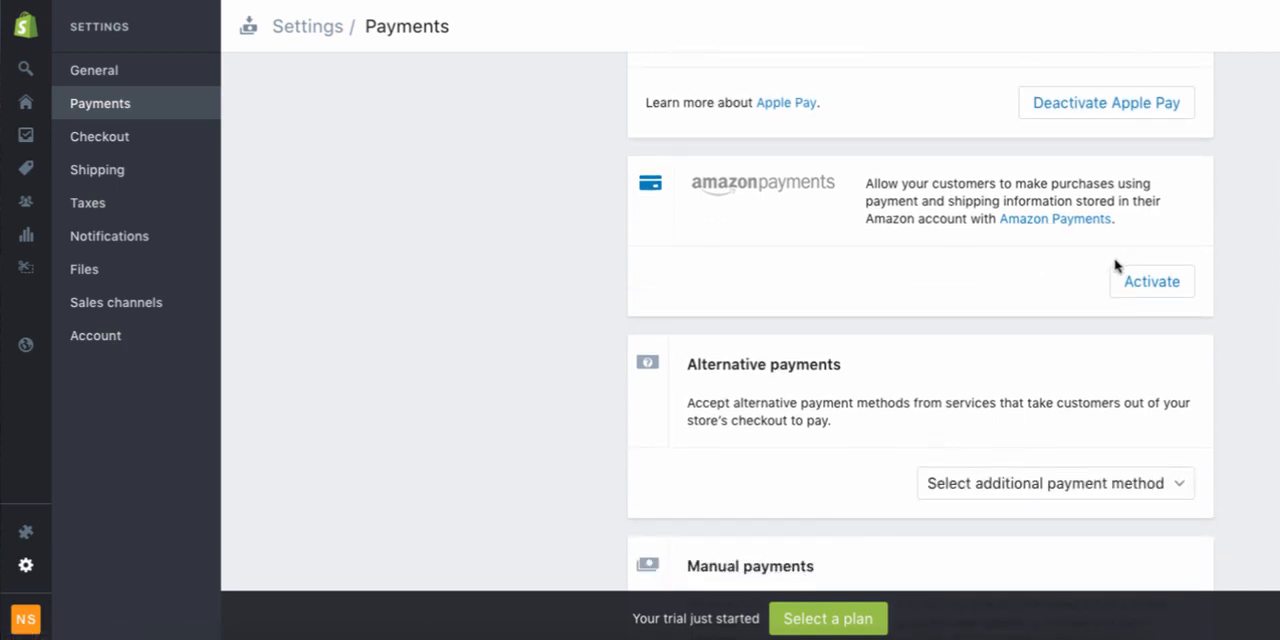
{"action": "scroll", "coordinate": [409, 386], "scroll_direction": "down", "scroll_amount": 3}
{"action": "left_click", "coordinate": [1148, 336]}
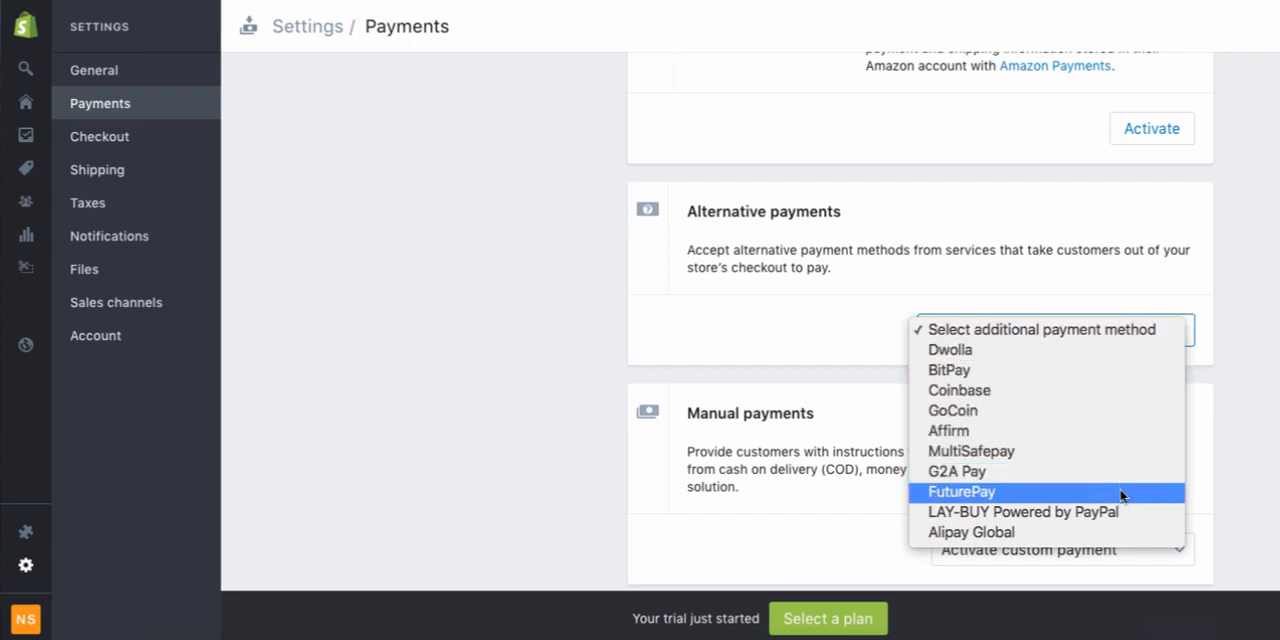
{"action": "left_click", "coordinate": [546, 431]}
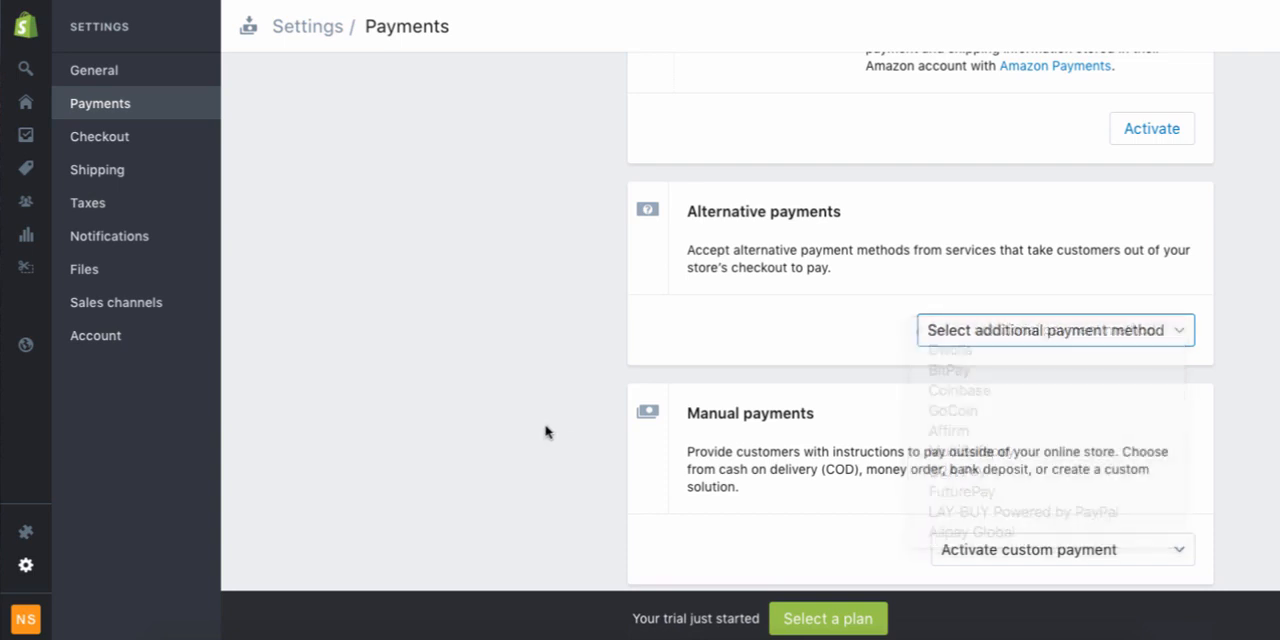
{"action": "scroll", "coordinate": [546, 431], "scroll_direction": "down", "scroll_amount": 5}
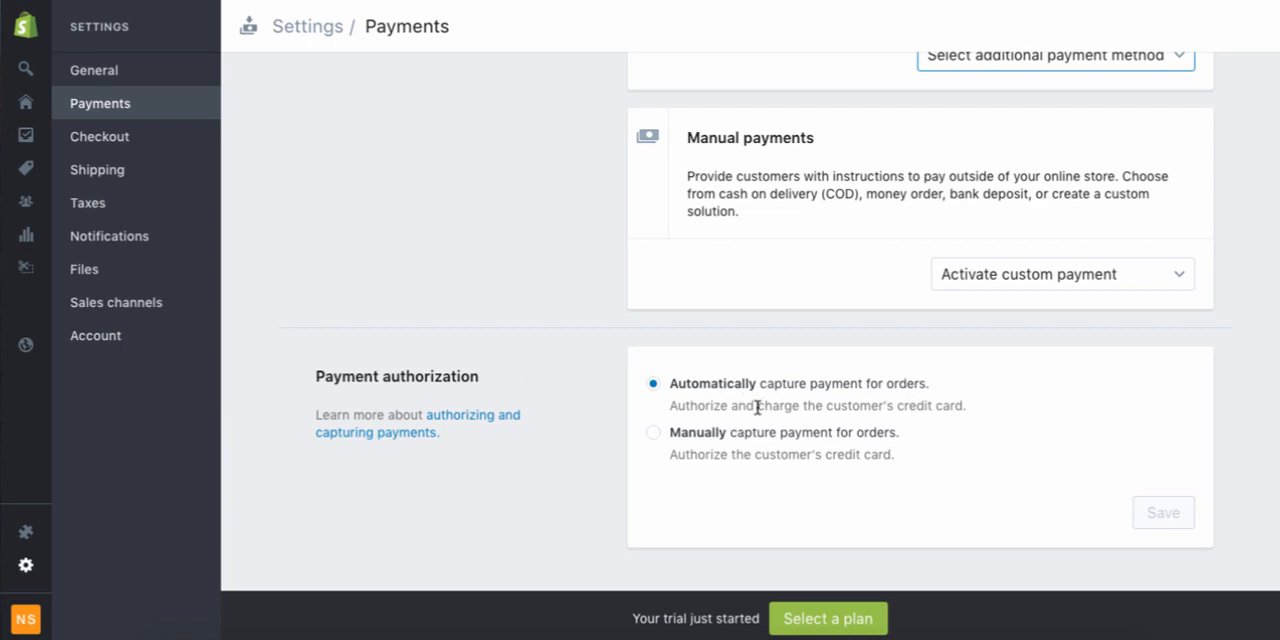
{"action": "scroll", "coordinate": [1080, 440], "scroll_direction": "up", "scroll_amount": 10}
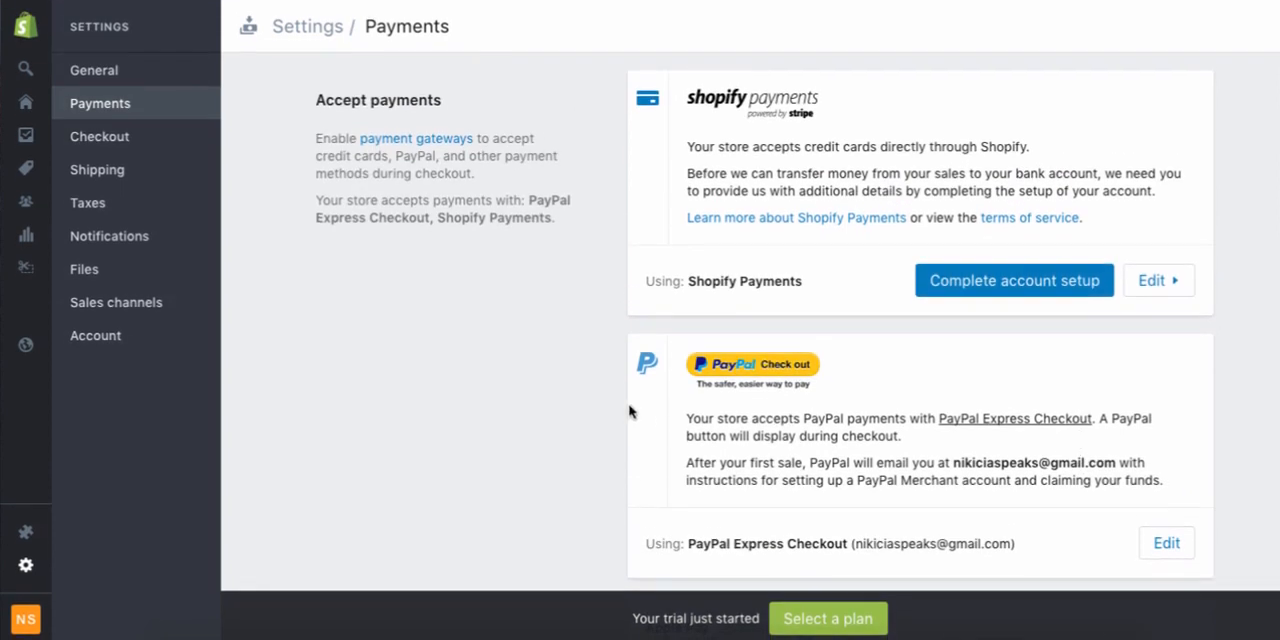
In the checkout settings, make customer accounts optional and require customers' first and last name
{"action": "left_click", "coordinate": [138, 137]}
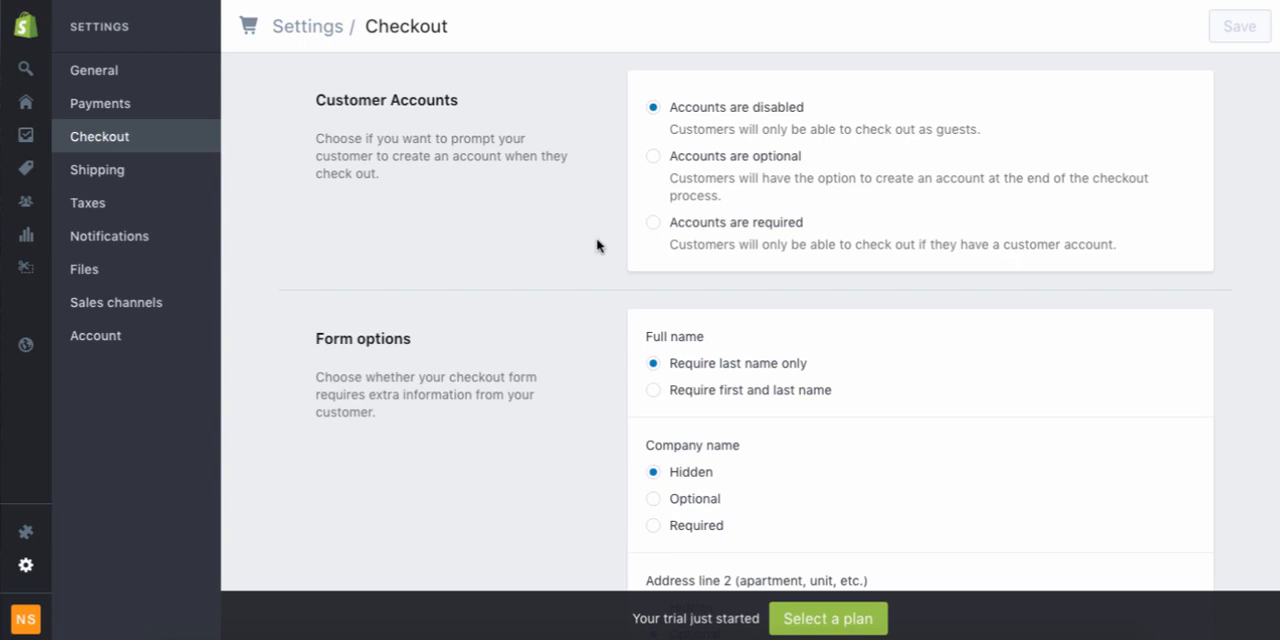
{"action": "left_click", "coordinate": [654, 158]}
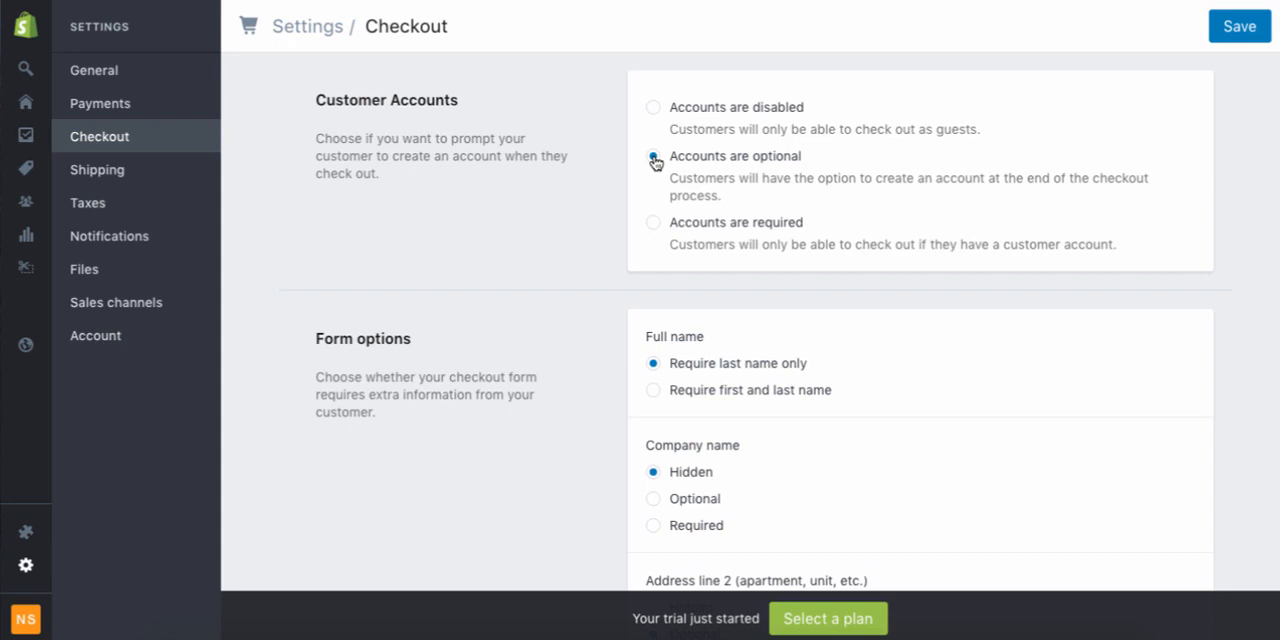
{"action": "scroll", "coordinate": [655, 162], "scroll_direction": "down", "scroll_amount": 2}
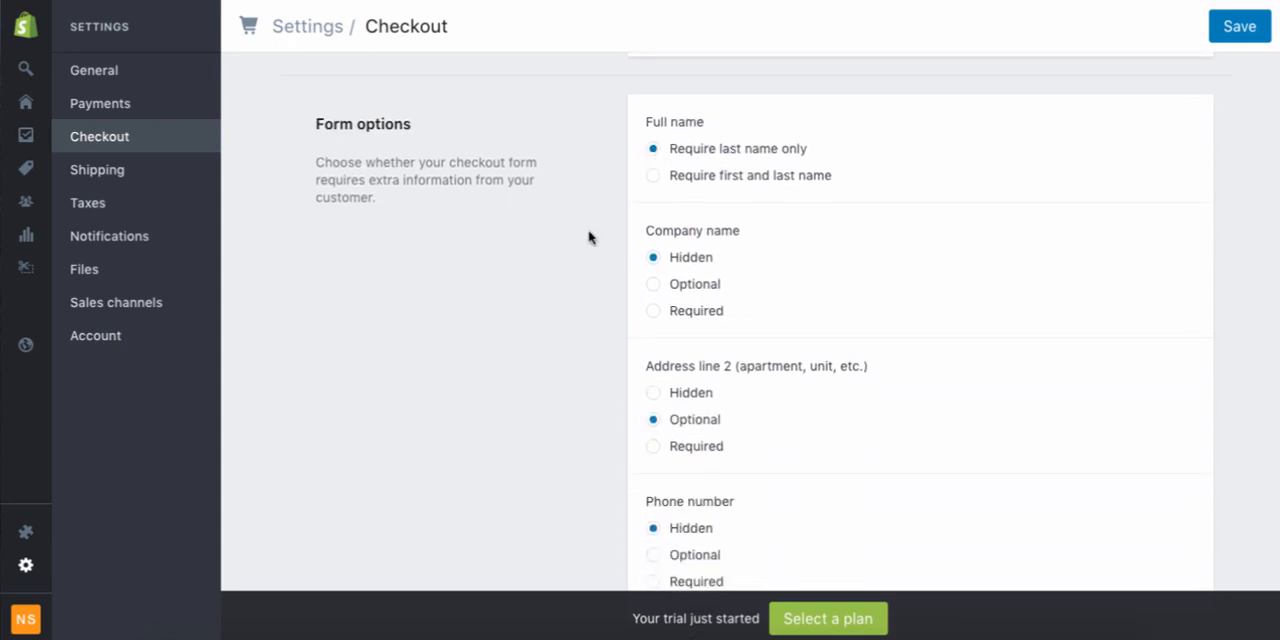
{"action": "left_click", "coordinate": [791, 178]}
Make the phone number optional in the checkout form options
{"action": "scroll", "coordinate": [775, 185], "scroll_direction": "down", "scroll_amount": 1}
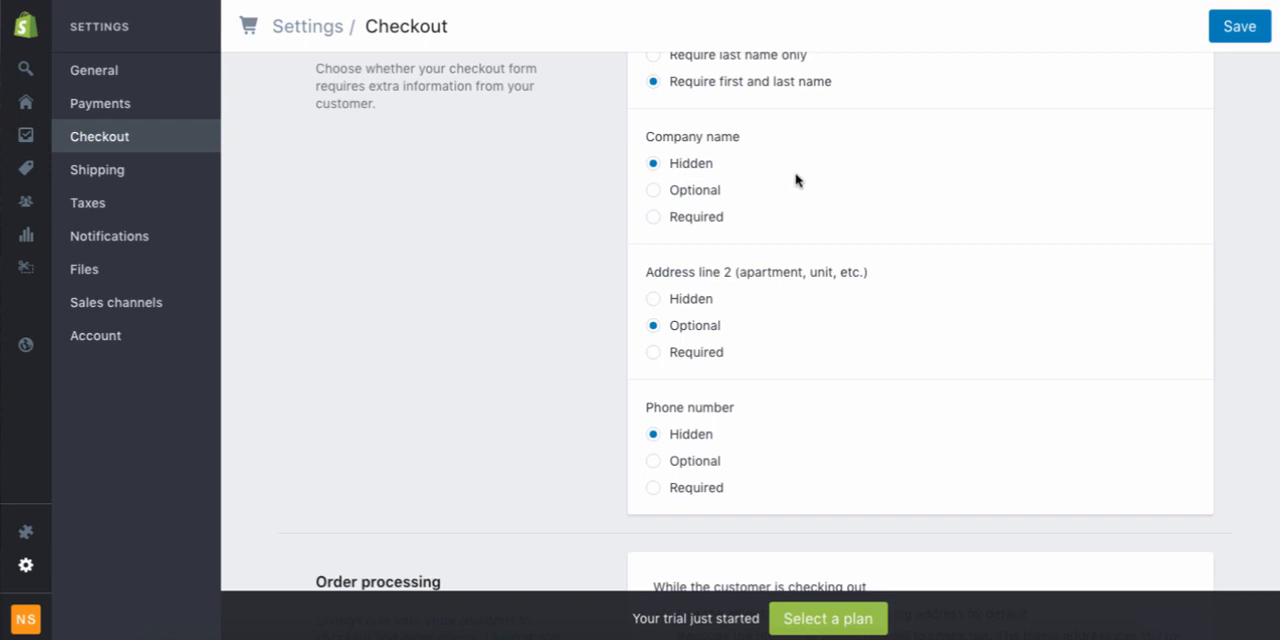
{"action": "scroll", "coordinate": [970, 176], "scroll_direction": "down", "scroll_amount": 3}
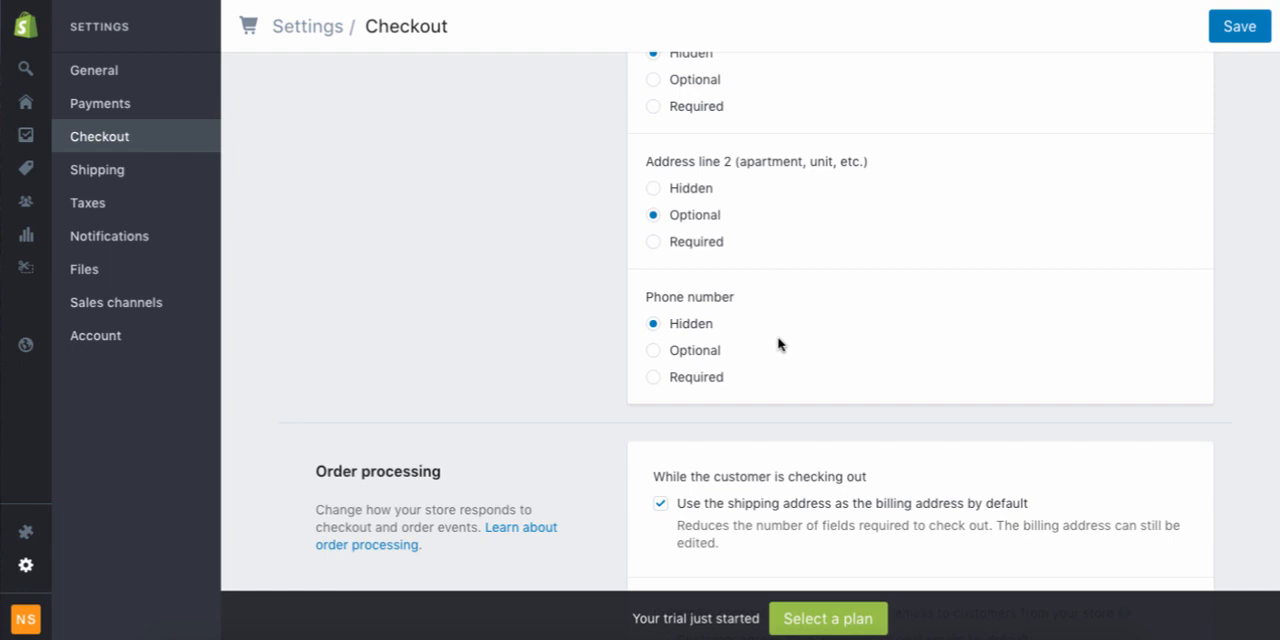
{"action": "left_click", "coordinate": [706, 359]}
Review the order processing options for billing address, promotional email consent, order fulfillment, automatic archiving and additional scripts
{"action": "scroll", "coordinate": [706, 359], "scroll_direction": "down", "scroll_amount": 3}
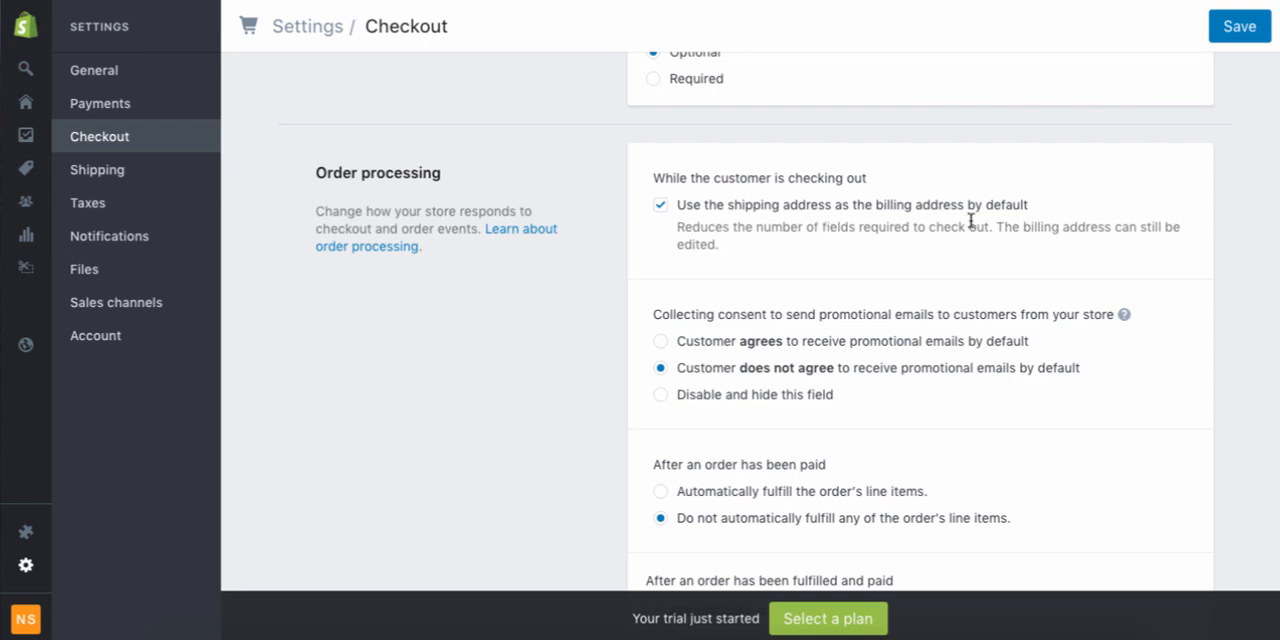
{"action": "scroll", "coordinate": [946, 252], "scroll_direction": "down", "scroll_amount": 1}
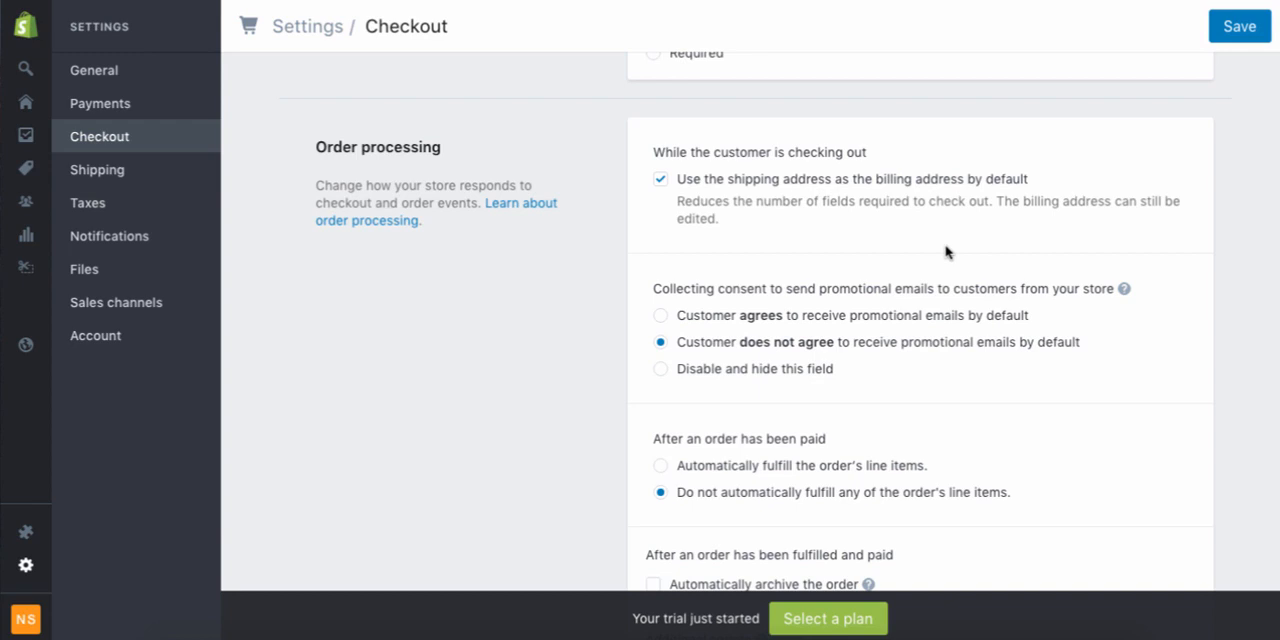
{"action": "scroll", "coordinate": [946, 252], "scroll_direction": "down", "scroll_amount": 2}
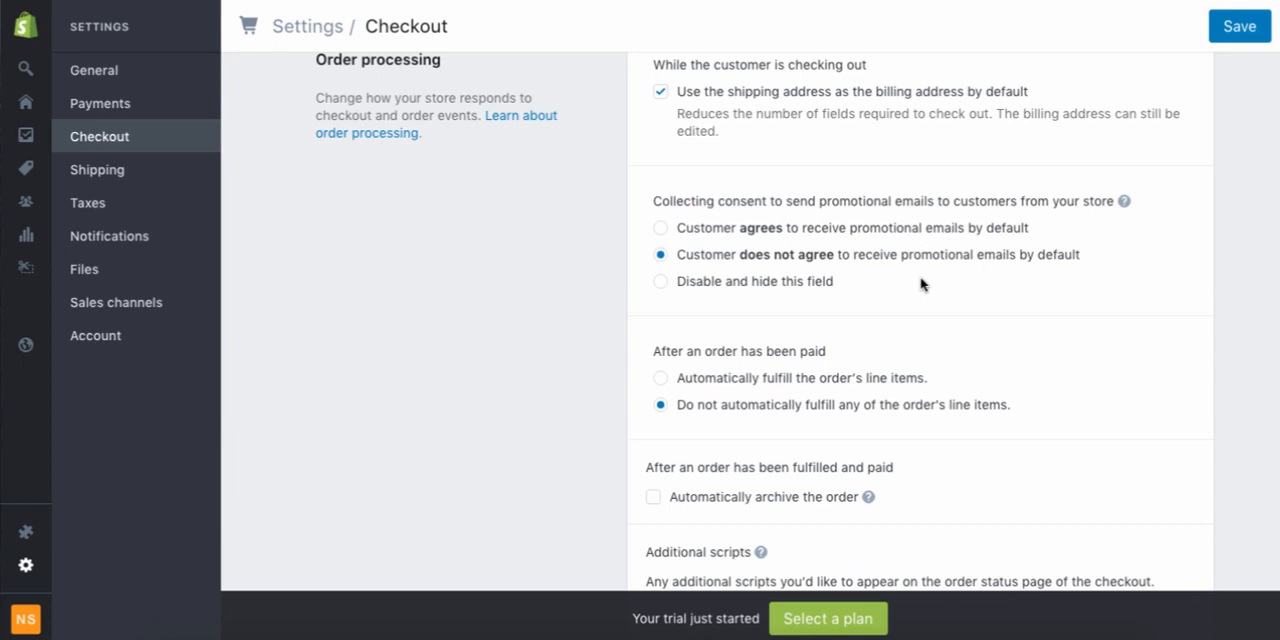
{"action": "scroll", "coordinate": [921, 284], "scroll_direction": "down", "scroll_amount": 1}
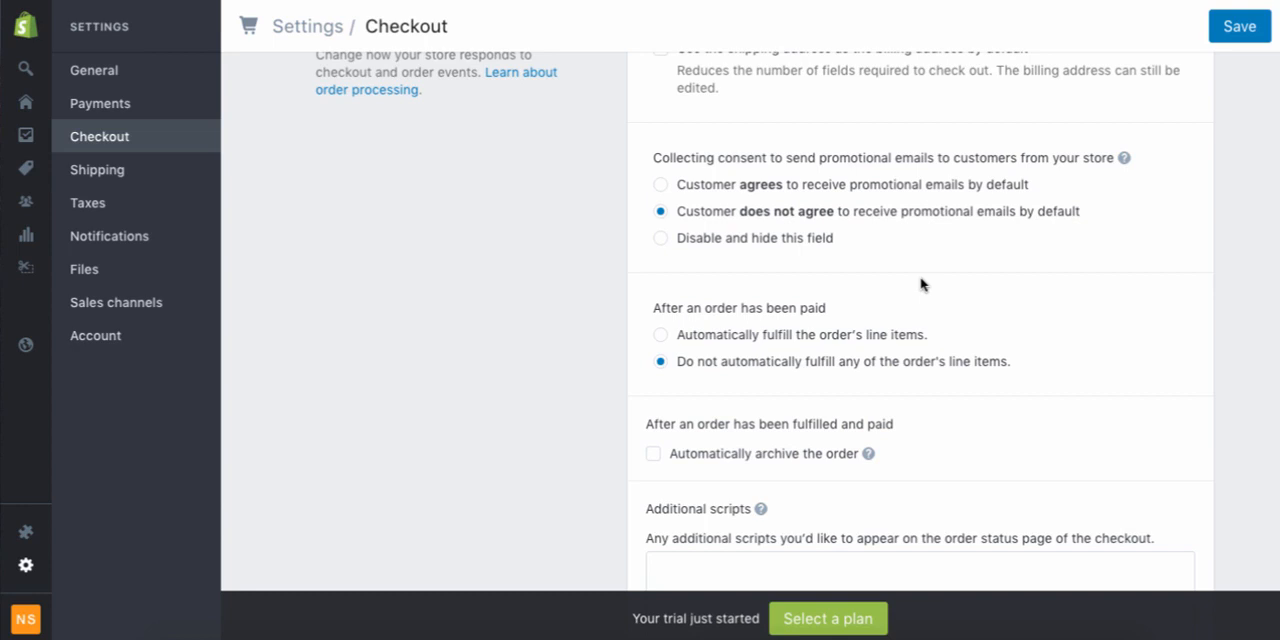
{"action": "scroll", "coordinate": [921, 284], "scroll_direction": "down", "scroll_amount": 2}
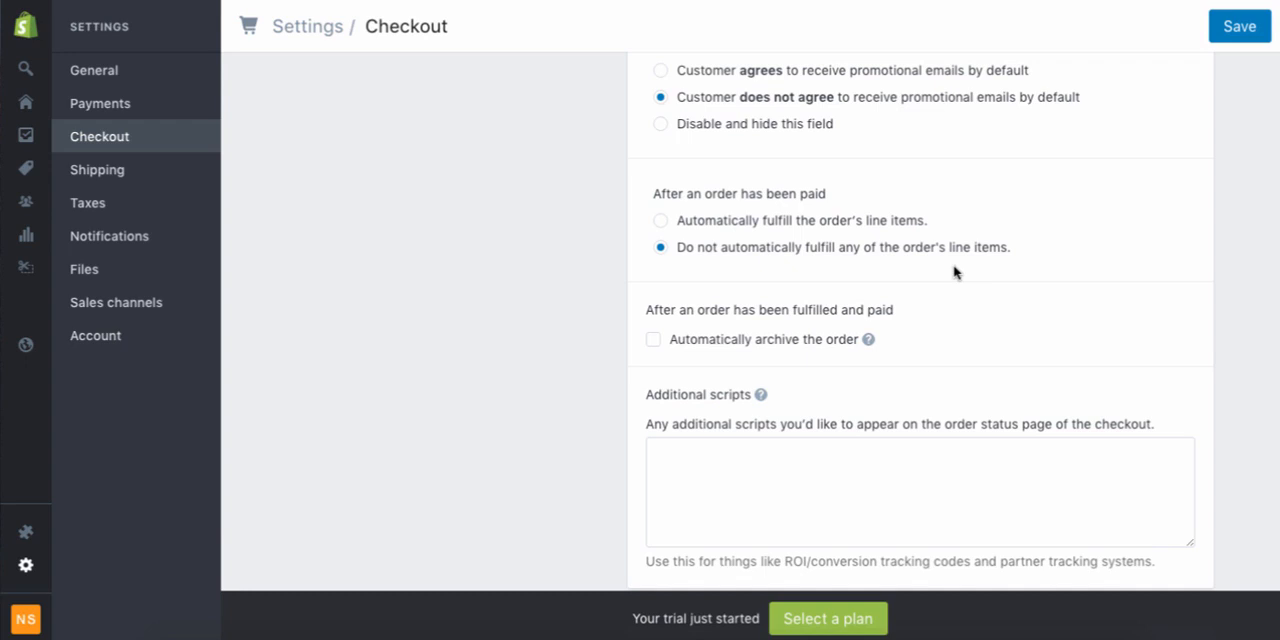
{"action": "scroll", "coordinate": [820, 215], "scroll_direction": "down", "scroll_amount": 2}
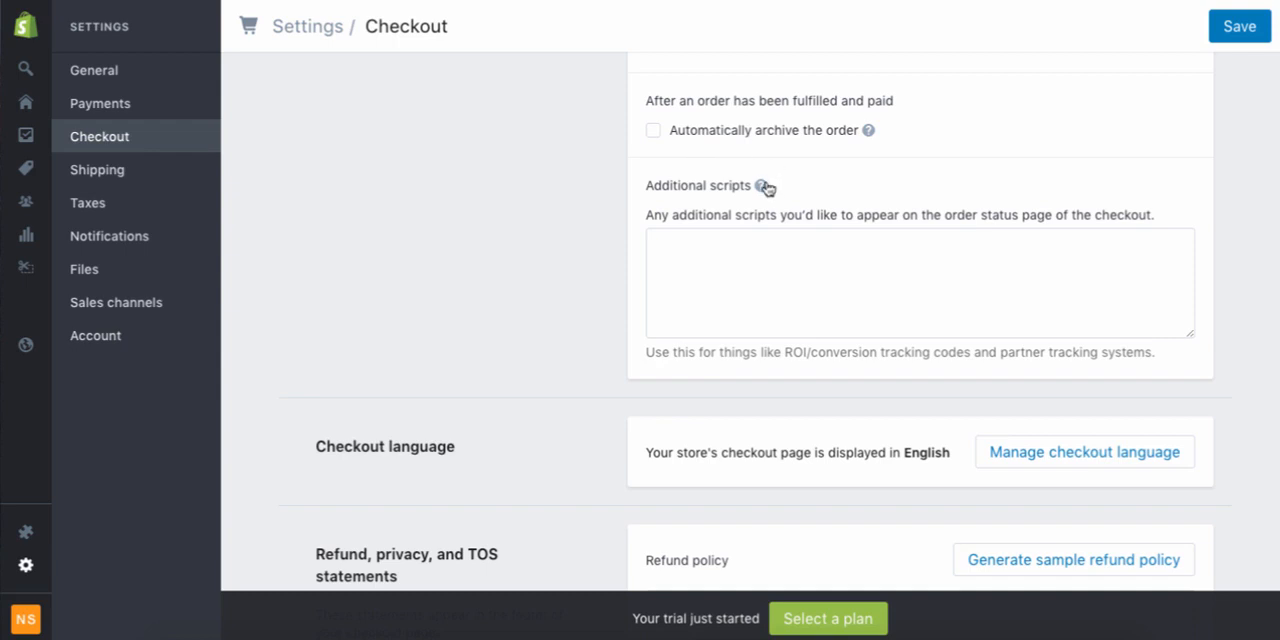
{"action": "mouse_move", "coordinate": [763, 188]}
{"action": "mouse_move", "coordinate": [871, 132]}
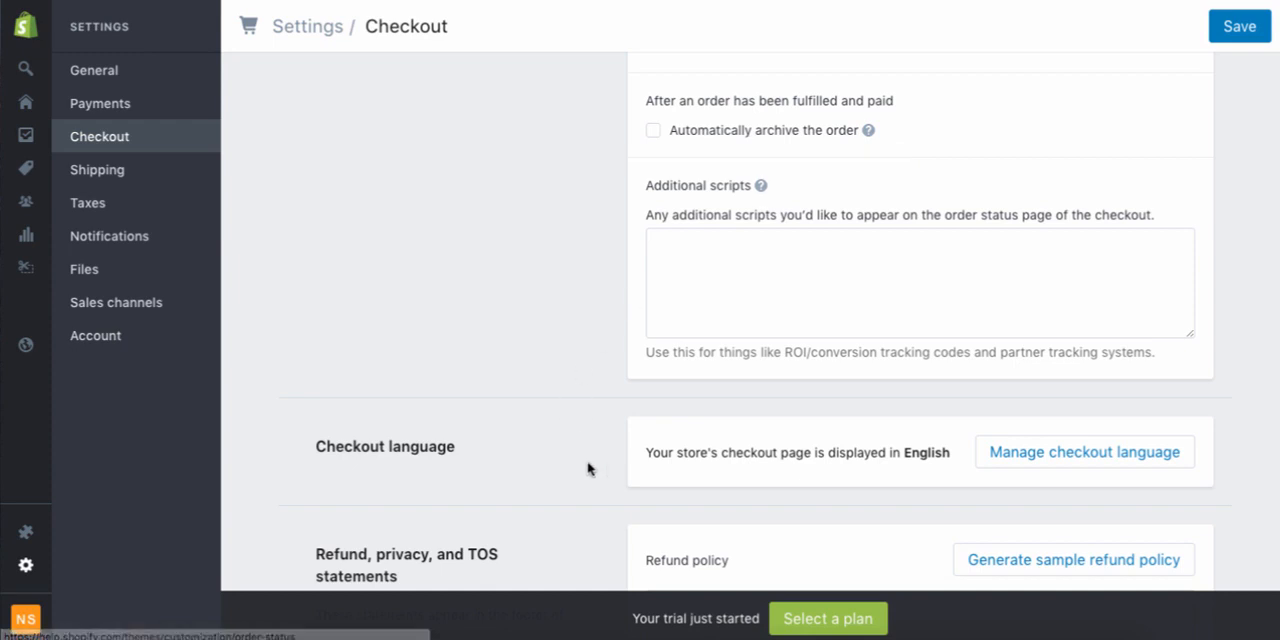
Generate the sample refund policy for the checkout page and skim through its text
{"action": "scroll", "coordinate": [585, 465], "scroll_direction": "down", "scroll_amount": 3}
{"action": "scroll", "coordinate": [585, 465], "scroll_direction": "down", "scroll_amount": 3}
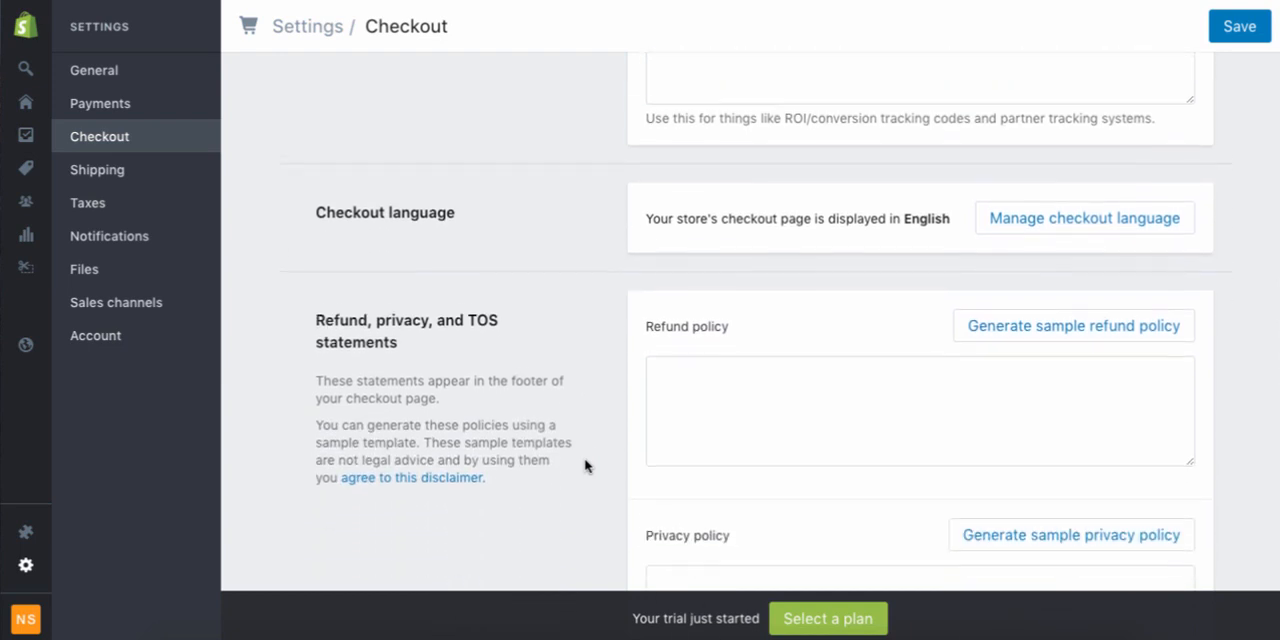
{"action": "scroll", "coordinate": [585, 465], "scroll_direction": "down", "scroll_amount": 1}
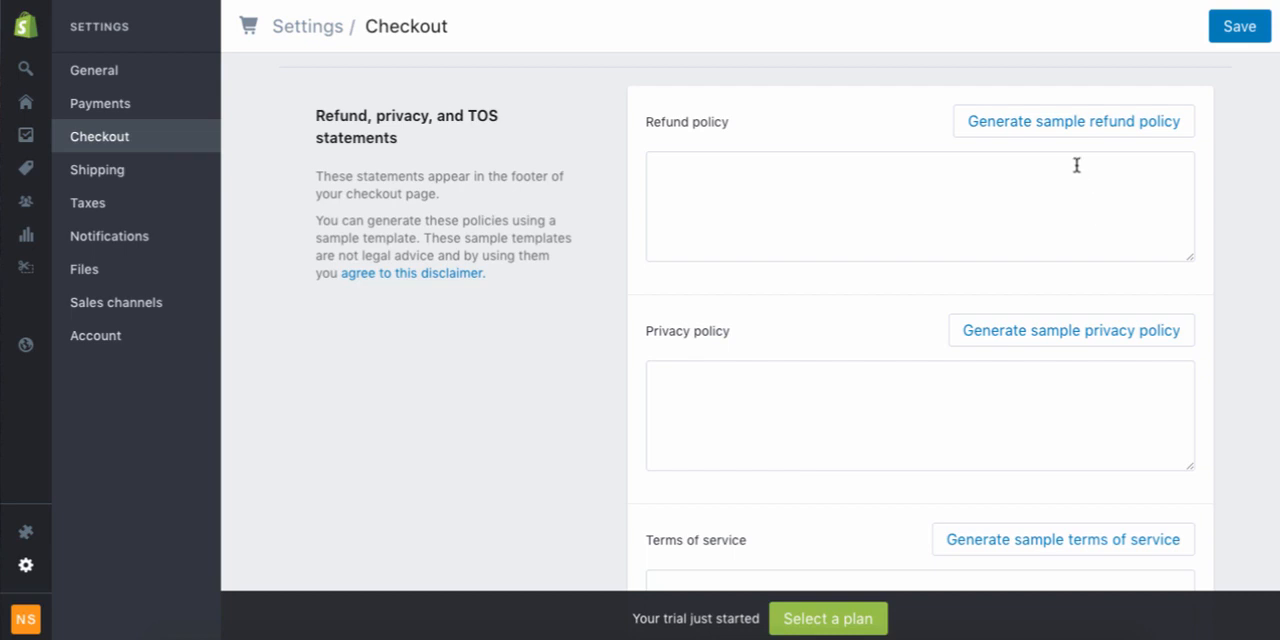
{"action": "left_click", "coordinate": [1080, 132]}
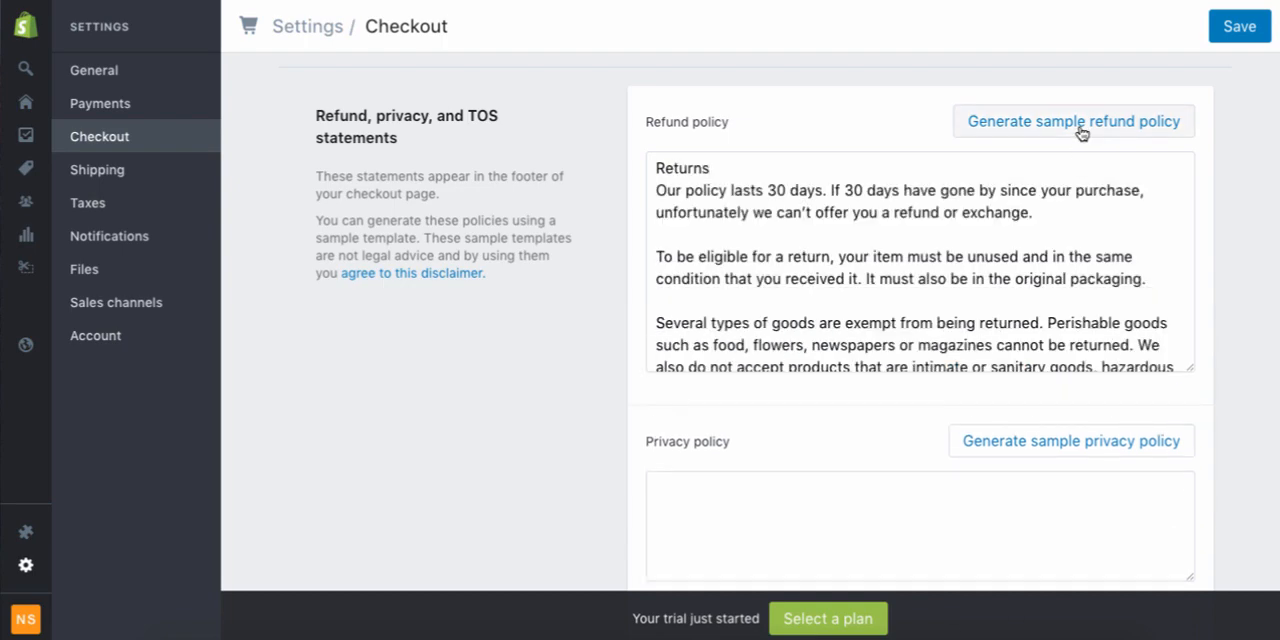
{"action": "scroll", "coordinate": [997, 330], "scroll_direction": "down", "scroll_amount": 10}
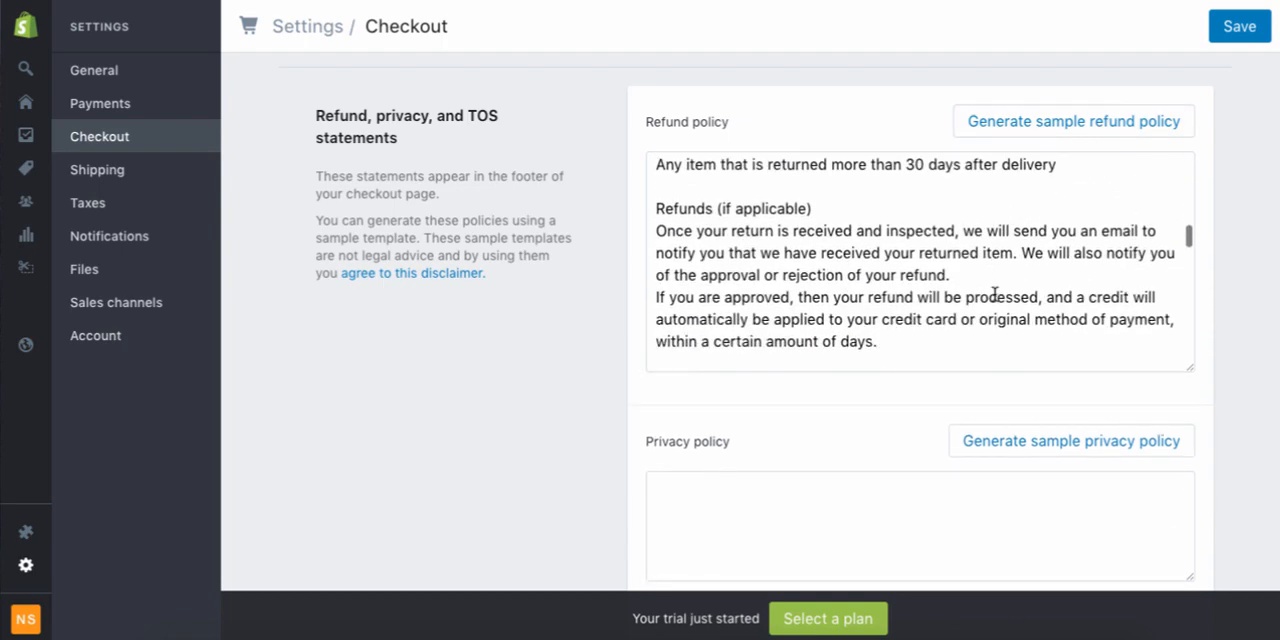
Generate the sample privacy policy and the sample terms of service, skimming through the generated texts
{"action": "scroll", "coordinate": [997, 294], "scroll_direction": "down", "scroll_amount": 5}
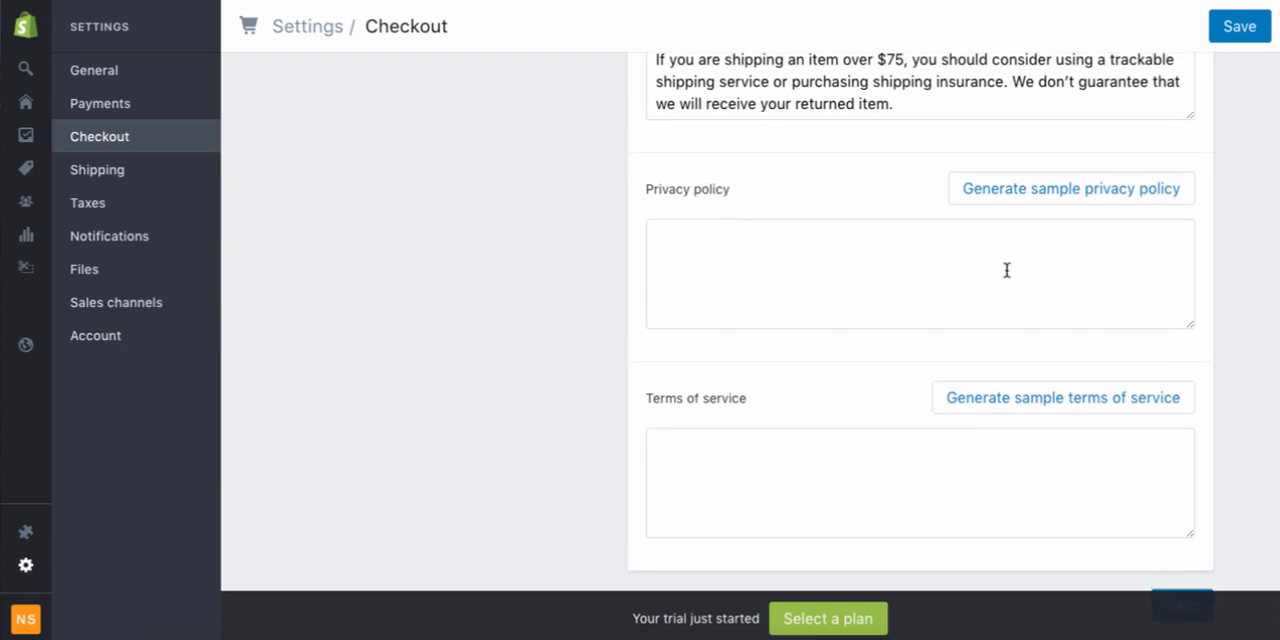
{"action": "left_click", "coordinate": [1063, 200]}
{"action": "scroll", "coordinate": [1003, 330], "scroll_direction": "down", "scroll_amount": 3}
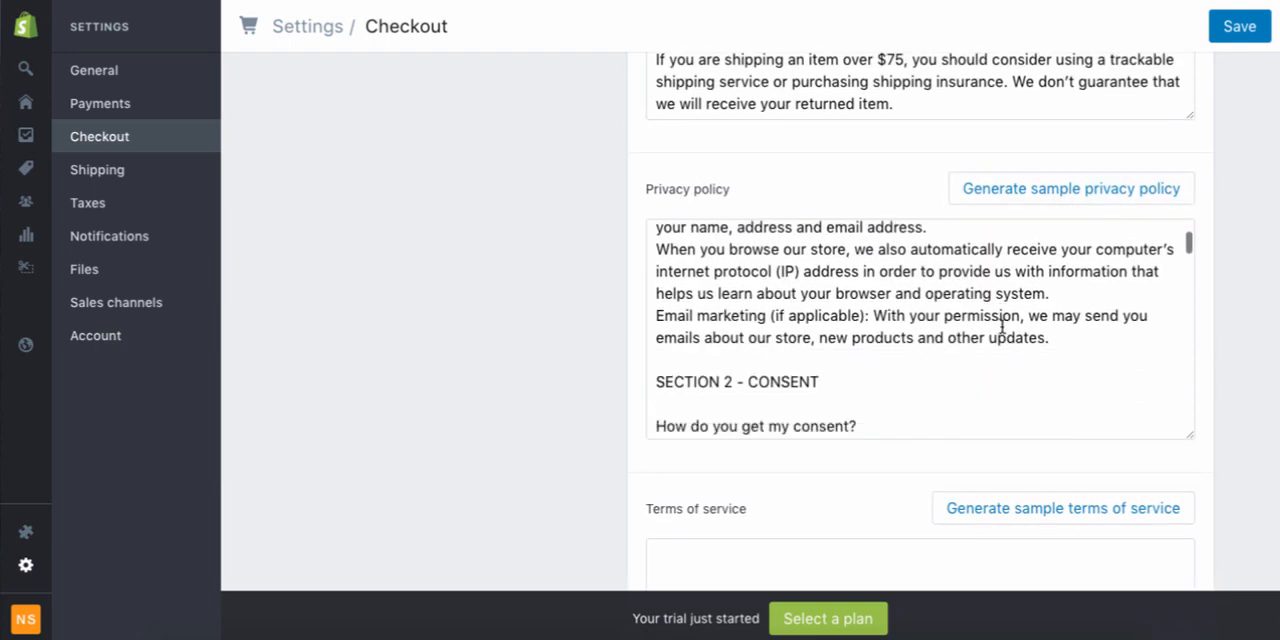
{"action": "left_click", "coordinate": [1025, 512]}
{"action": "scroll", "coordinate": [897, 509], "scroll_direction": "down", "scroll_amount": 8}
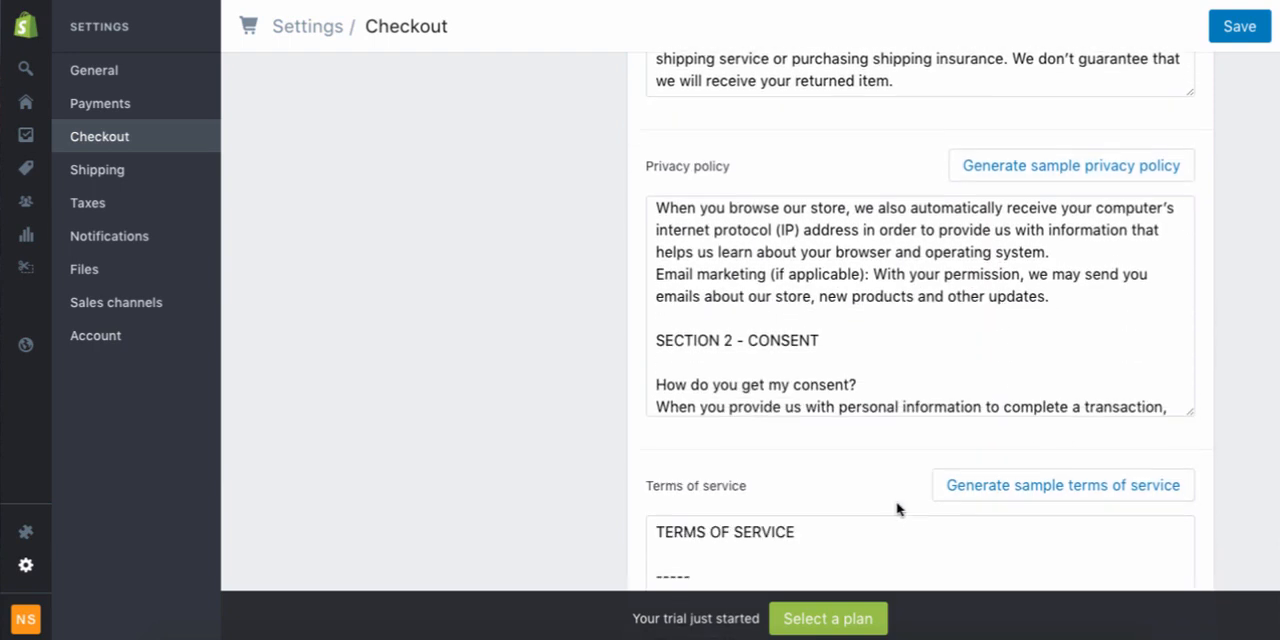
{"action": "scroll", "coordinate": [610, 487], "scroll_direction": "down", "scroll_amount": 2}
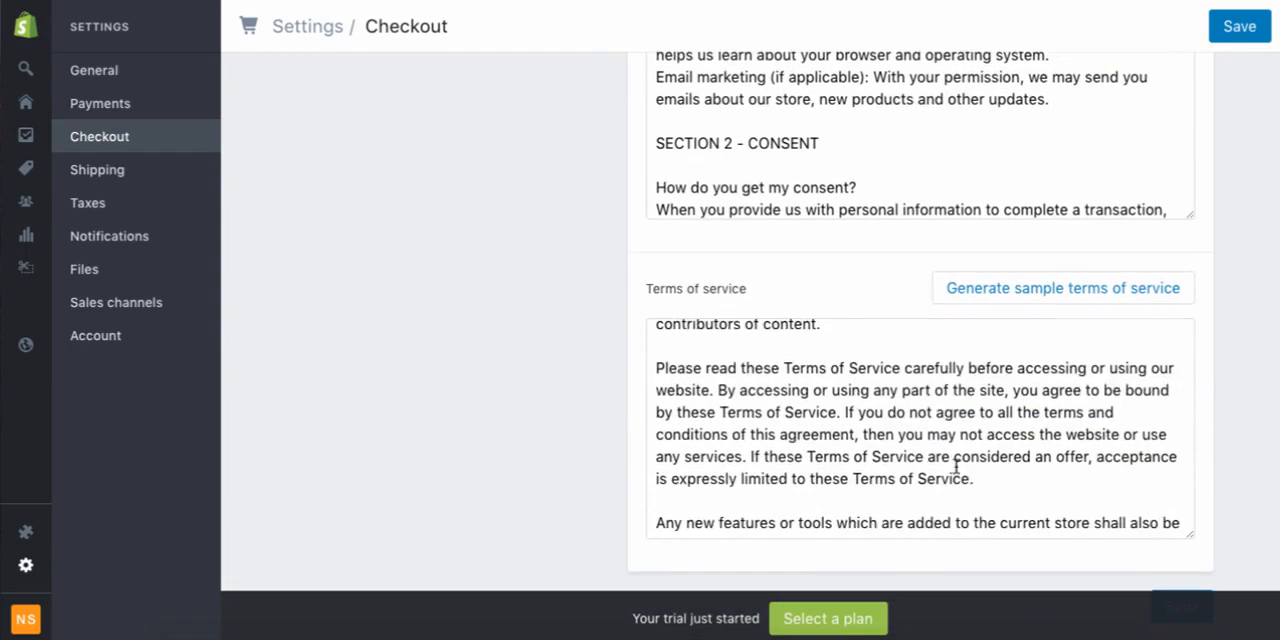
{"action": "scroll", "coordinate": [957, 468], "scroll_direction": "down", "scroll_amount": 10}
{"action": "scroll", "coordinate": [975, 441], "scroll_direction": "down", "scroll_amount": 8}
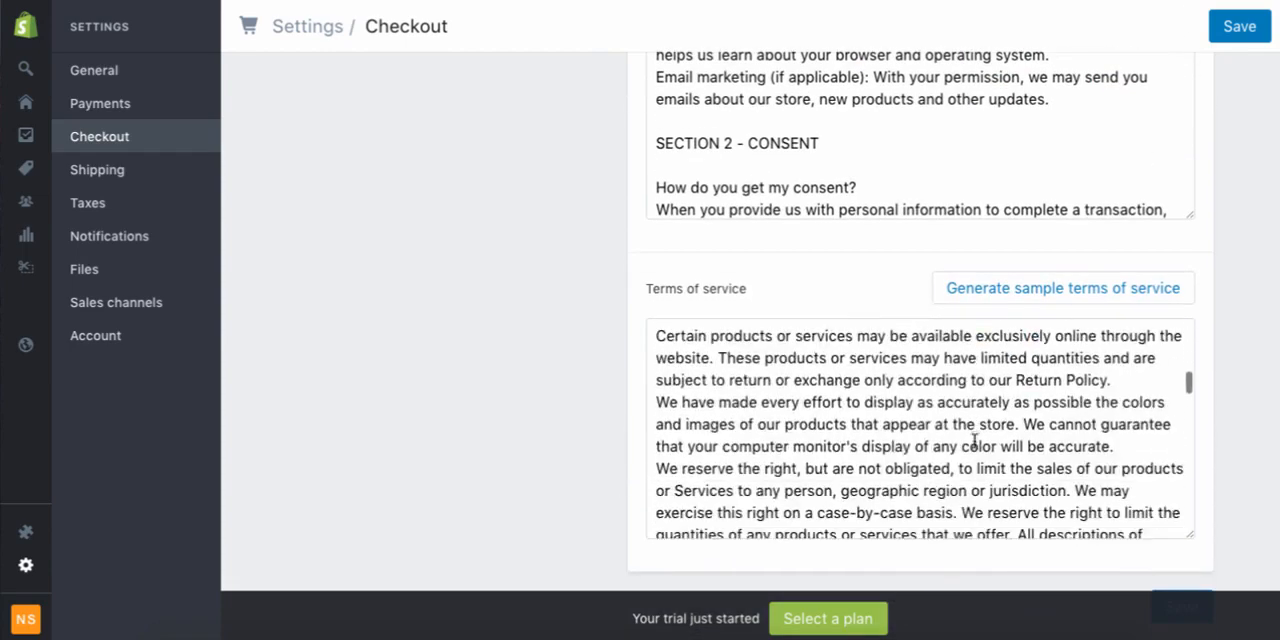
{"action": "scroll", "coordinate": [974, 430], "scroll_direction": "down", "scroll_amount": 10}
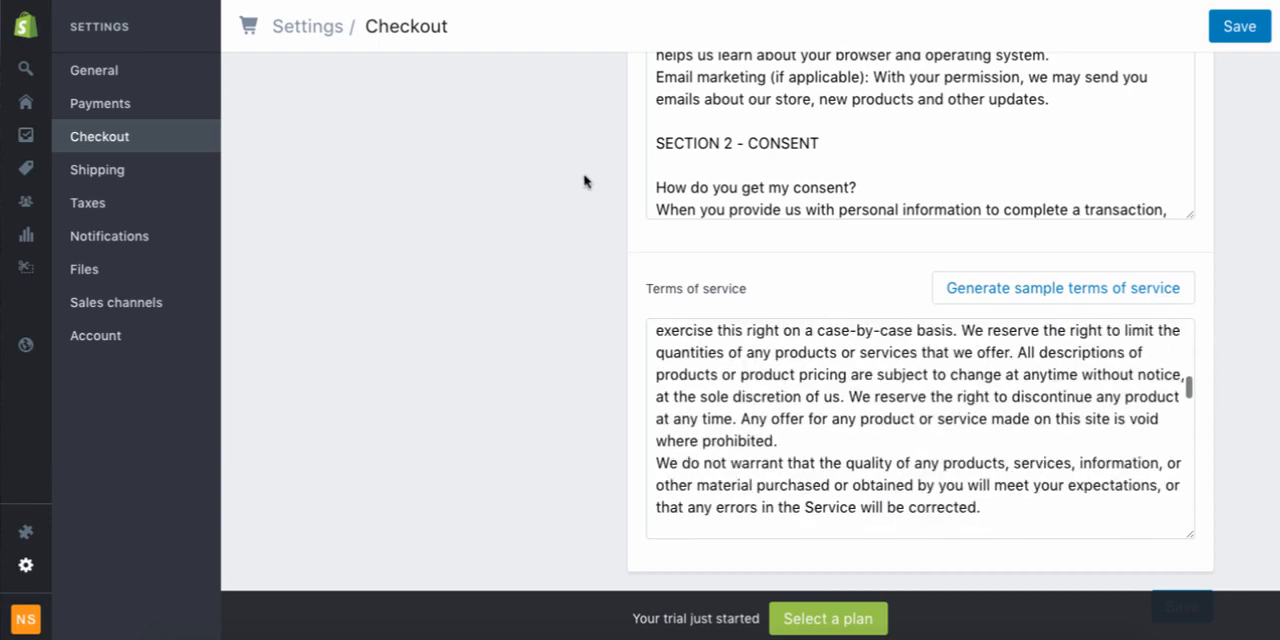
Read back through the generated refund policy, including its exchanges, sale items, refunds and returns sections
{"action": "scroll", "coordinate": [586, 180], "scroll_direction": "up", "scroll_amount": 5}
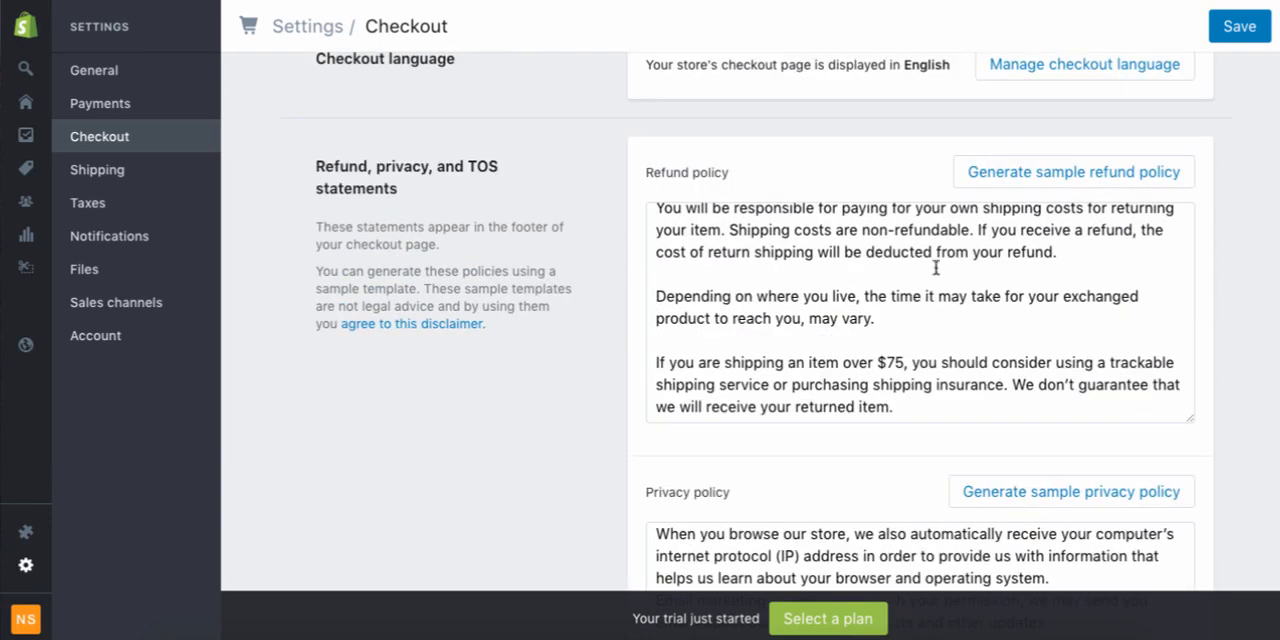
{"action": "scroll", "coordinate": [934, 291], "scroll_direction": "up", "scroll_amount": 5}
{"action": "scroll", "coordinate": [934, 291], "scroll_direction": "up", "scroll_amount": 5}
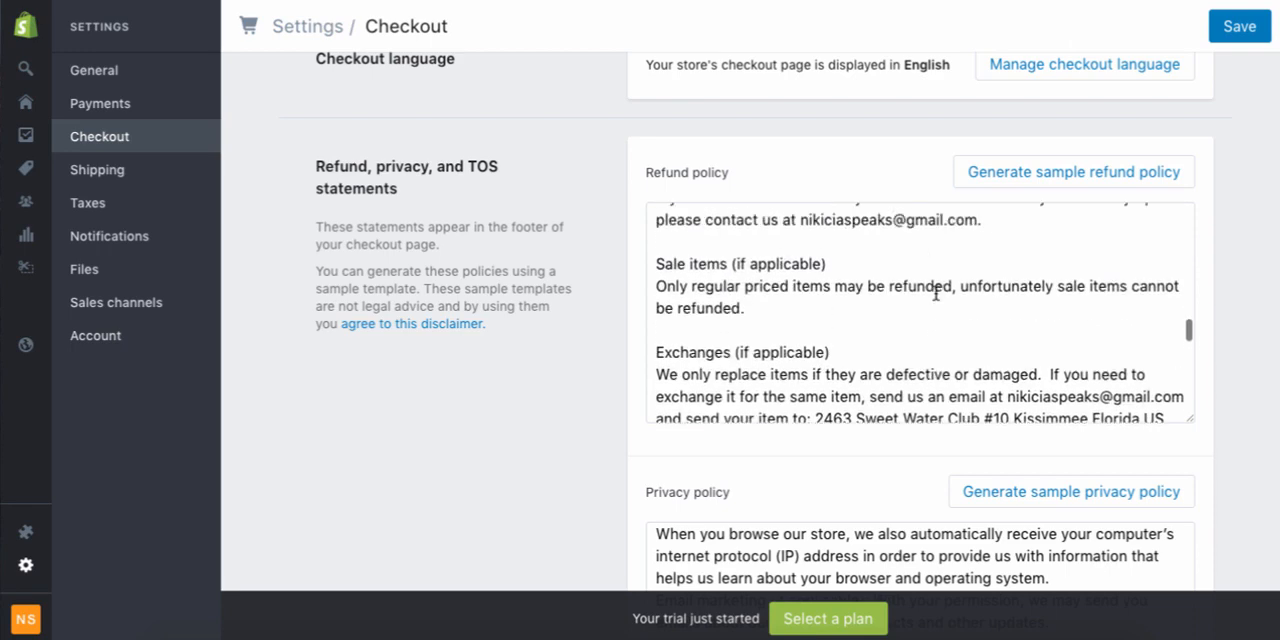
{"action": "scroll", "coordinate": [935, 291], "scroll_direction": "down", "scroll_amount": 5}
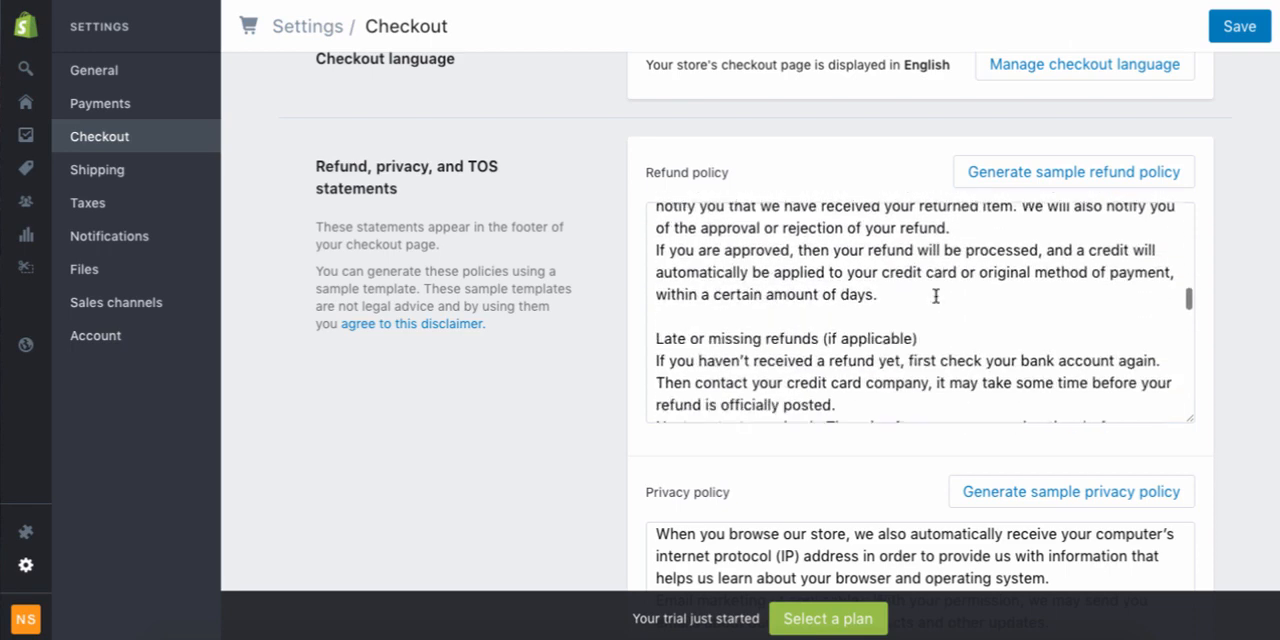
{"action": "scroll", "coordinate": [935, 296], "scroll_direction": "up", "scroll_amount": 1}
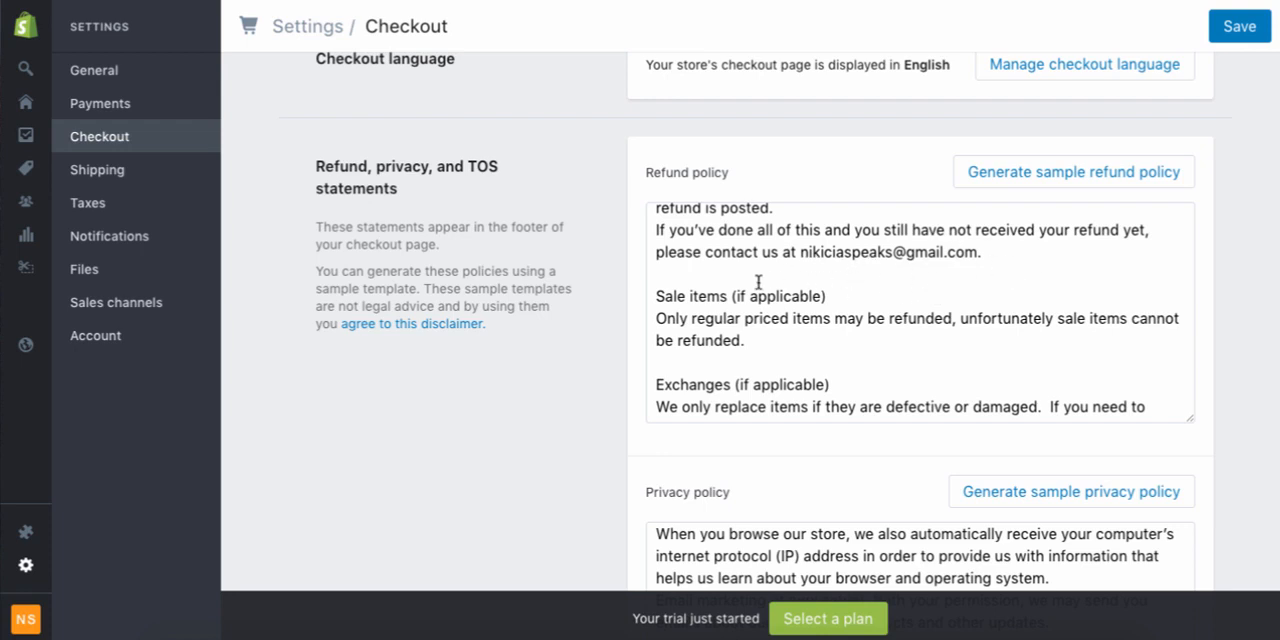
{"action": "left_click", "coordinate": [660, 278]}
{"action": "scroll", "coordinate": [973, 270], "scroll_direction": "up", "scroll_amount": 10}
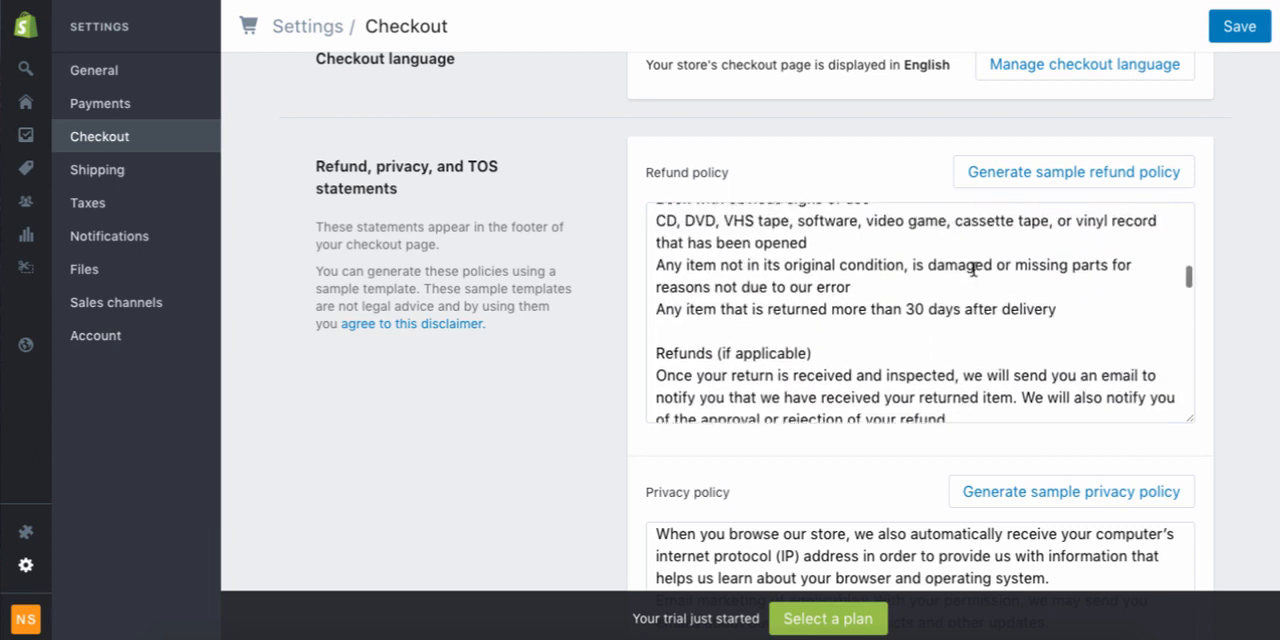
{"action": "scroll", "coordinate": [973, 270], "scroll_direction": "up", "scroll_amount": 10}
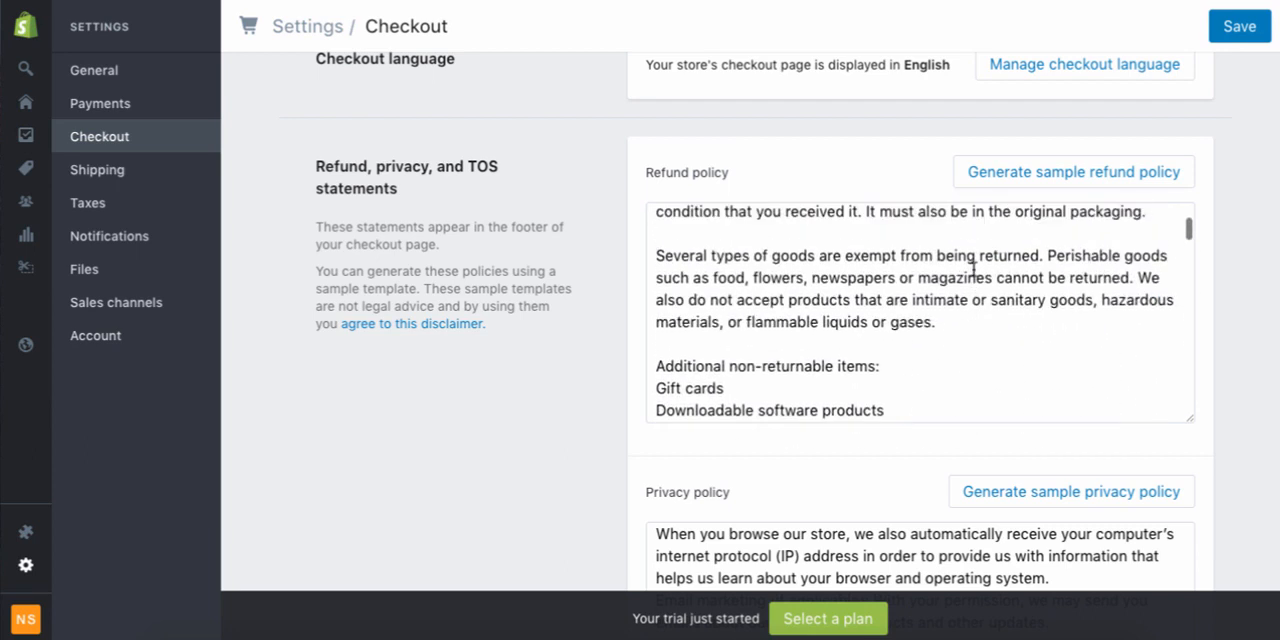
{"action": "scroll", "coordinate": [973, 270], "scroll_direction": "up", "scroll_amount": 1}
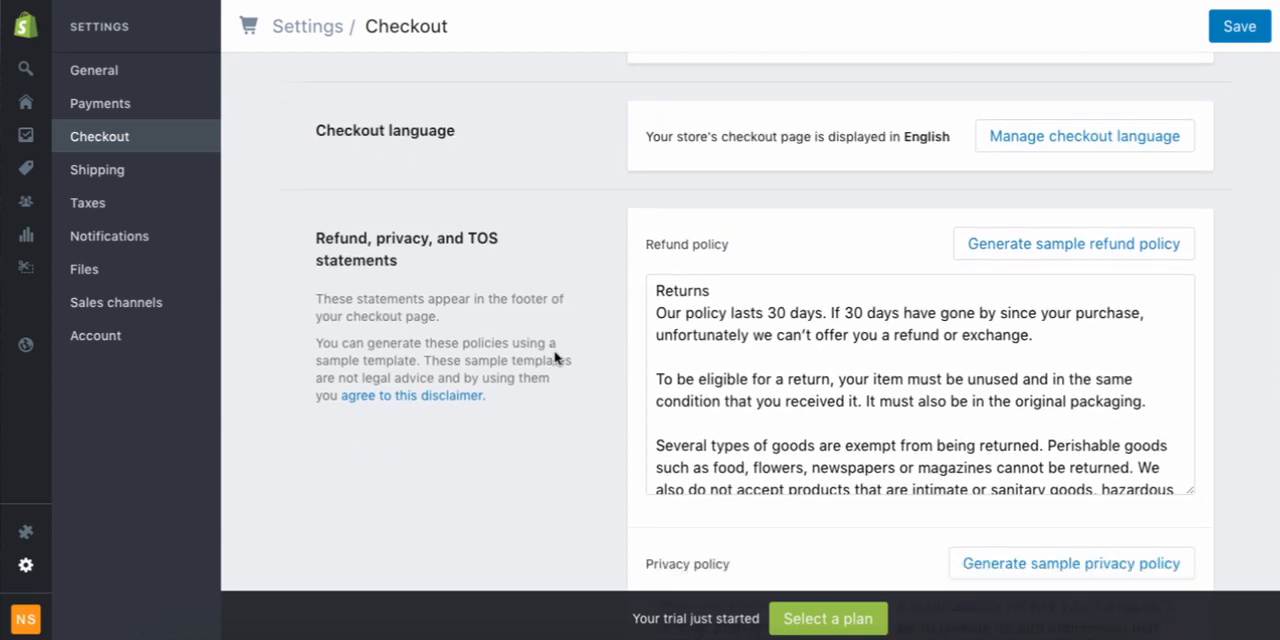
Skim the remaining refund and privacy policy text and save the checkout settings
{"action": "scroll", "coordinate": [554, 357], "scroll_direction": "down", "scroll_amount": 2}
{"action": "scroll", "coordinate": [931, 491], "scroll_direction": "down", "scroll_amount": 5}
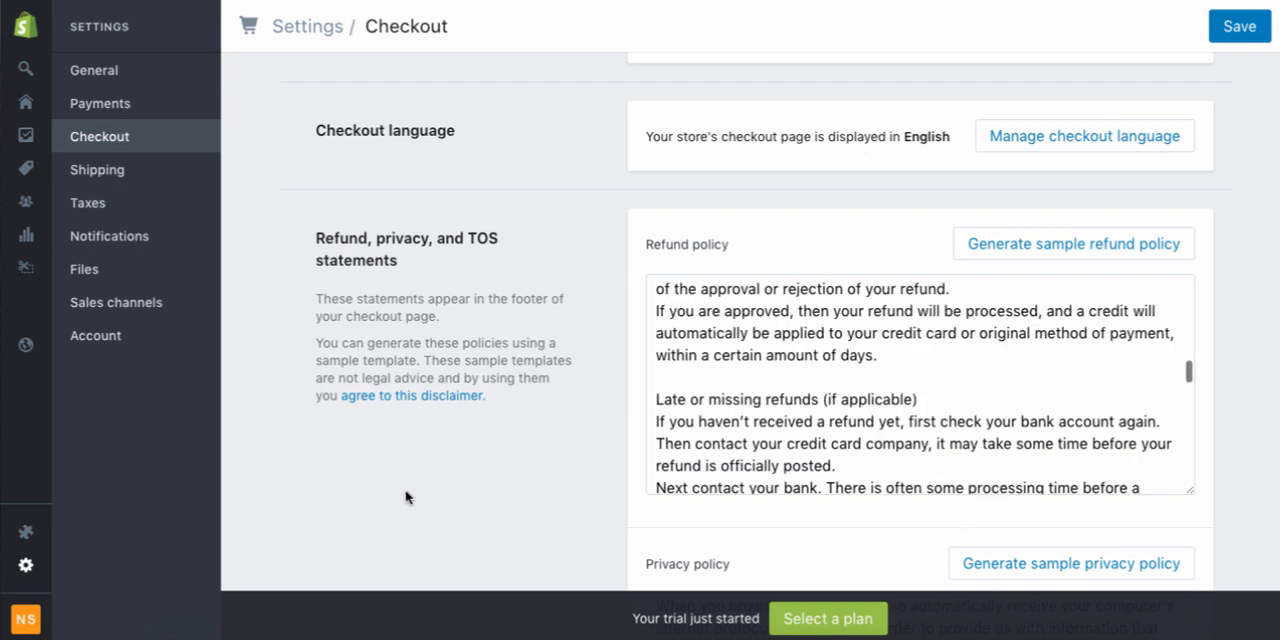
{"action": "scroll", "coordinate": [477, 466], "scroll_direction": "down", "scroll_amount": 1}
{"action": "scroll", "coordinate": [478, 470], "scroll_direction": "down", "scroll_amount": 2}
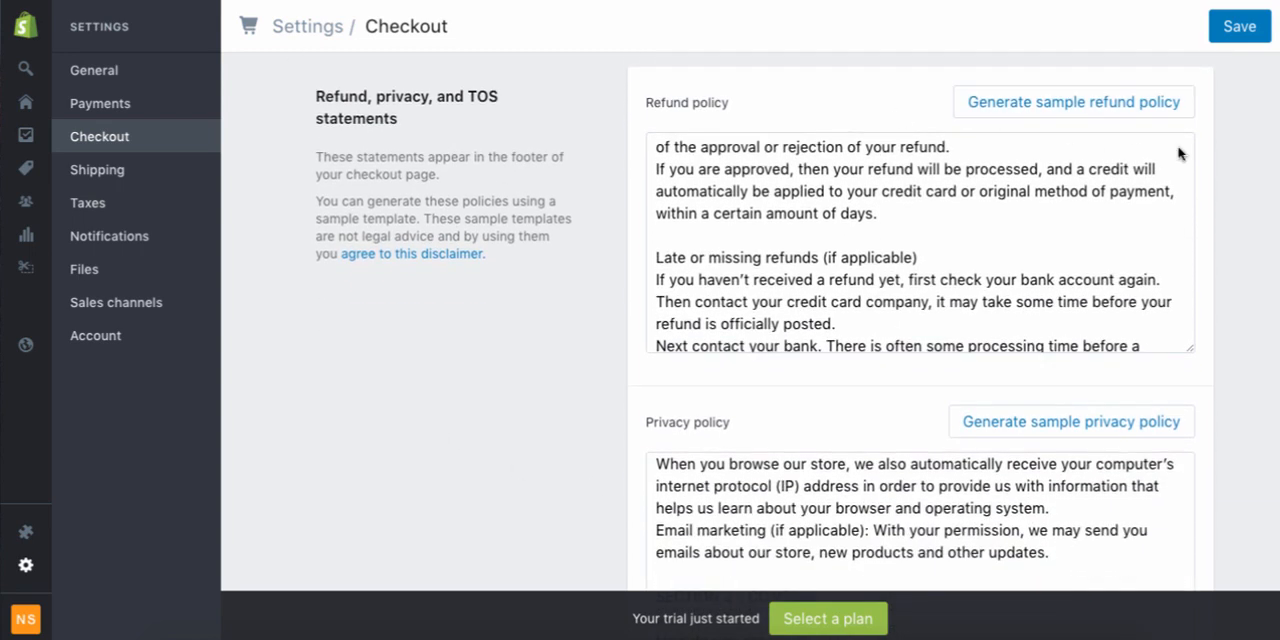
{"action": "left_click", "coordinate": [1240, 28]}
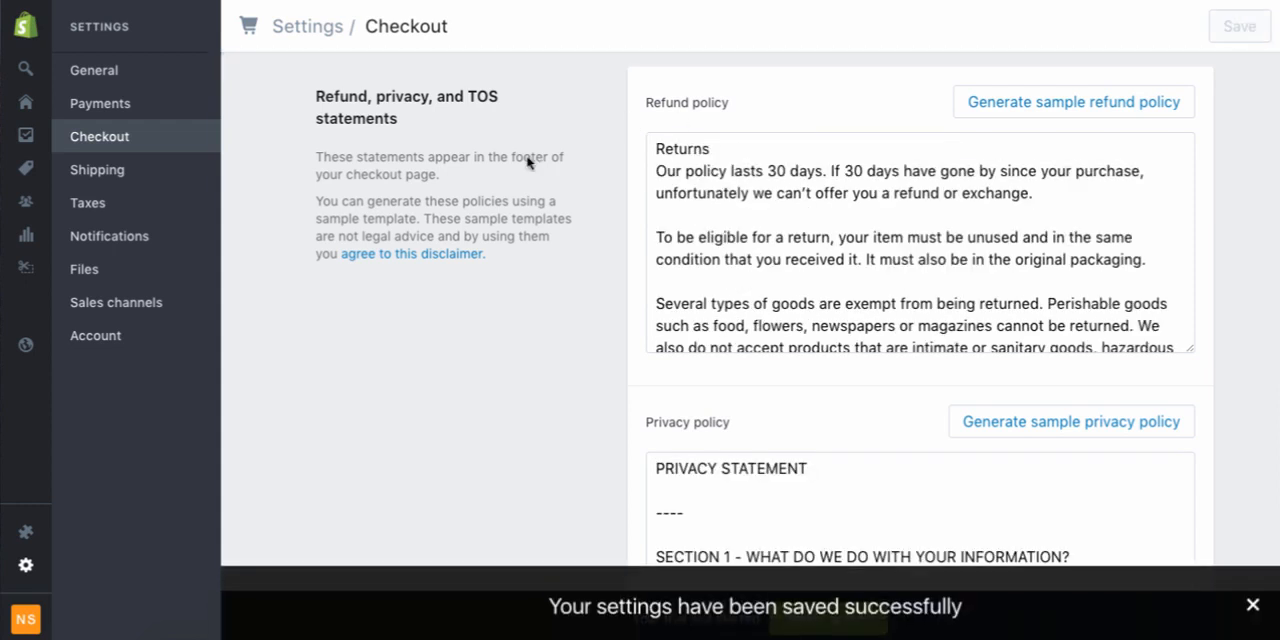
Review the shipping settings, including the shipping origin, the domestic and rest-of-world zones with their rates, and carrier-calculated shipping
{"action": "left_click", "coordinate": [118, 172]}
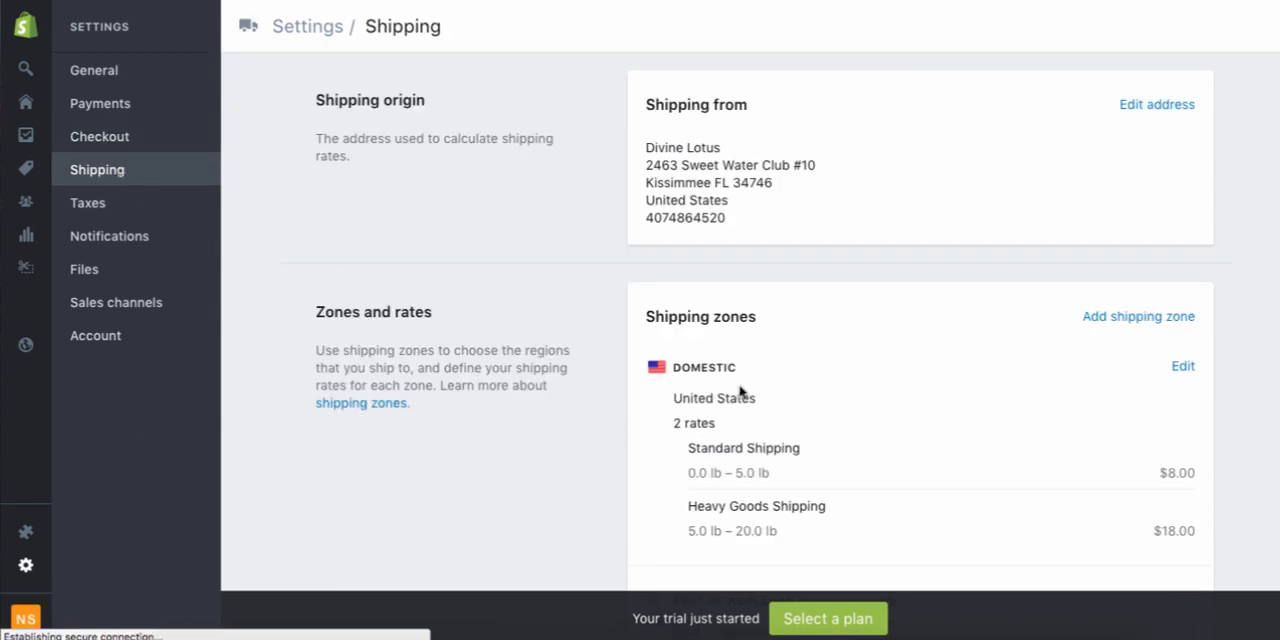
{"action": "scroll", "coordinate": [834, 354], "scroll_direction": "down", "scroll_amount": 2}
{"action": "scroll", "coordinate": [830, 354], "scroll_direction": "down", "scroll_amount": 3}
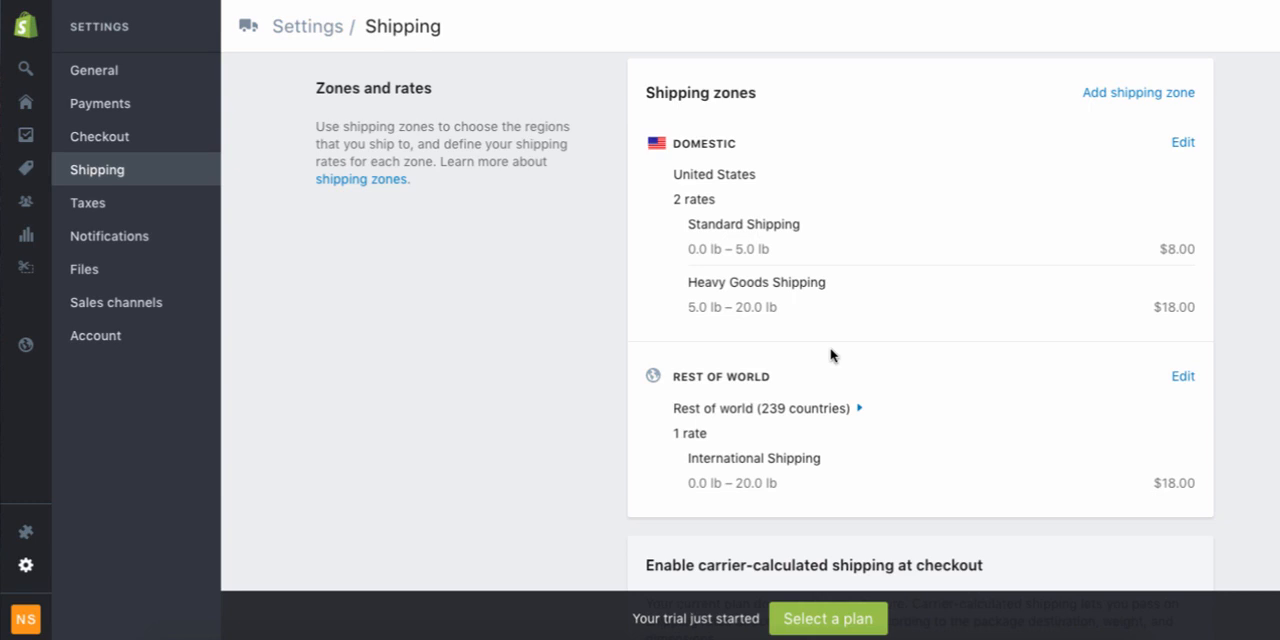
{"action": "scroll", "coordinate": [830, 355], "scroll_direction": "down", "scroll_amount": 1}
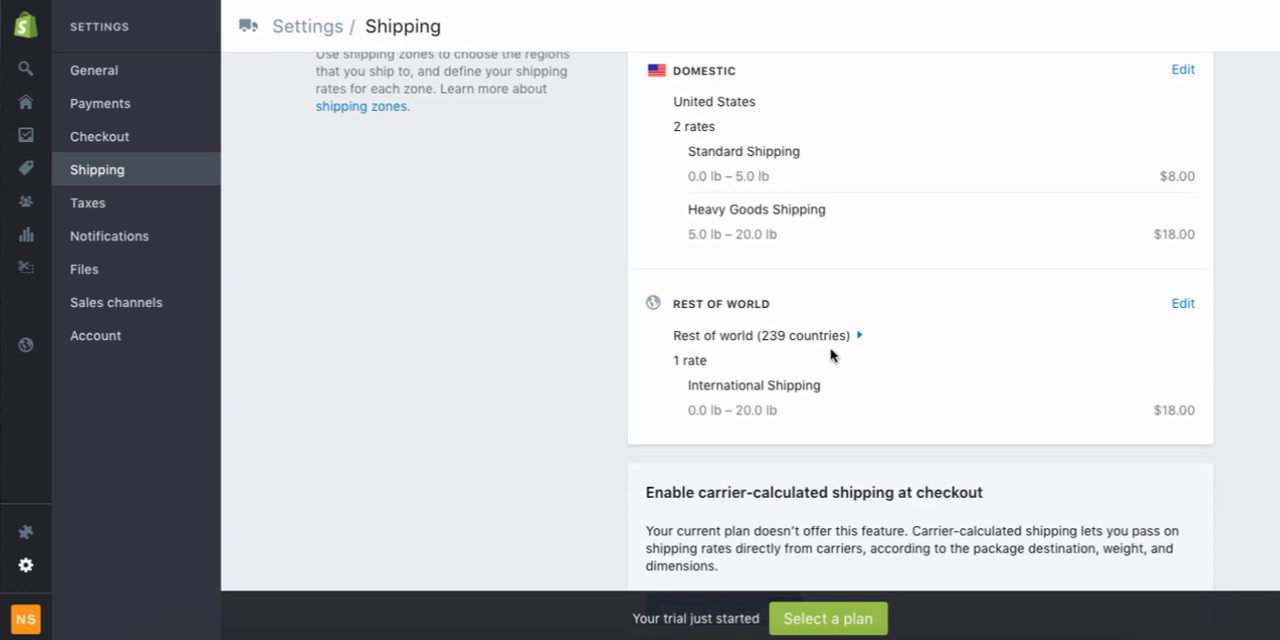
{"action": "scroll", "coordinate": [830, 354], "scroll_direction": "down", "scroll_amount": 1}
Review the tax settings, including tax-inclusive prices, taxes on shipping rates, EU digital goods VAT and the tax rates by destination
{"action": "left_click", "coordinate": [207, 204]}
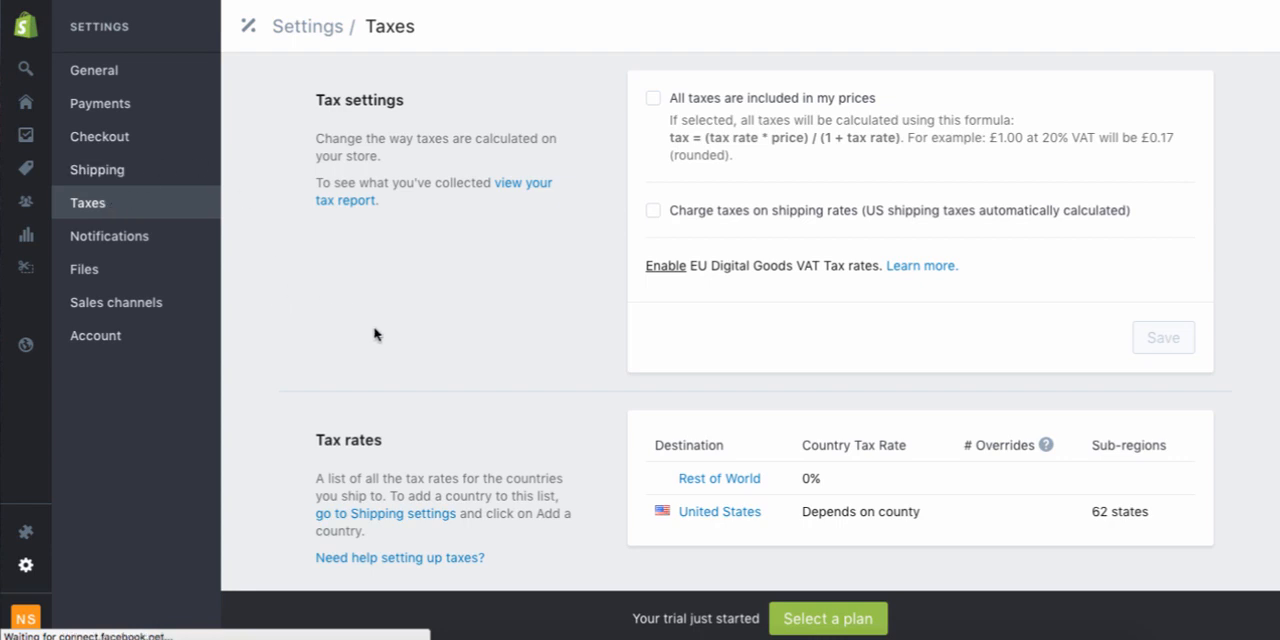
{"action": "scroll", "coordinate": [374, 303], "scroll_direction": "down", "scroll_amount": 1}
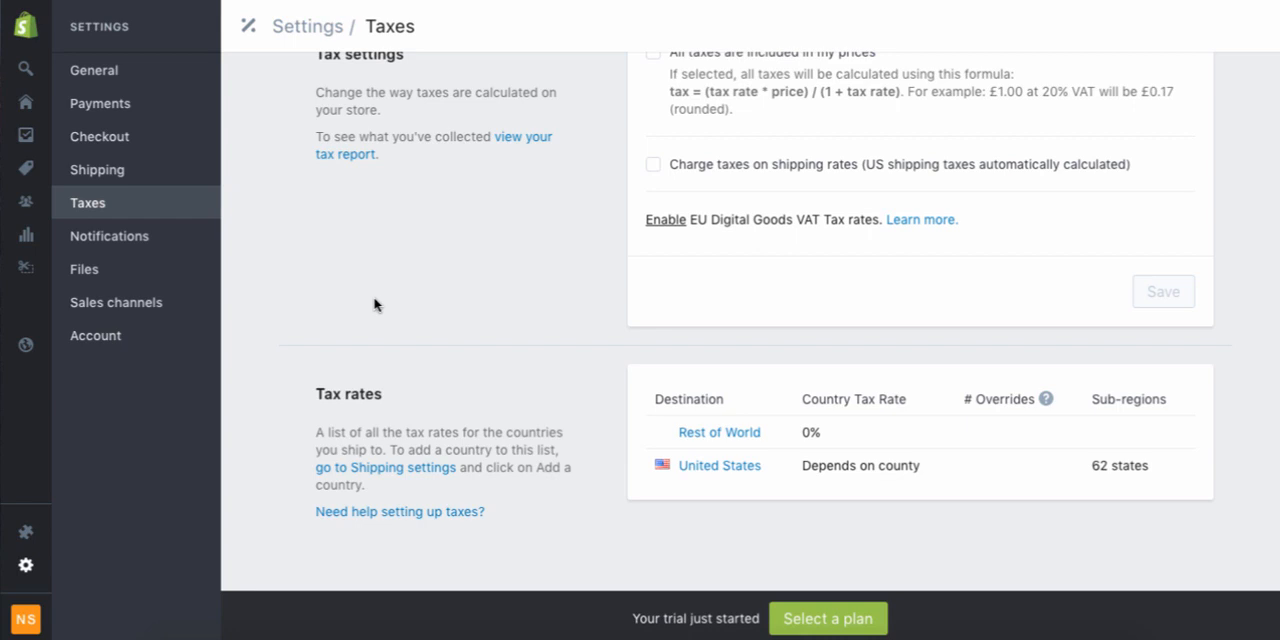
{"action": "scroll", "coordinate": [374, 304], "scroll_direction": "up", "scroll_amount": 1}
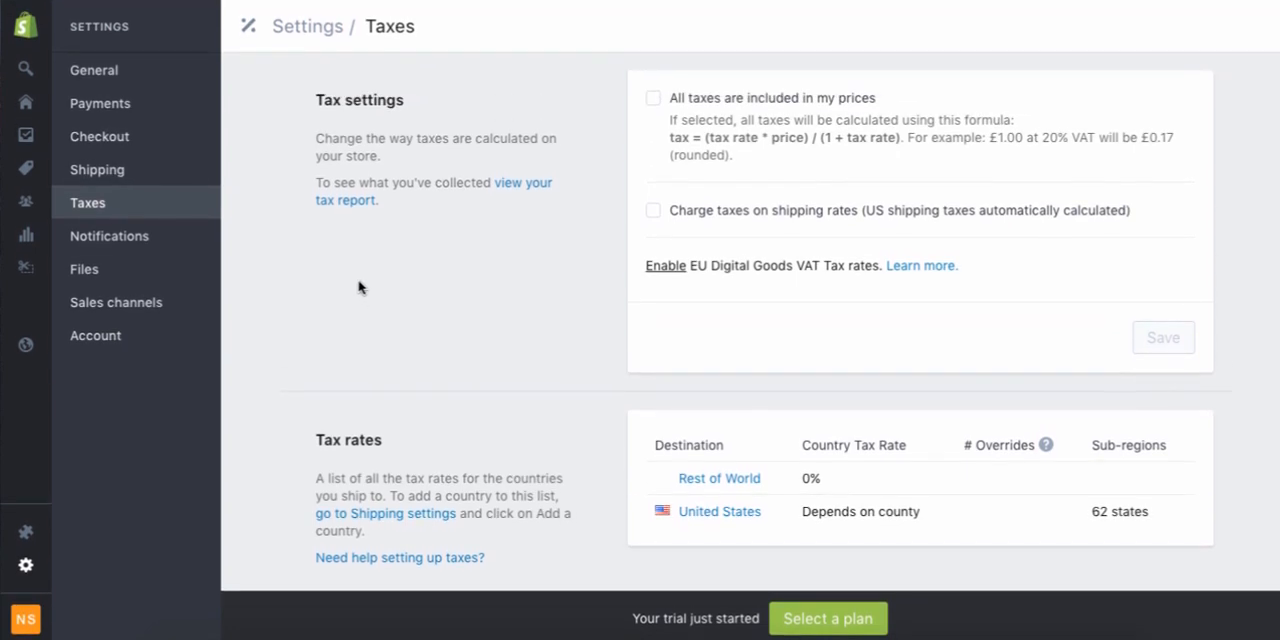
Review the notification settings and their automatic order, shipping and customer email templates
{"action": "left_click", "coordinate": [146, 238]}
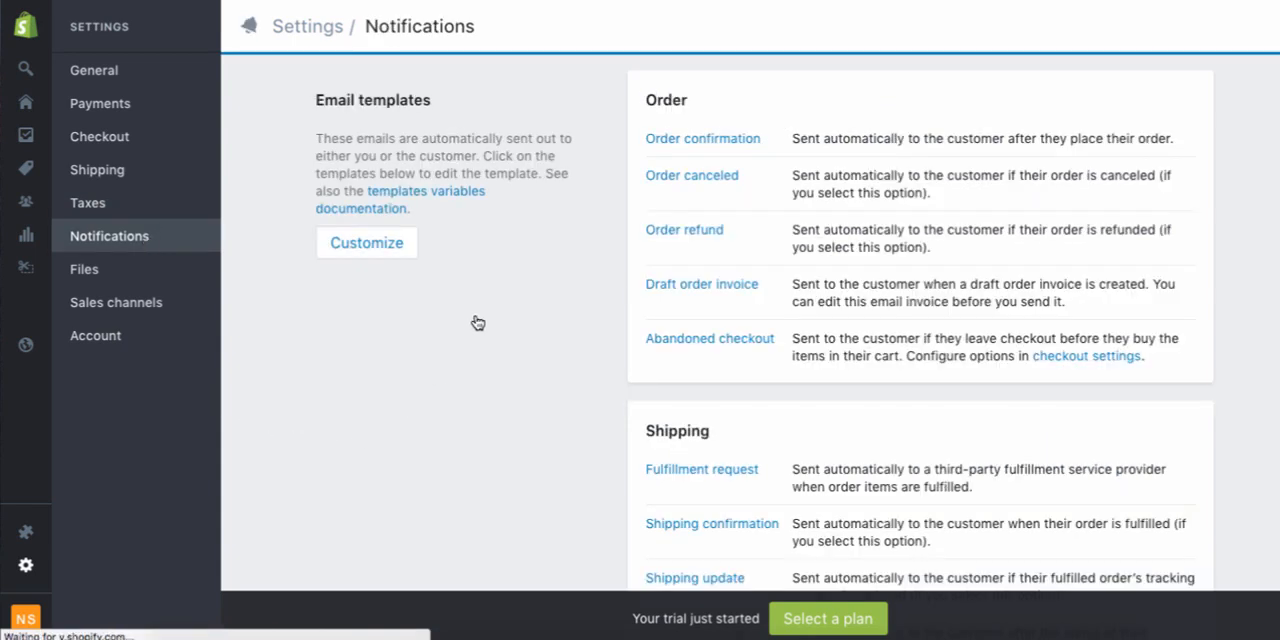
{"action": "scroll", "coordinate": [478, 323], "scroll_direction": "down", "scroll_amount": 1}
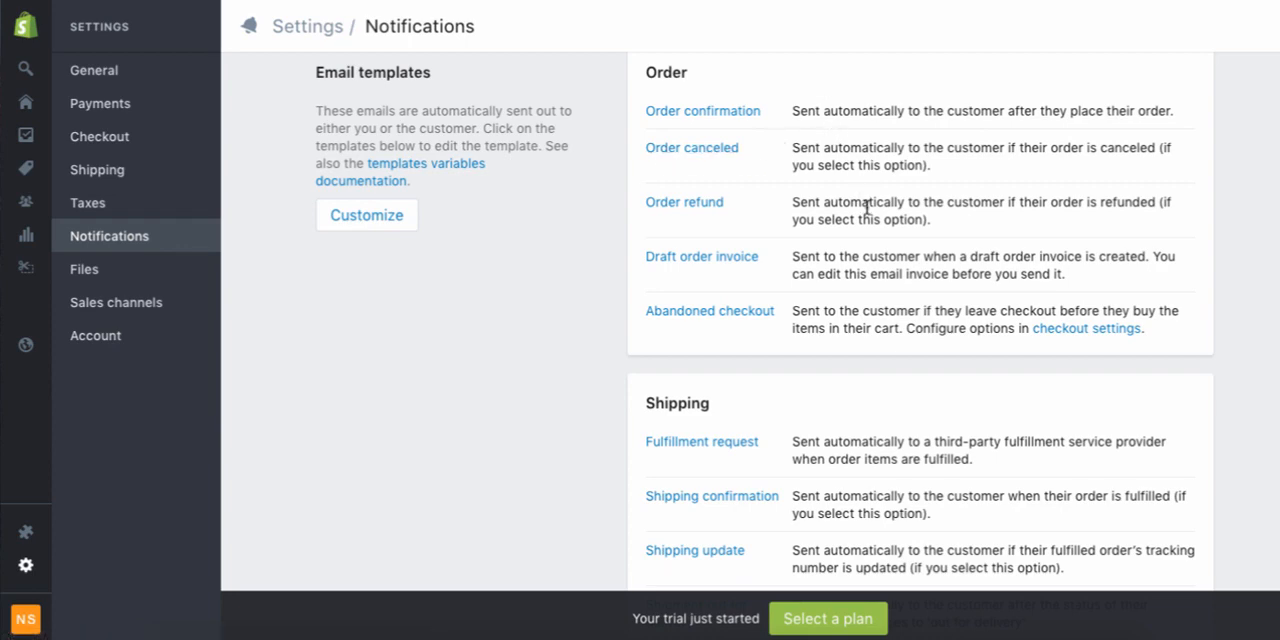
{"action": "scroll", "coordinate": [866, 208], "scroll_direction": "down", "scroll_amount": 2}
{"action": "scroll", "coordinate": [866, 208], "scroll_direction": "down", "scroll_amount": 5}
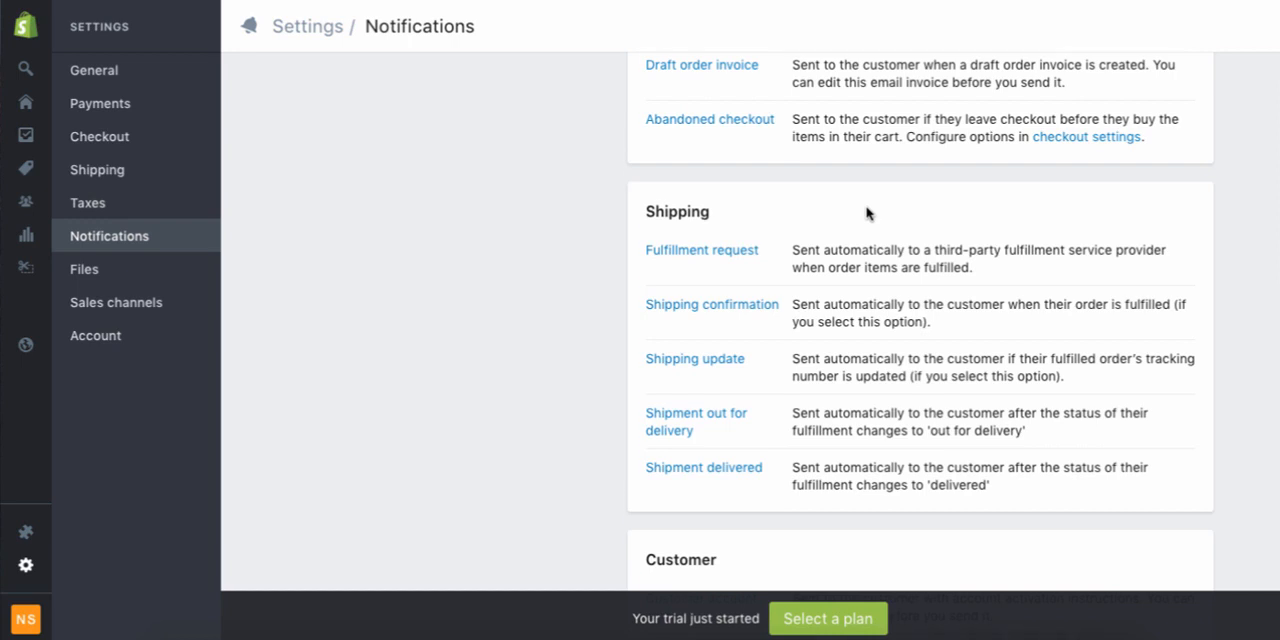
{"action": "scroll", "coordinate": [866, 210], "scroll_direction": "down", "scroll_amount": 5}
{"action": "scroll", "coordinate": [866, 208], "scroll_direction": "down", "scroll_amount": 6}
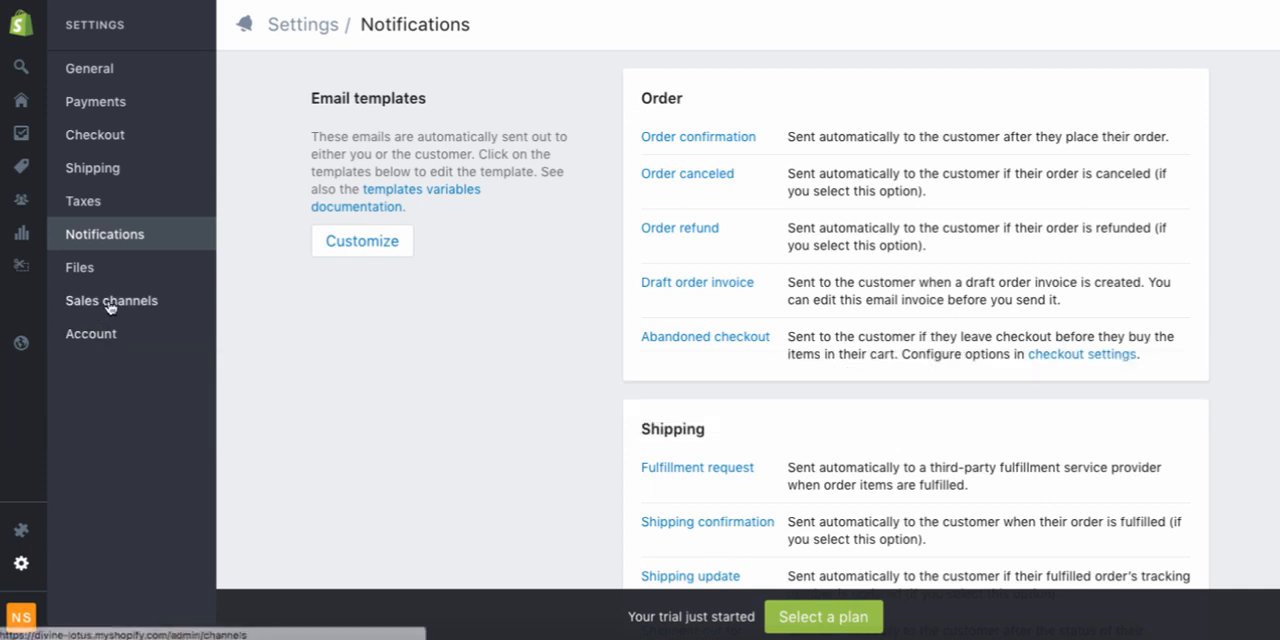
Add Facebook as a sales channel for the store after viewing its details
{"action": "left_click", "coordinate": [113, 301]}
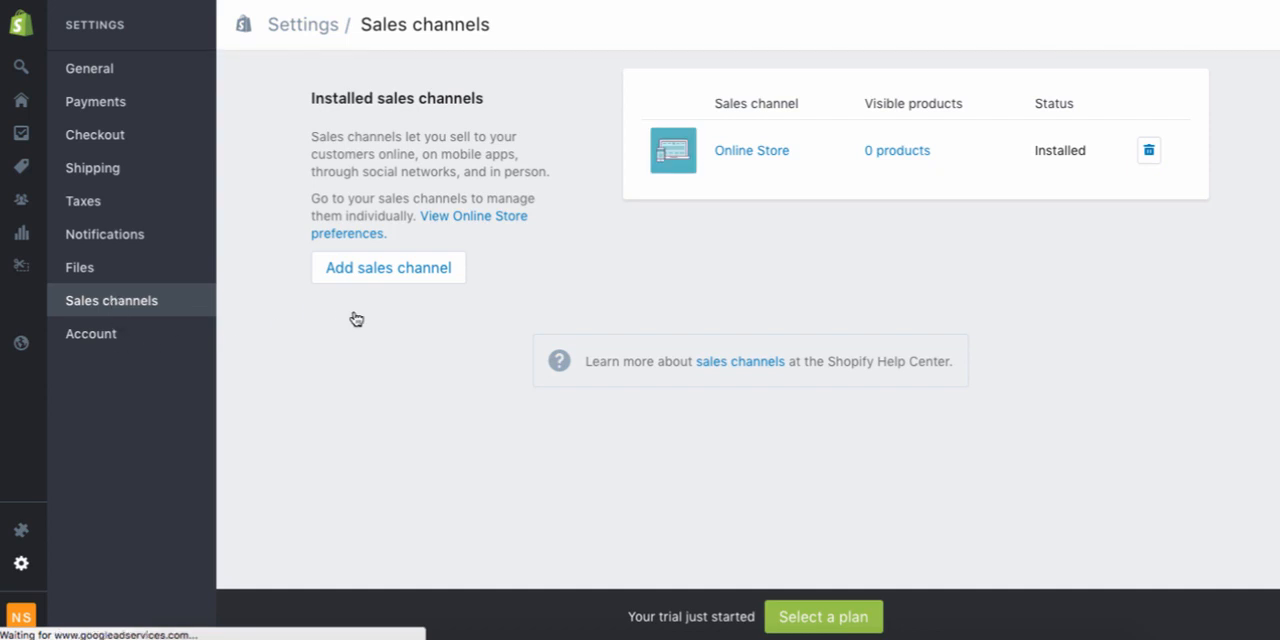
{"action": "left_click", "coordinate": [413, 278]}
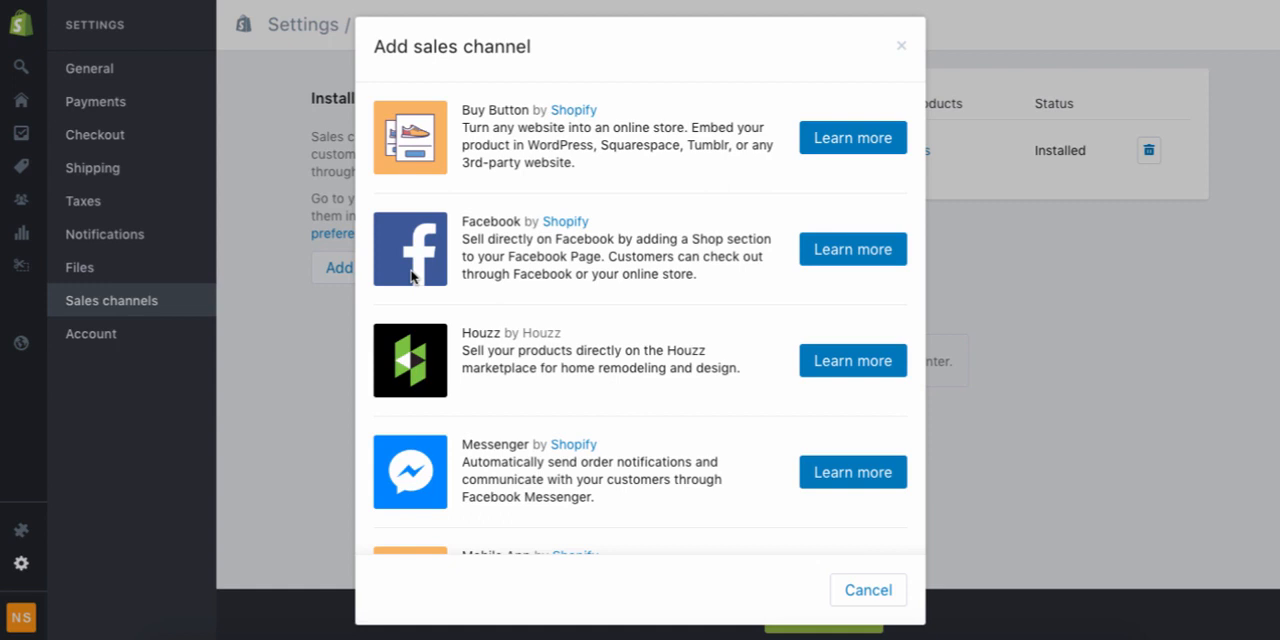
{"action": "left_click", "coordinate": [842, 256]}
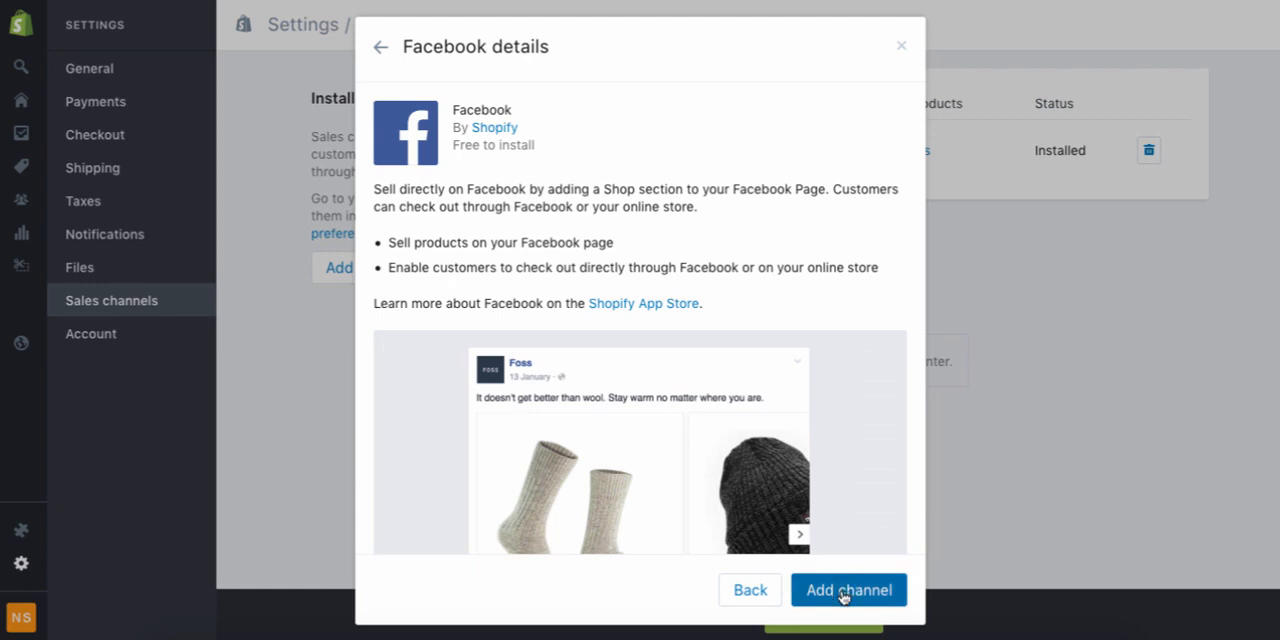
{"action": "left_click", "coordinate": [843, 590]}
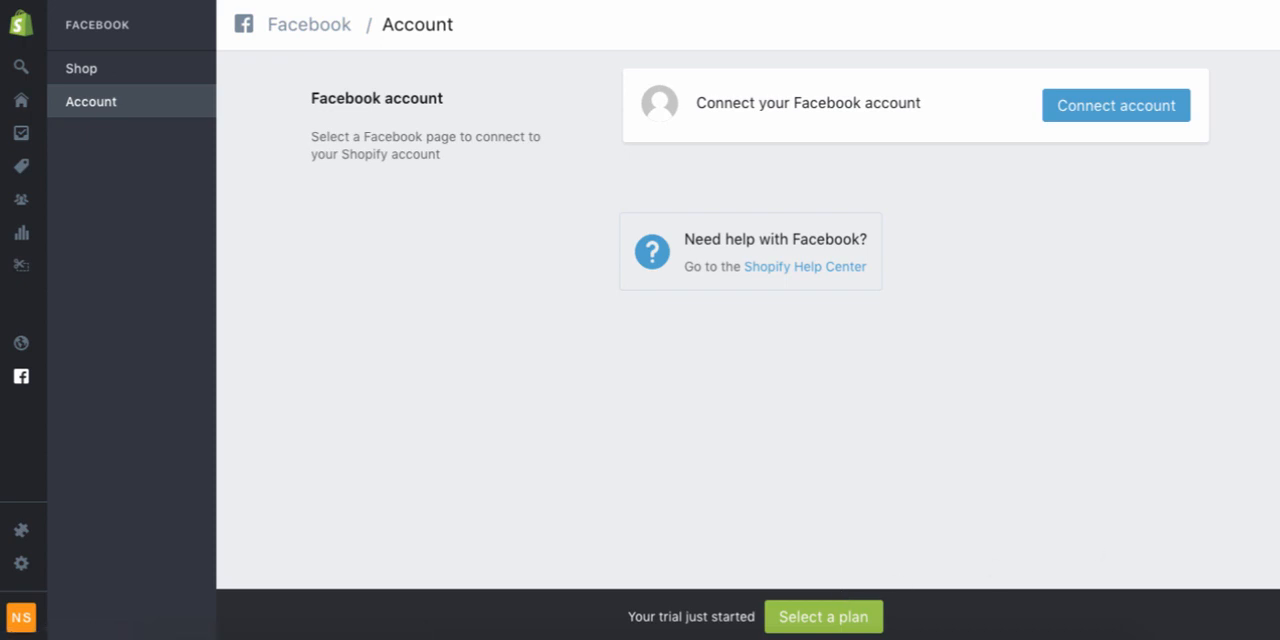
Connect the Facebook account to the channel and view the selectable Facebook pages without choosing one
{"action": "left_click", "coordinate": [1144, 105]}
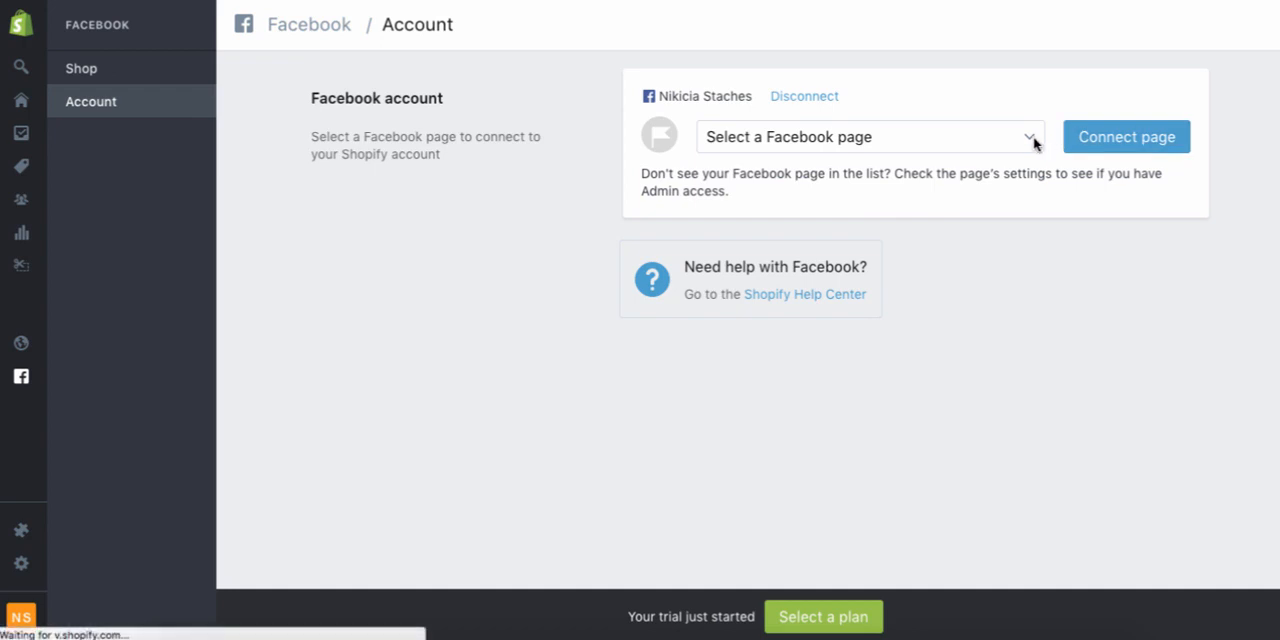
{"action": "left_click", "coordinate": [1032, 138]}
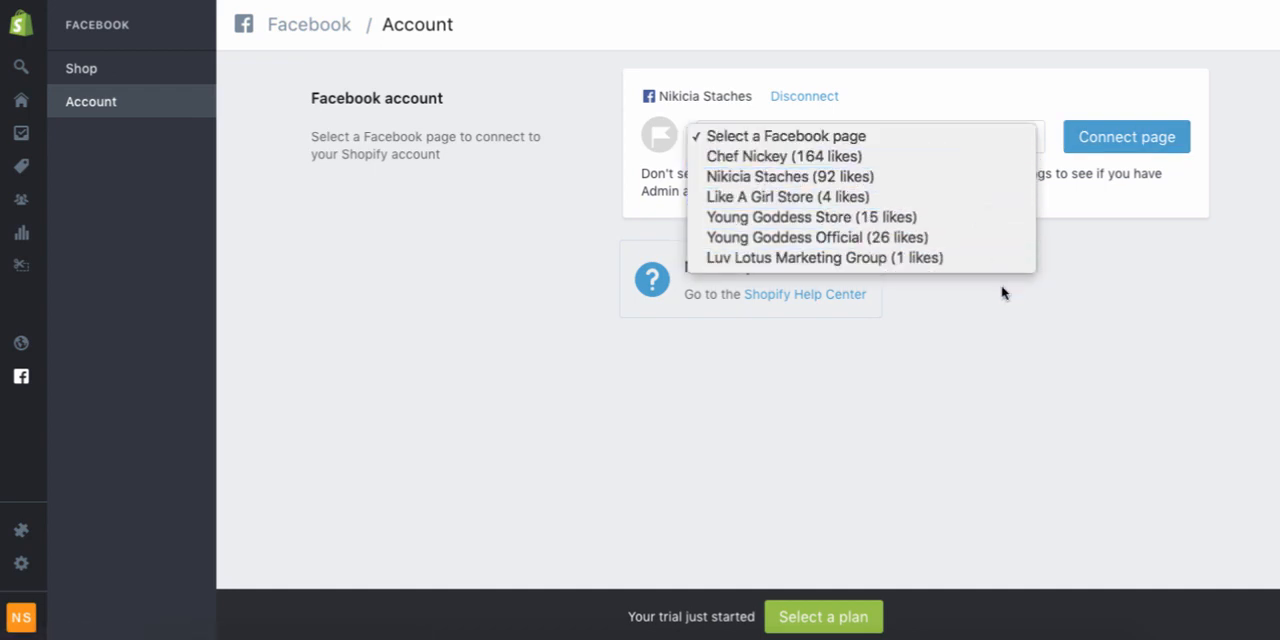
{"action": "left_click", "coordinate": [1056, 419]}
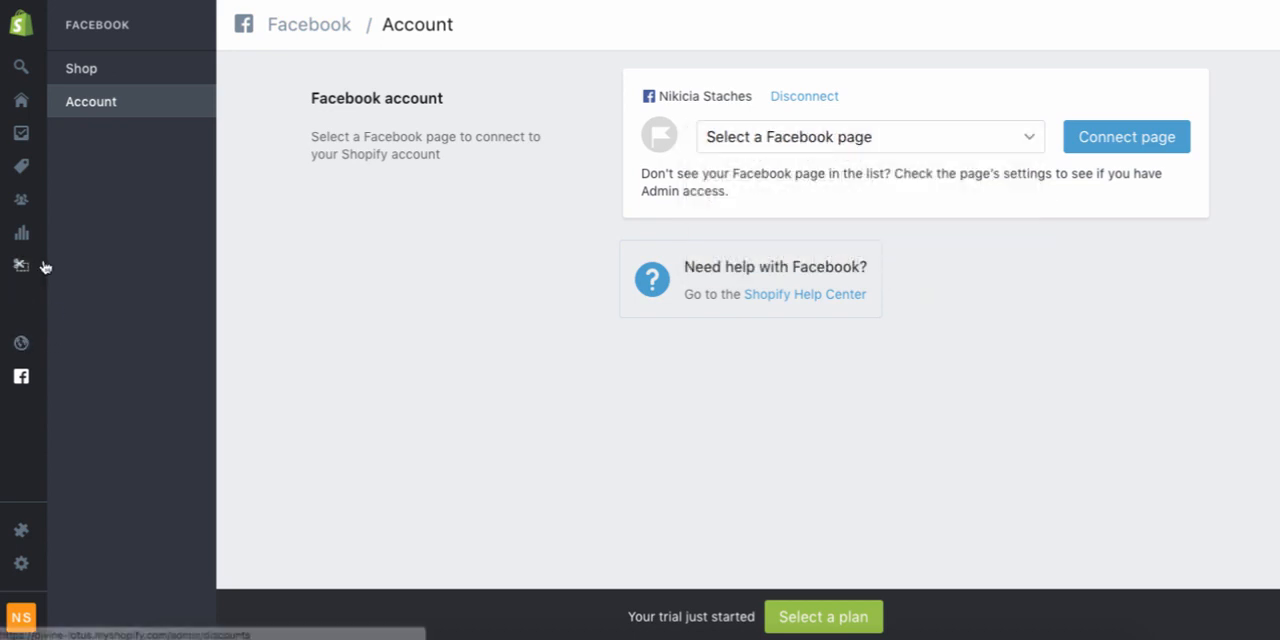
Add Pinterest as another sales channel after viewing the available channels and its details
{"action": "mouse_move", "coordinate": [20, 268]}
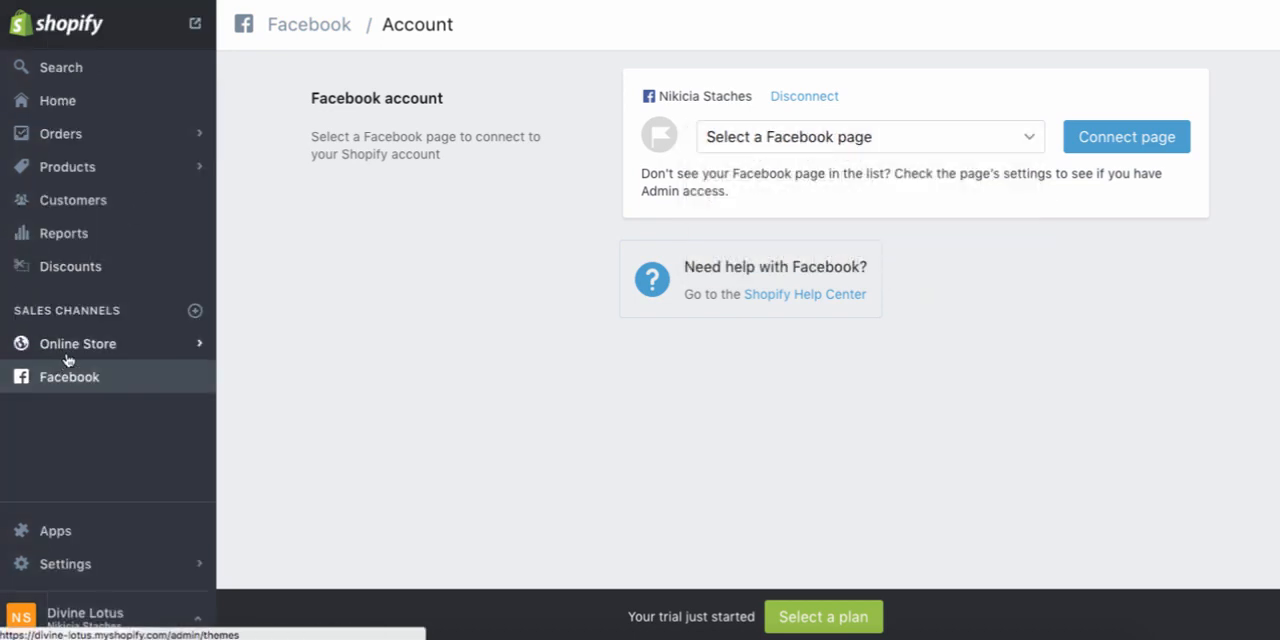
{"action": "left_click", "coordinate": [195, 313]}
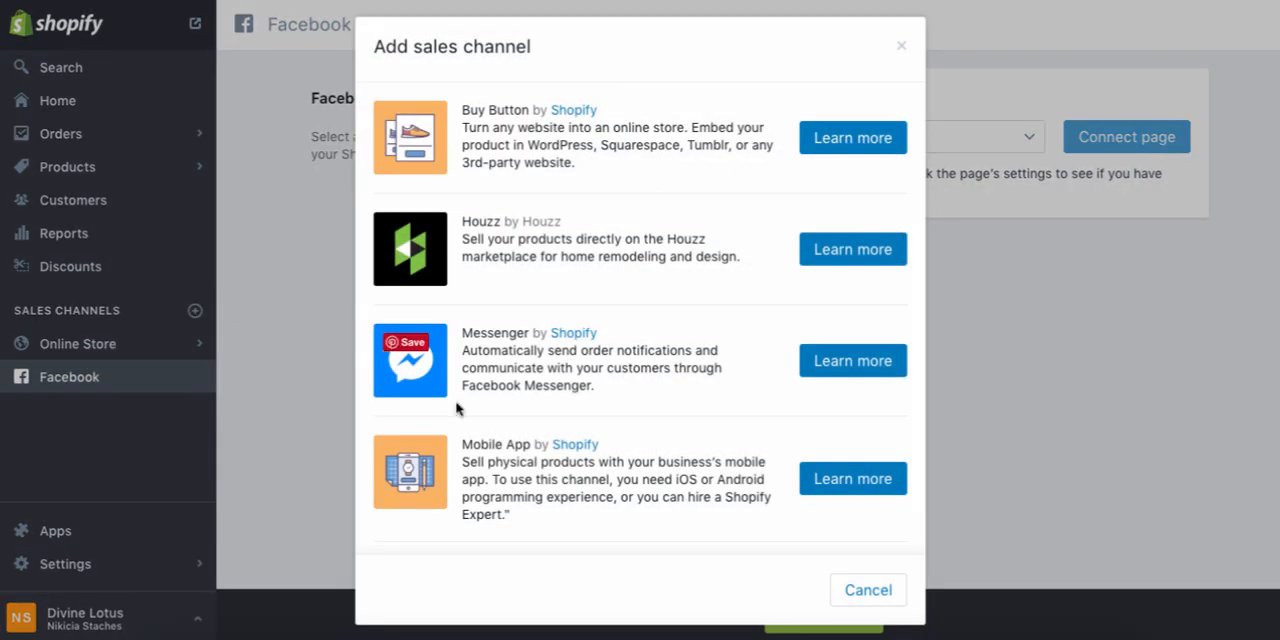
{"action": "scroll", "coordinate": [491, 450], "scroll_direction": "down", "scroll_amount": 2}
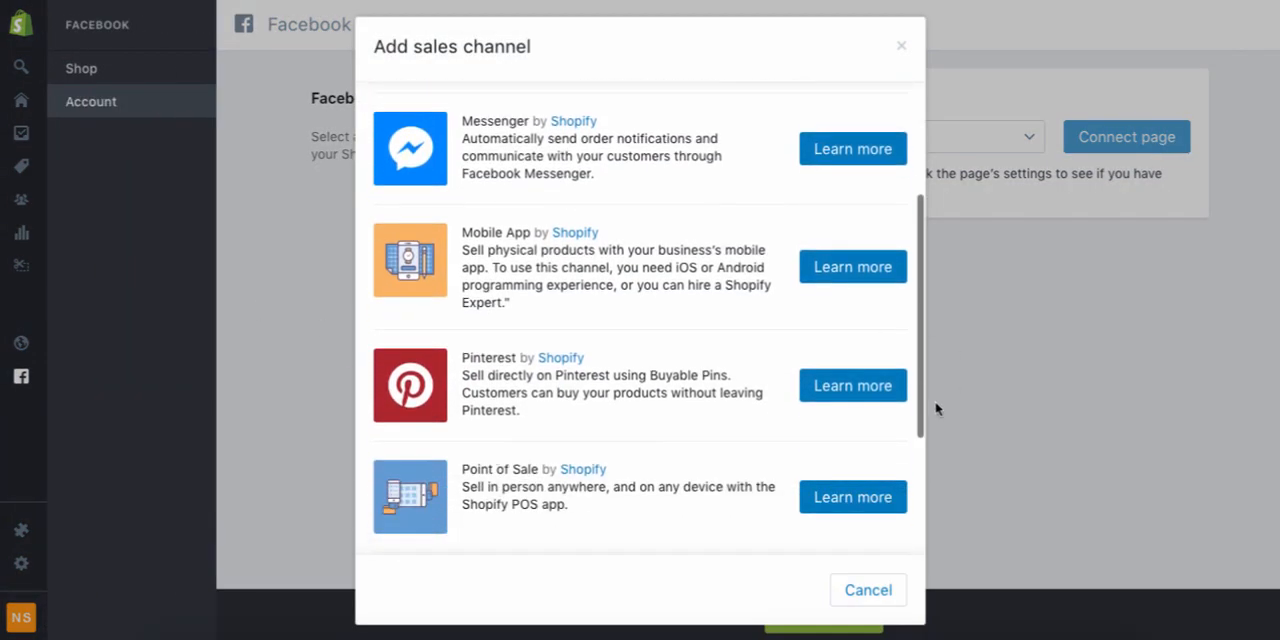
{"action": "left_click", "coordinate": [853, 386]}
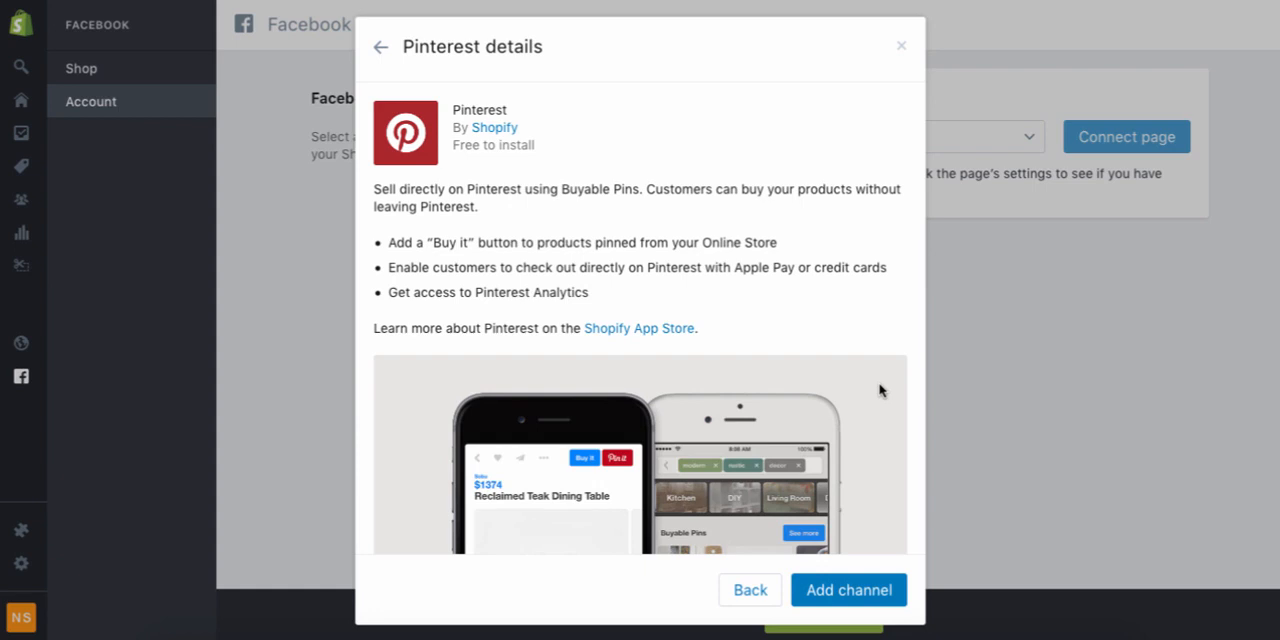
{"action": "left_click", "coordinate": [829, 606]}
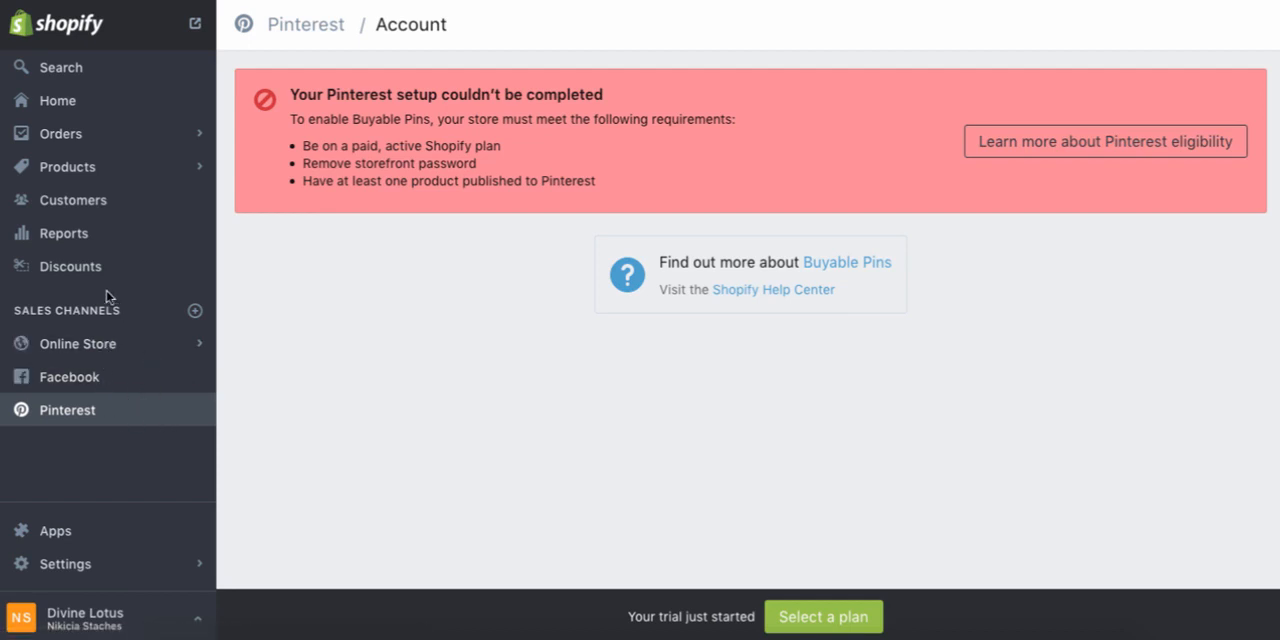
Go to the store's apps section and visit the Shopify App Store
{"action": "left_click", "coordinate": [73, 533]}
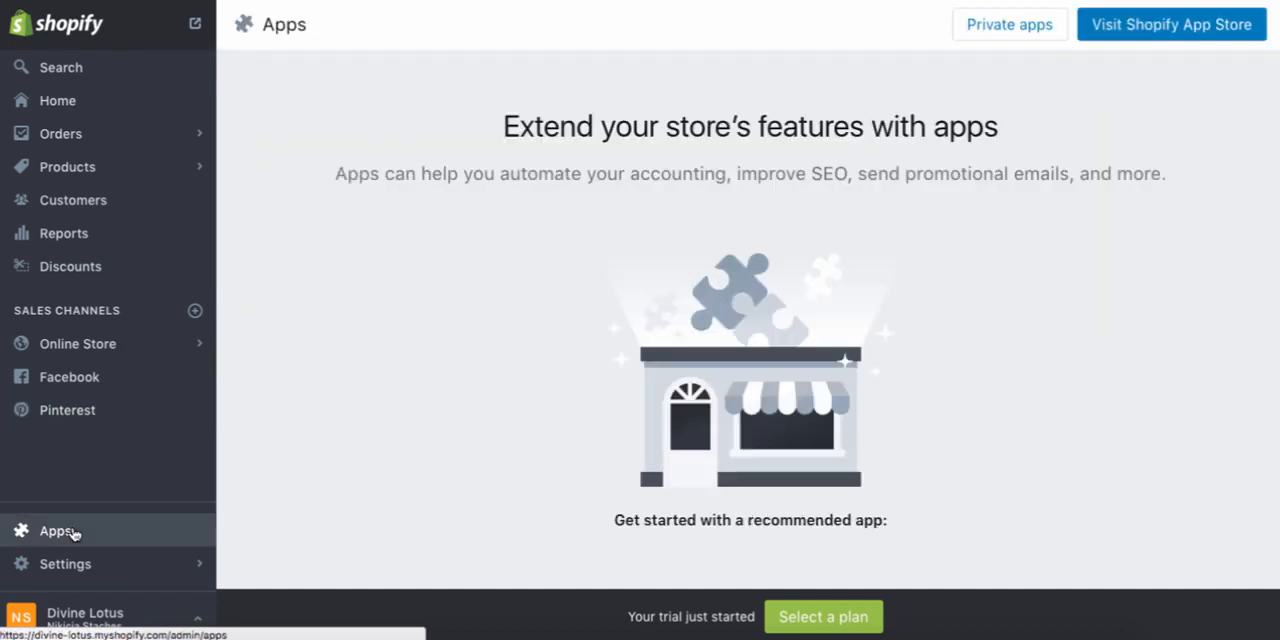
{"action": "left_click", "coordinate": [1161, 32]}
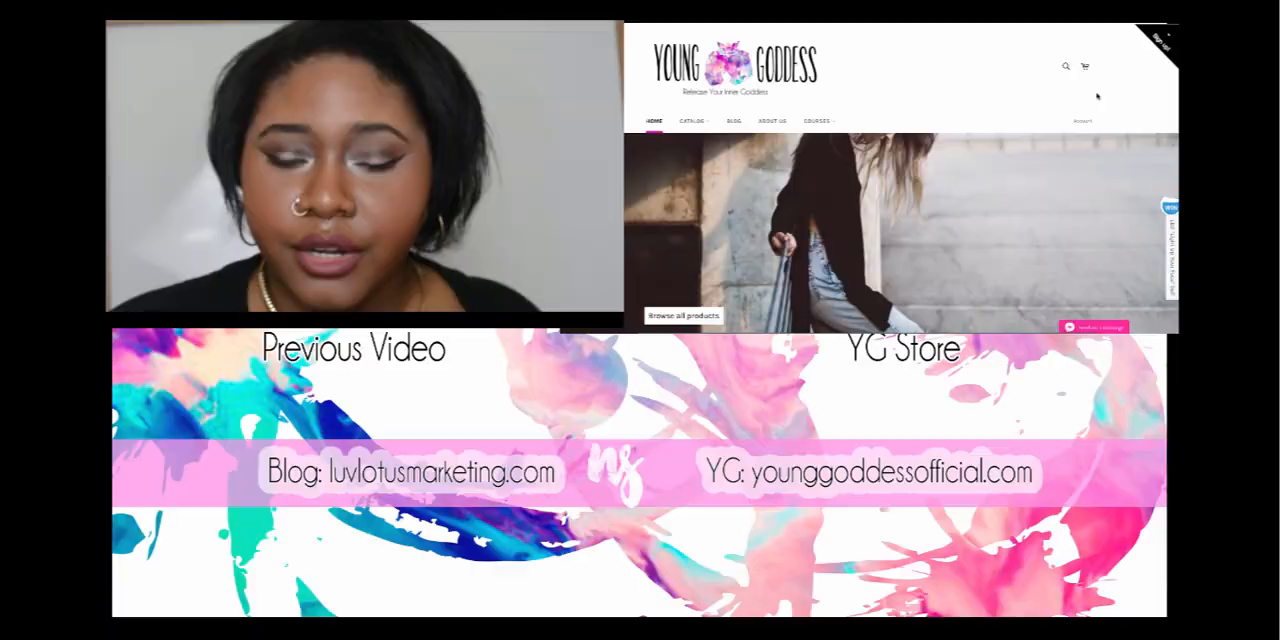